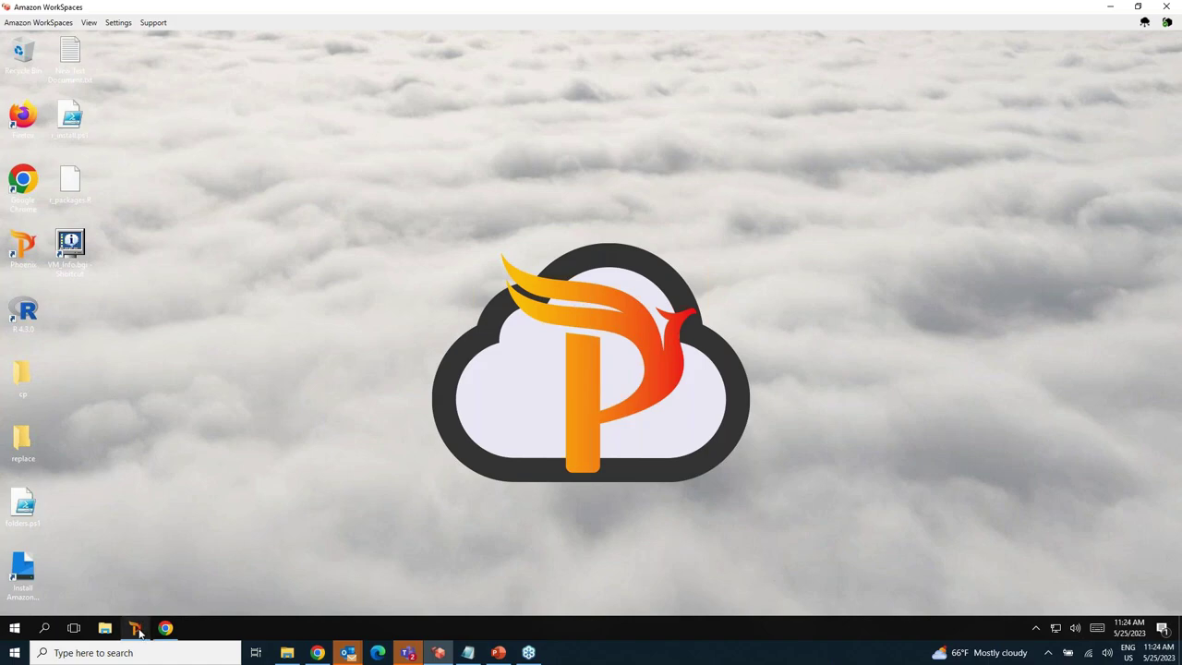
# Restore the Phoenix 64 window from its taskbar preview.
pyautogui.moveTo(139, 632)
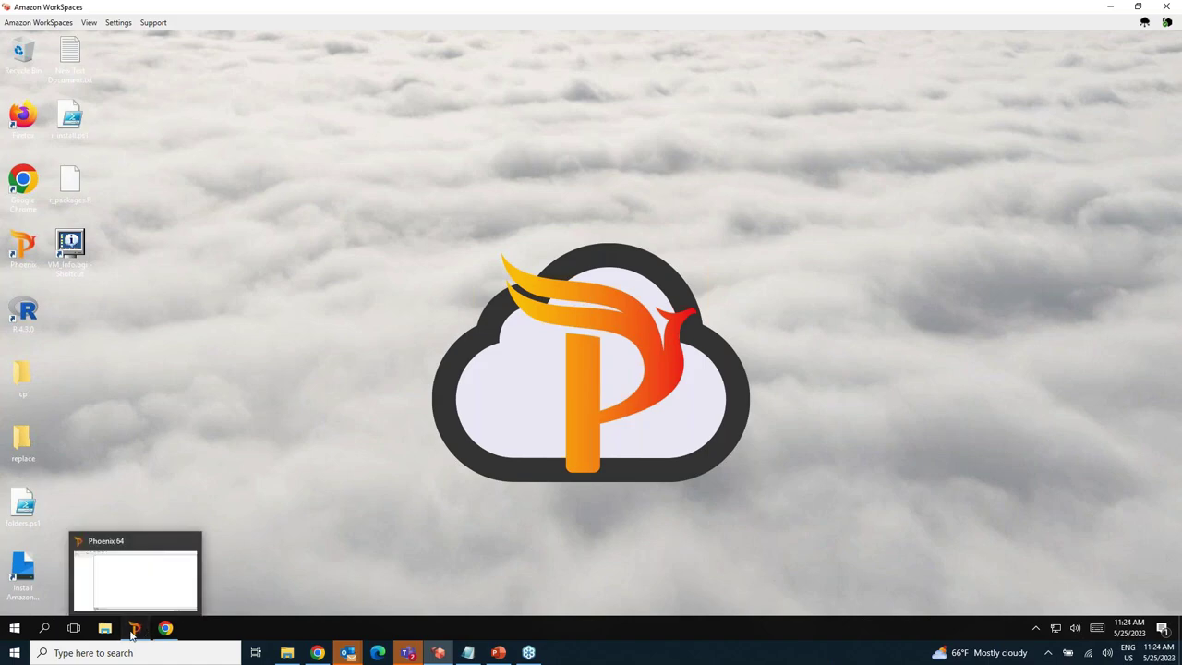
pyautogui.click(135, 631)
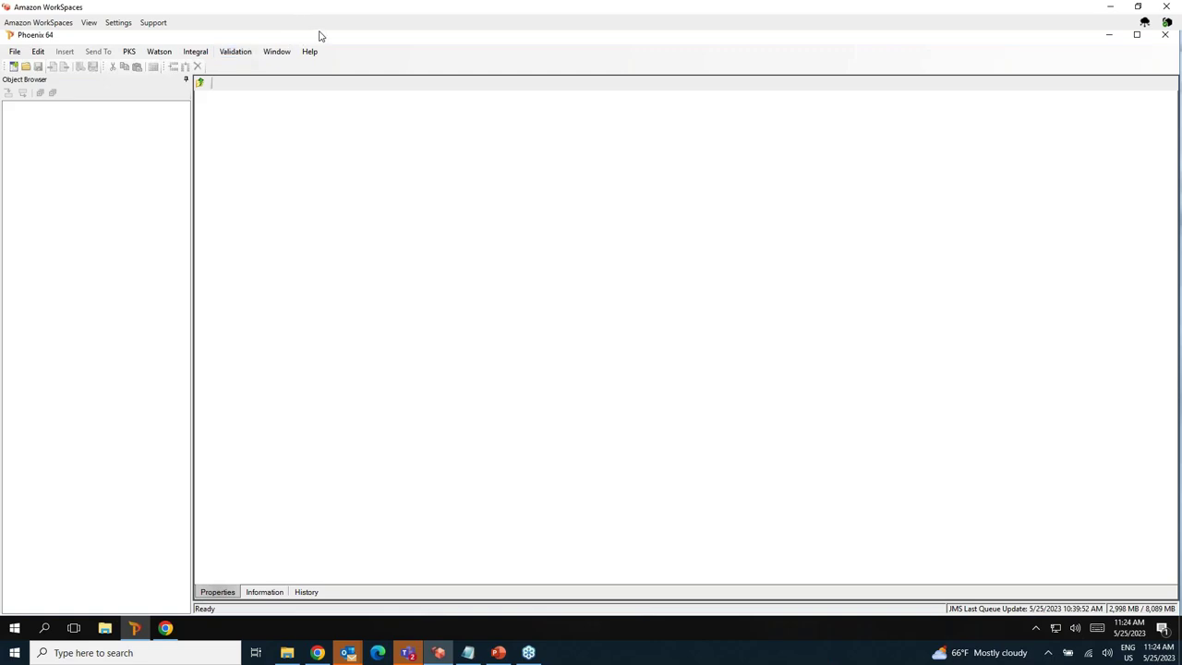
pyautogui.click(237, 55)
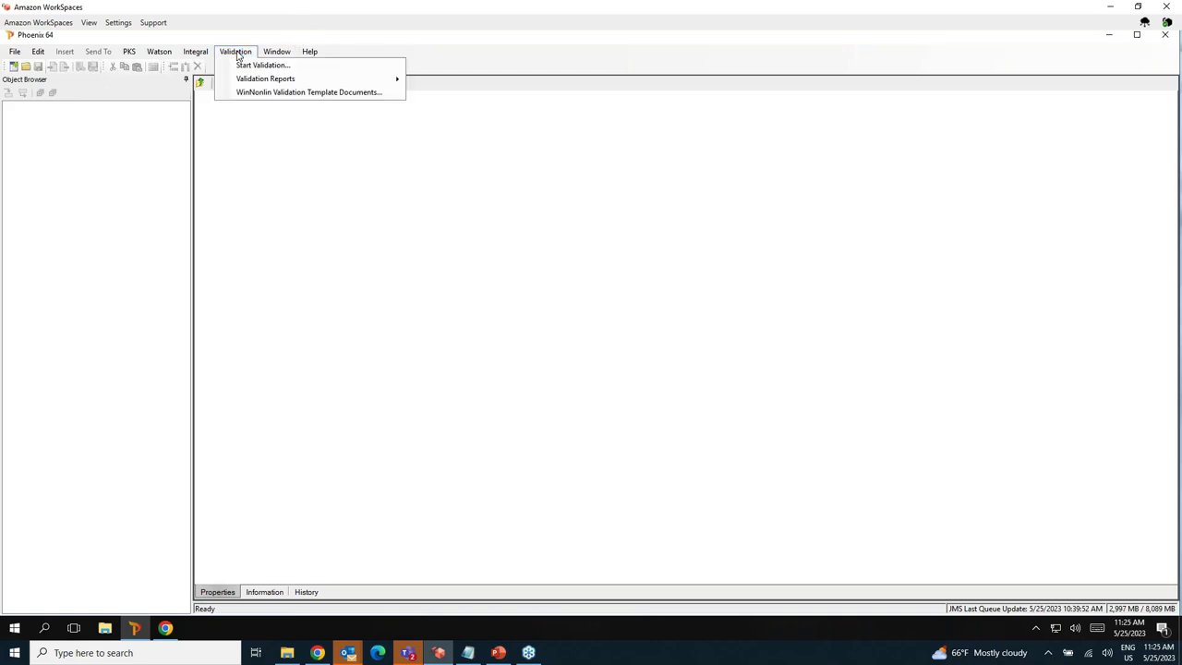
pyautogui.moveTo(245, 83)
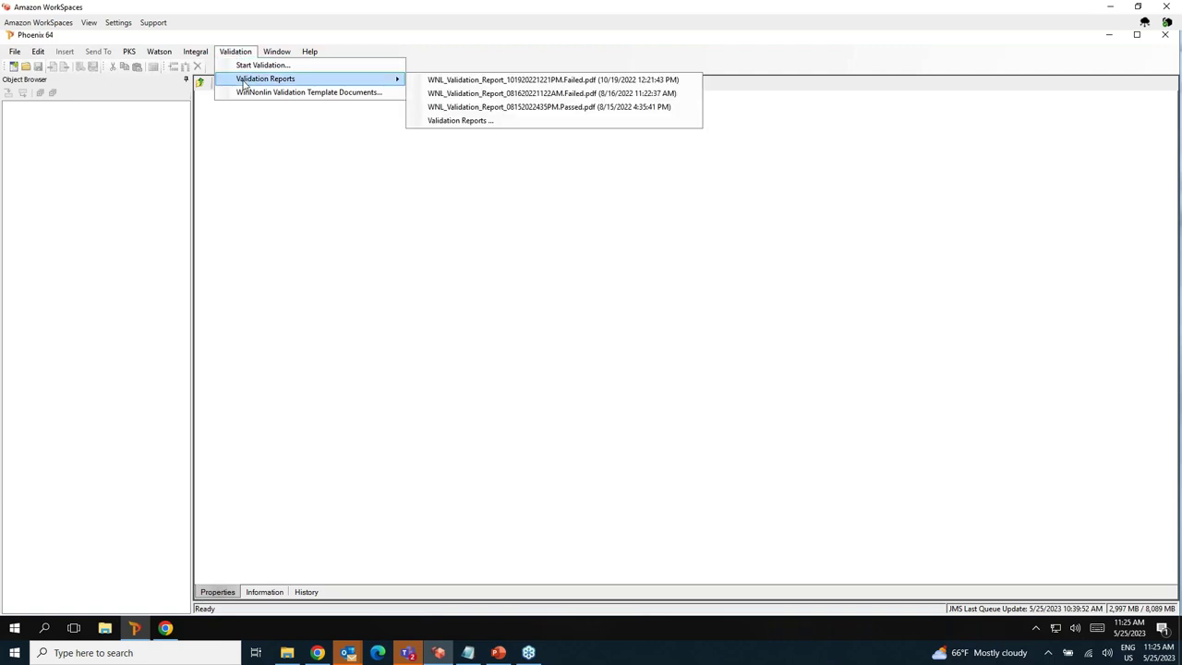
pyautogui.click(452, 107)
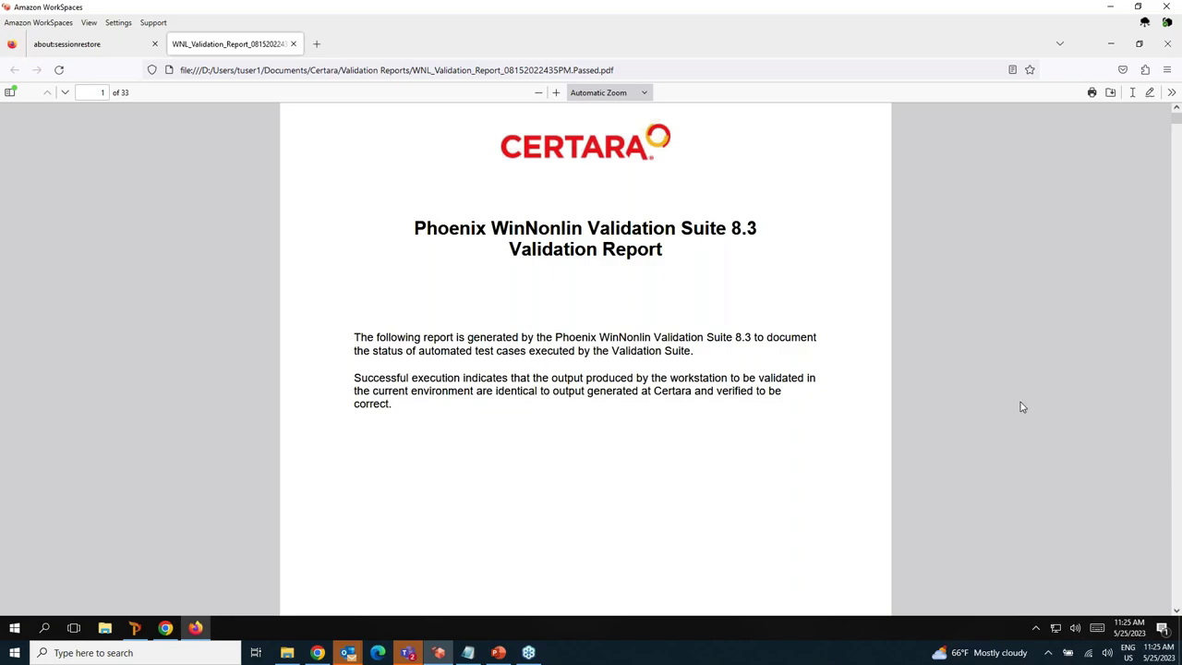
# Page from the title page through page 2's summary of 83 passed tests to page 3.
pyautogui.click(1178, 456)
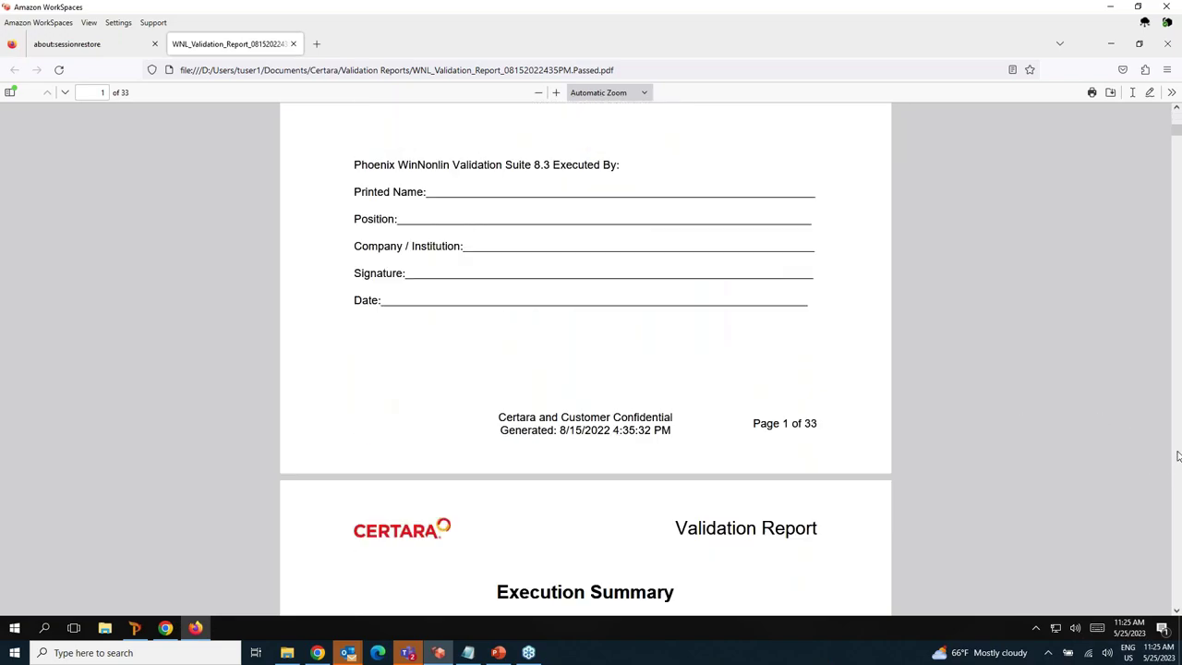
pyautogui.click(1178, 455)
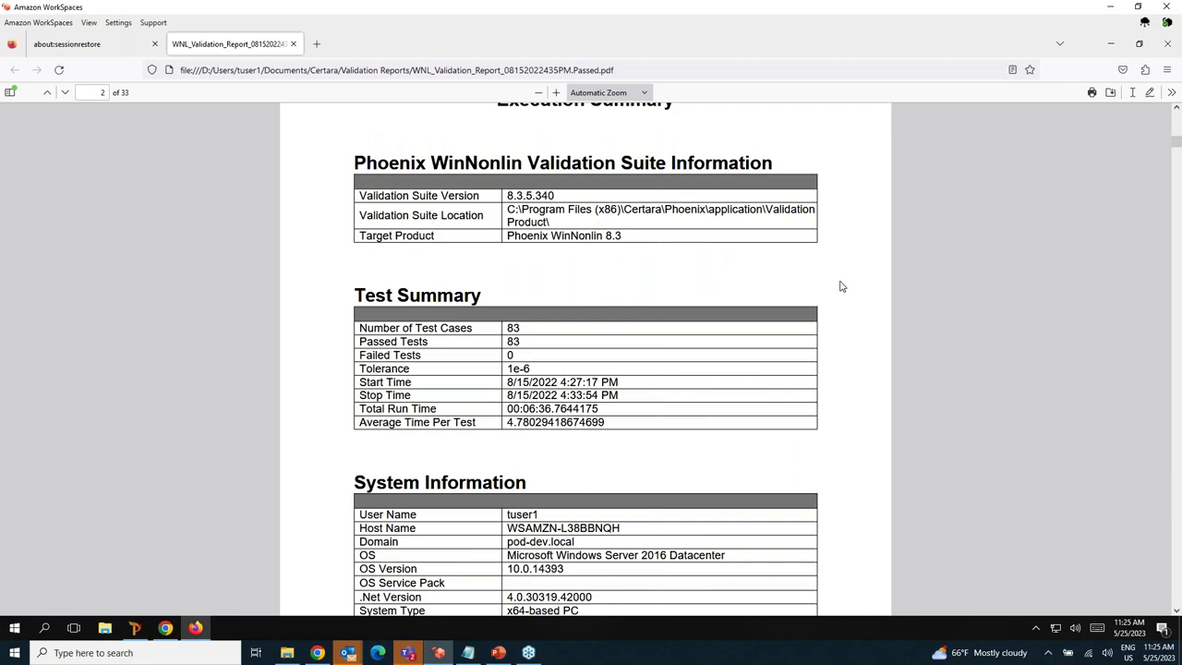
pyautogui.scroll(-1, 844, 276)
pyautogui.scroll(-1, 844, 275)
pyautogui.scroll(2, 799, 295)
pyautogui.scroll(-3, 680, 396)
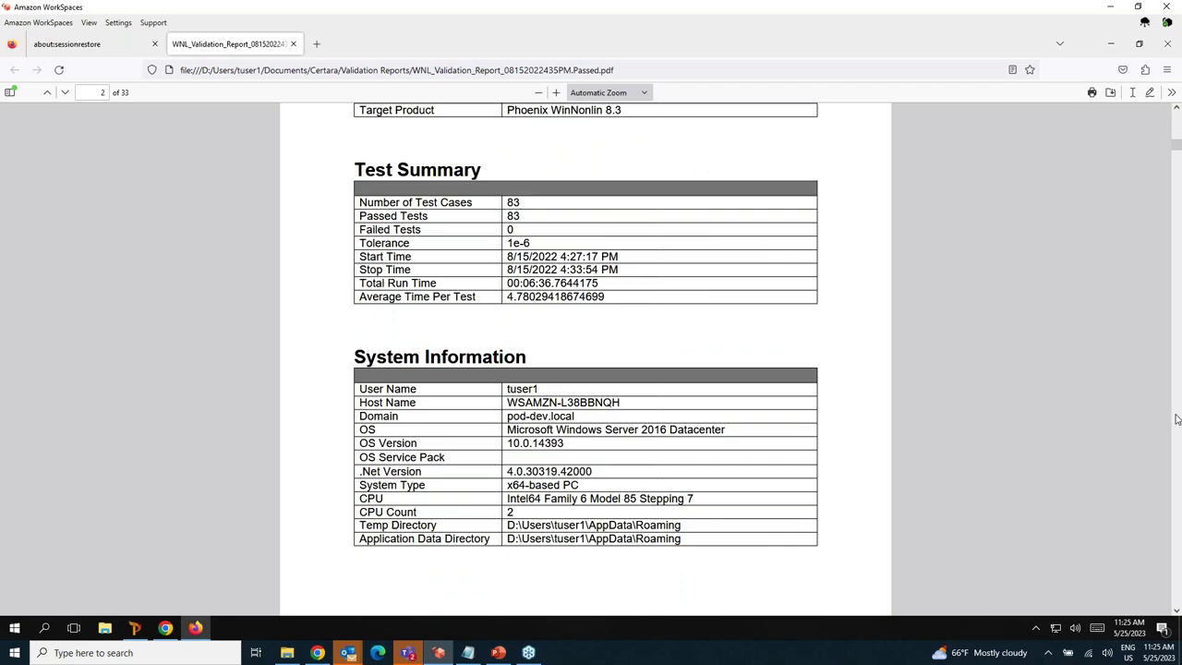
pyautogui.scroll(-5, 1171, 424)
pyautogui.scroll(-1, 957, 416)
pyautogui.scroll(-3, 957, 415)
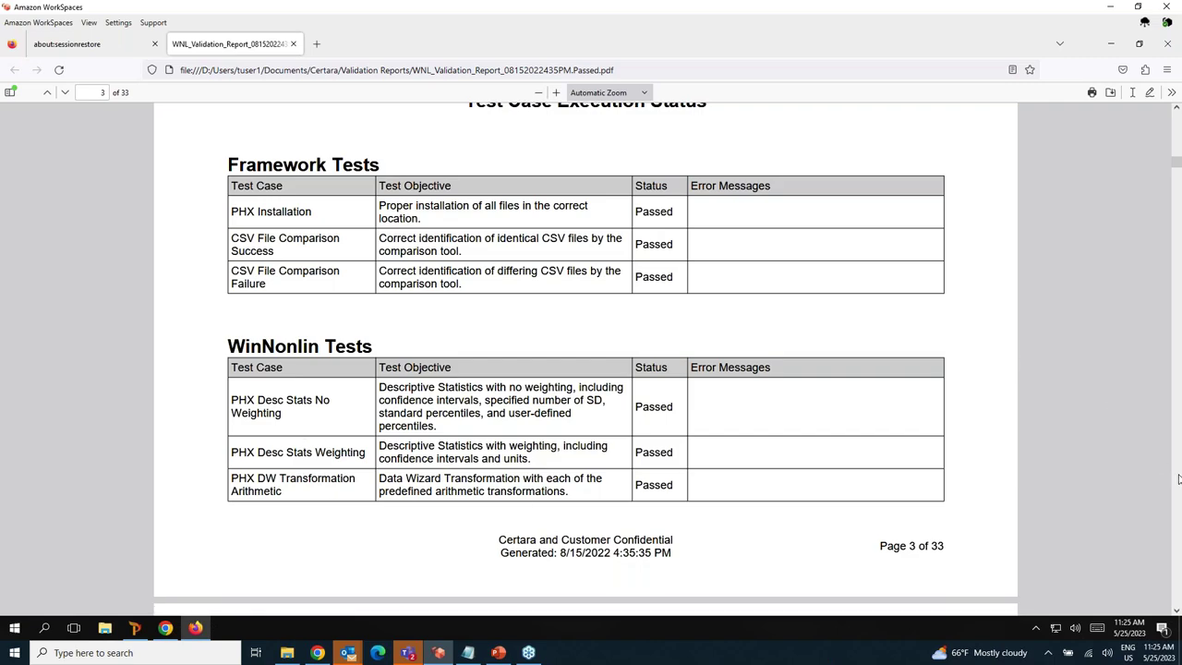
# Scroll through the Framework and WinNonlin test case results, all marked Passed.
pyautogui.scroll(-5, 1179, 478)
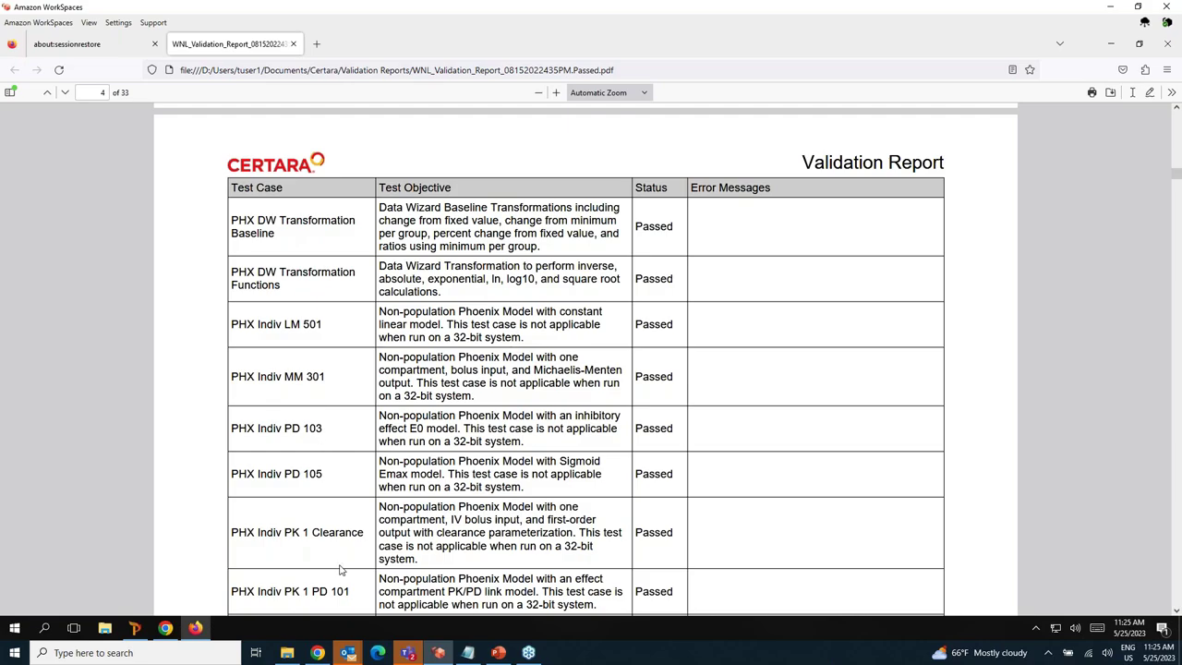
pyautogui.scroll(-10, 1177, 499)
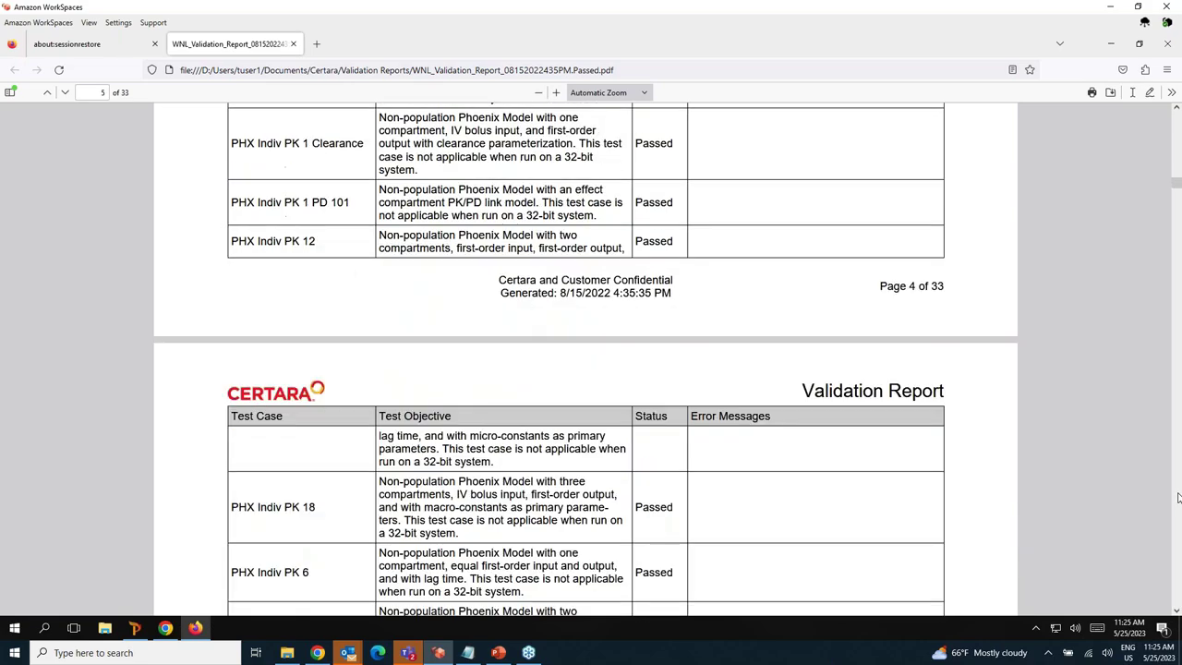
pyautogui.scroll(-8, 1177, 498)
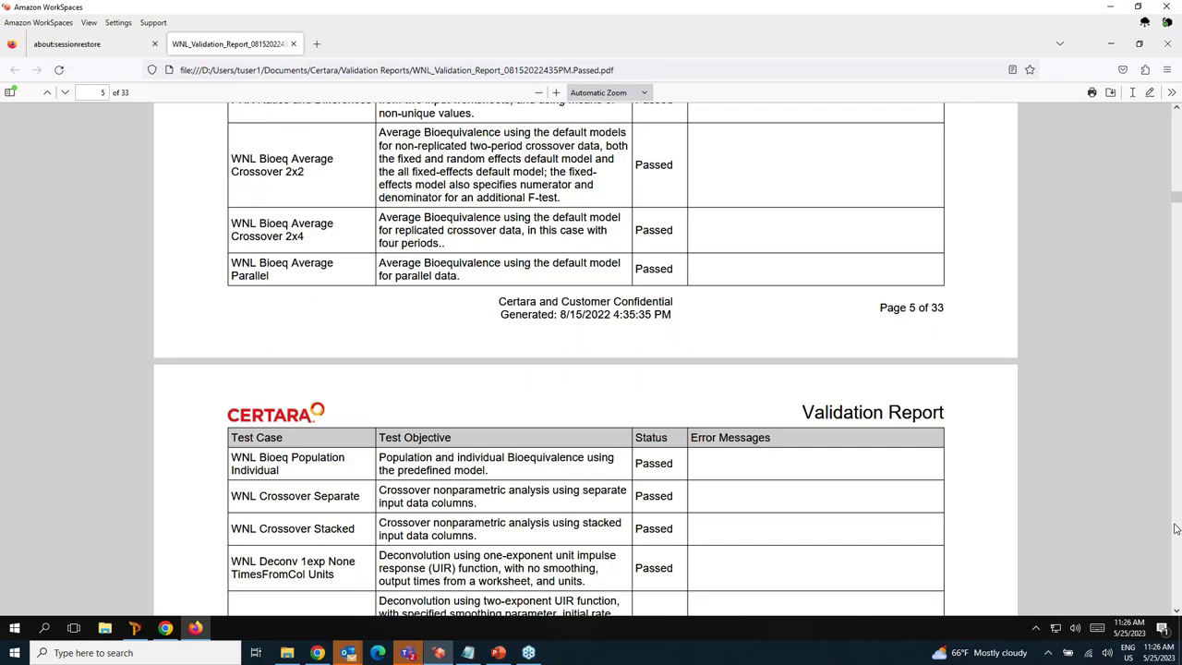
pyautogui.scroll(-8, 1177, 528)
pyautogui.scroll(-10, 1176, 528)
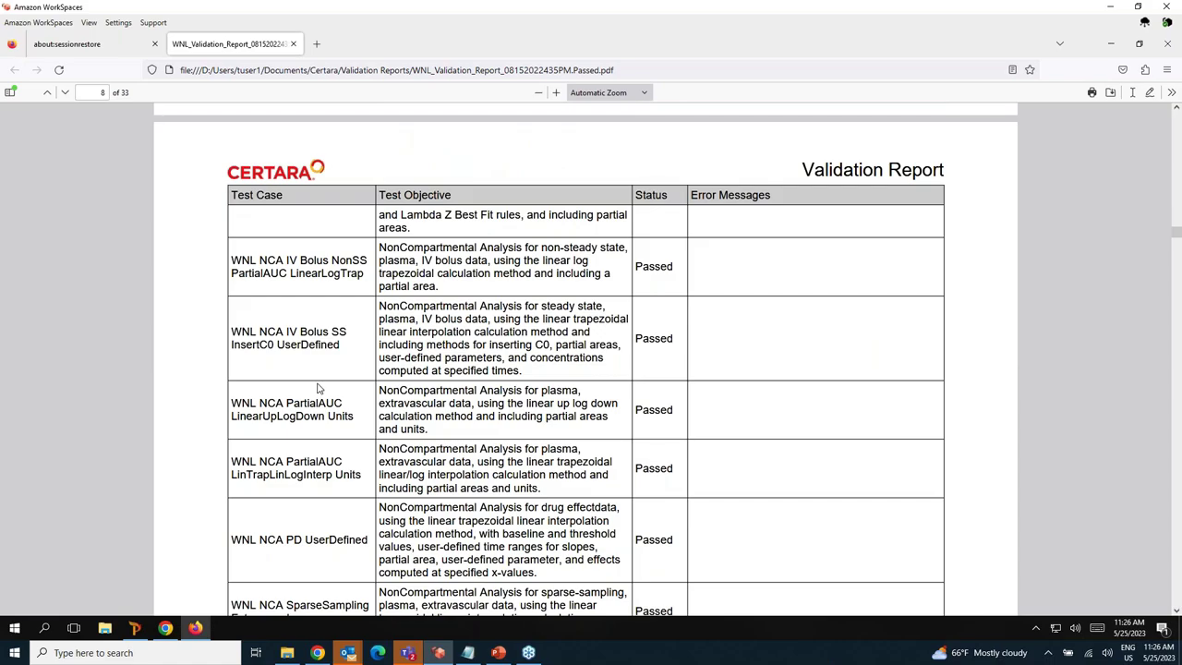
pyautogui.scroll(3, 320, 388)
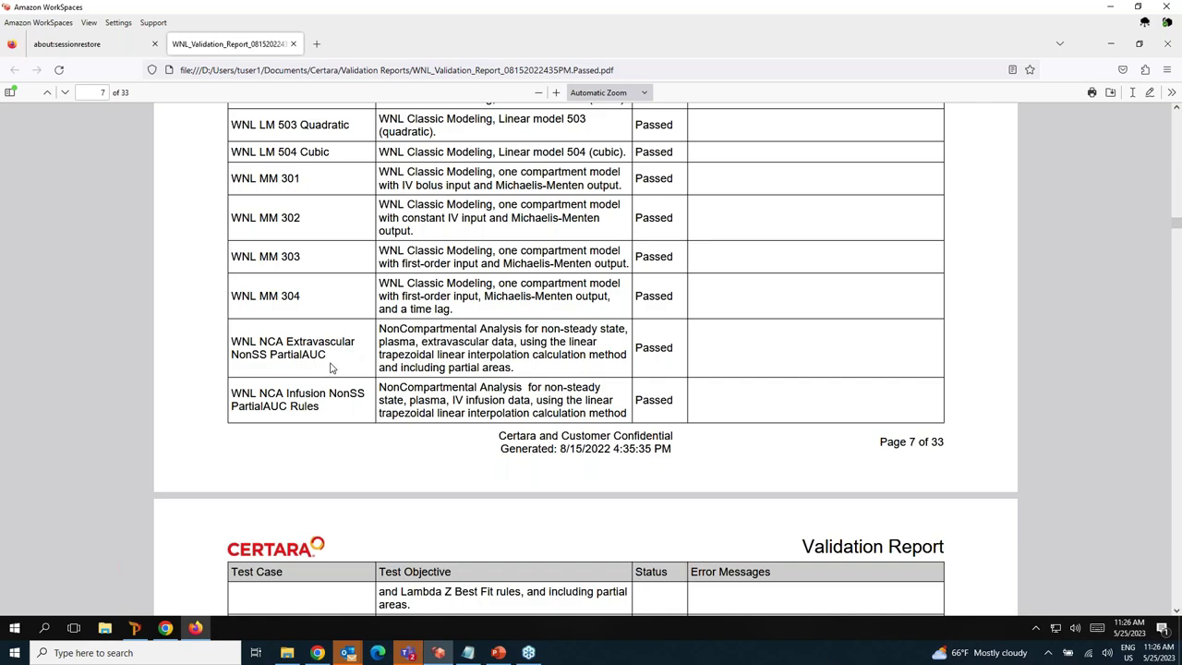
pyautogui.scroll(-7, 418, 388)
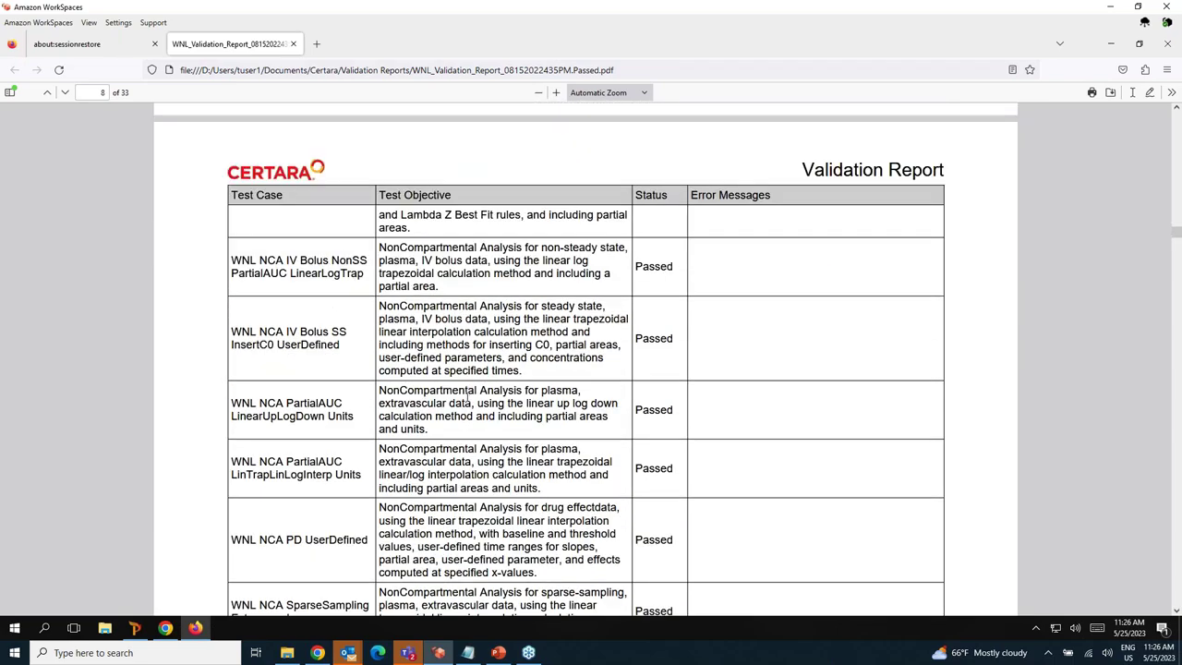
pyautogui.scroll(-5, 476, 469)
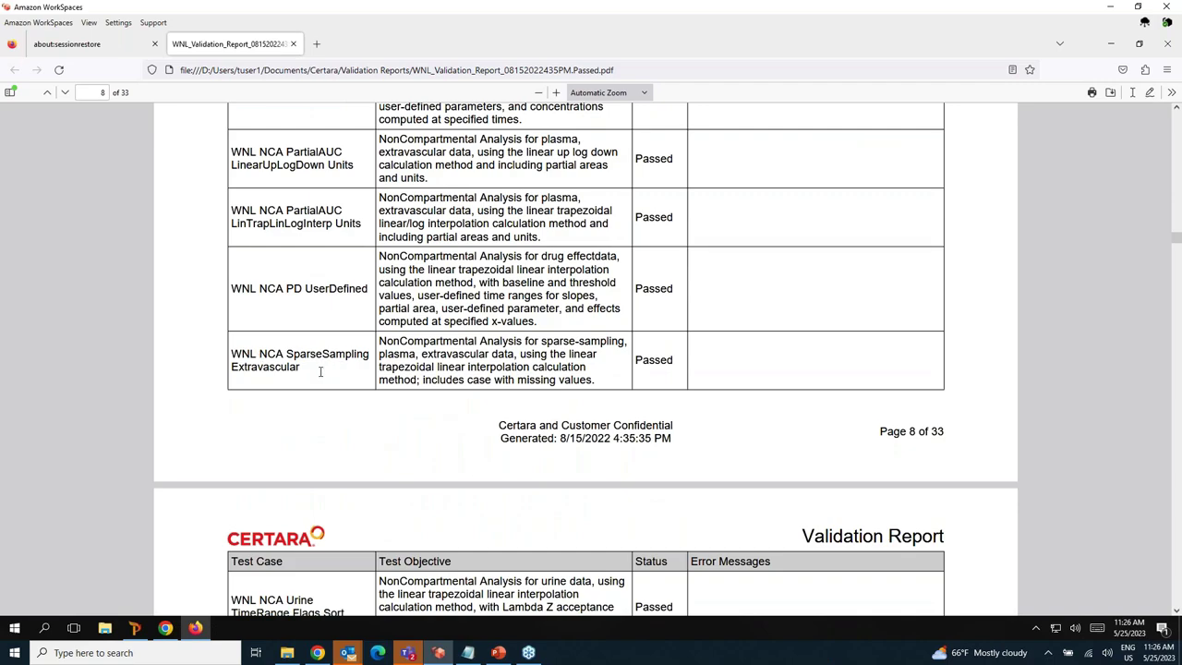
pyautogui.scroll(-1, 515, 428)
pyautogui.scroll(-5, 409, 453)
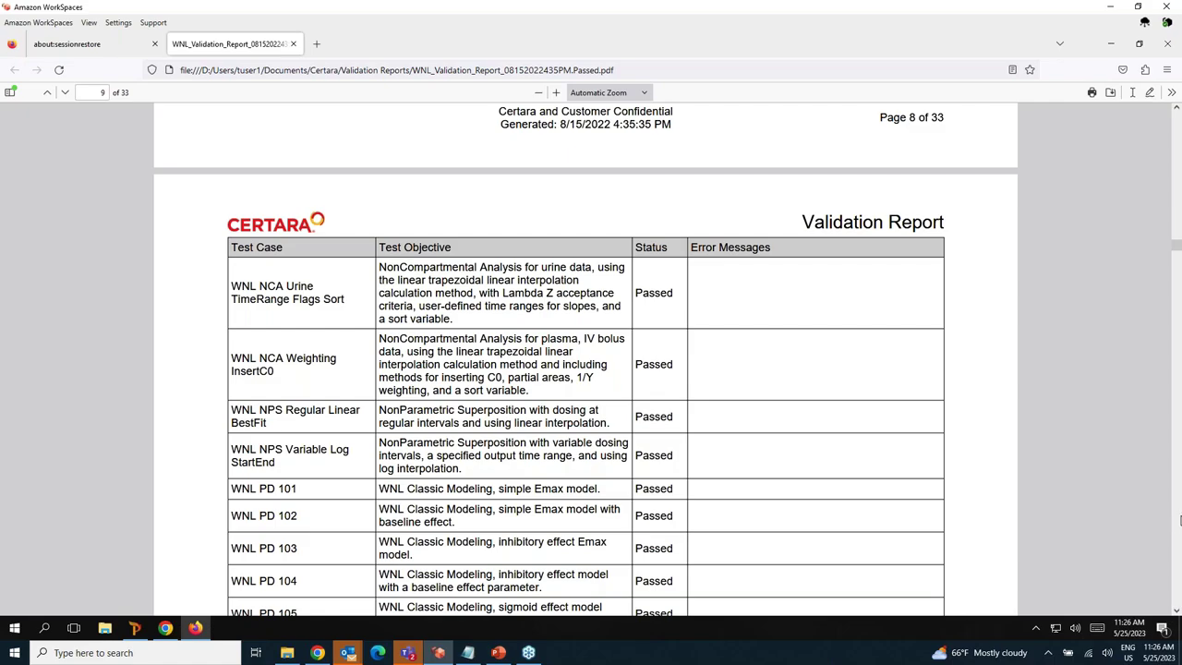
pyautogui.scroll(-20, 1179, 520)
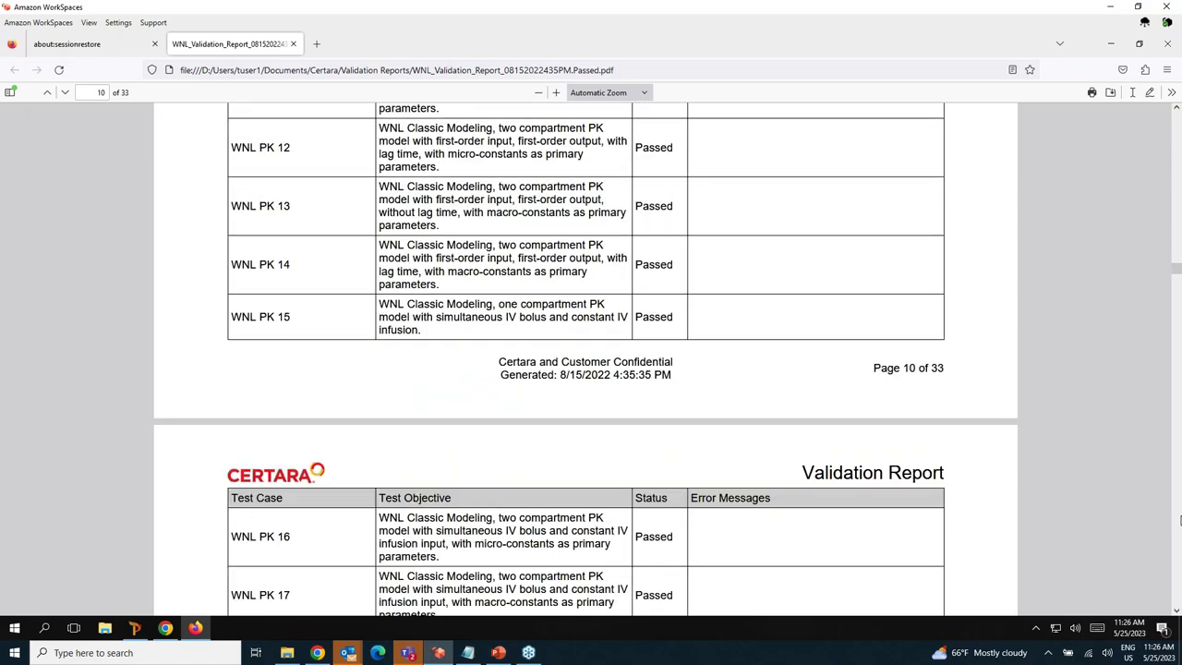
# Read on to page 13, then close the report tab and Firefox.
pyautogui.scroll(-9, 1179, 520)
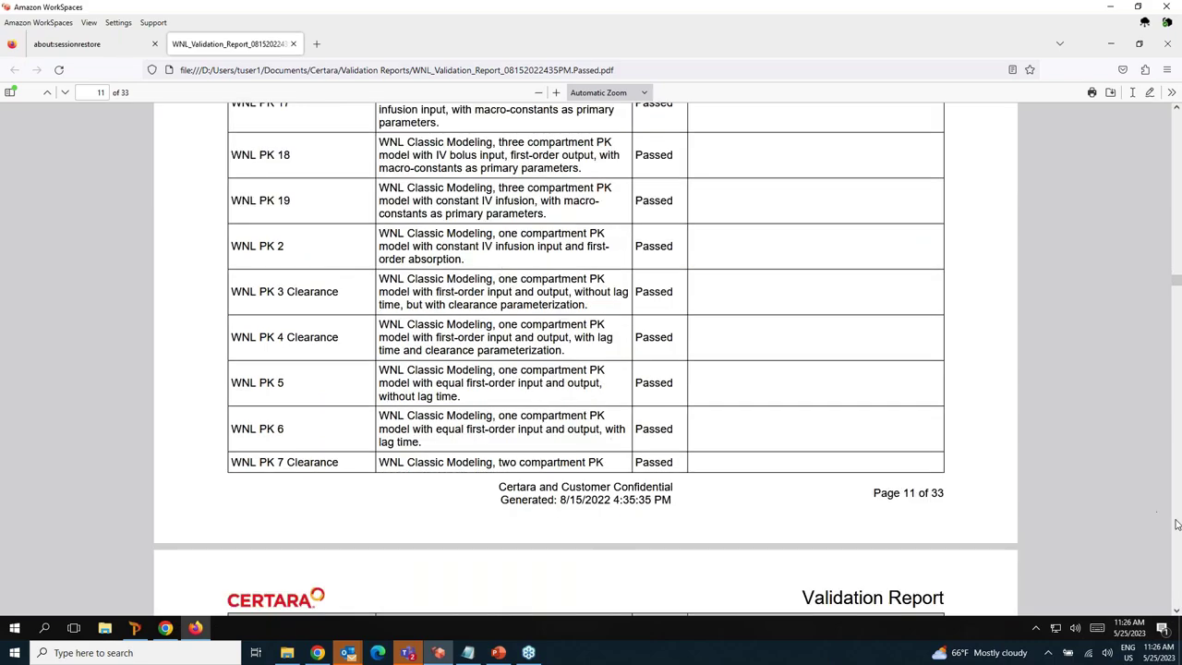
pyautogui.scroll(-16, 1177, 524)
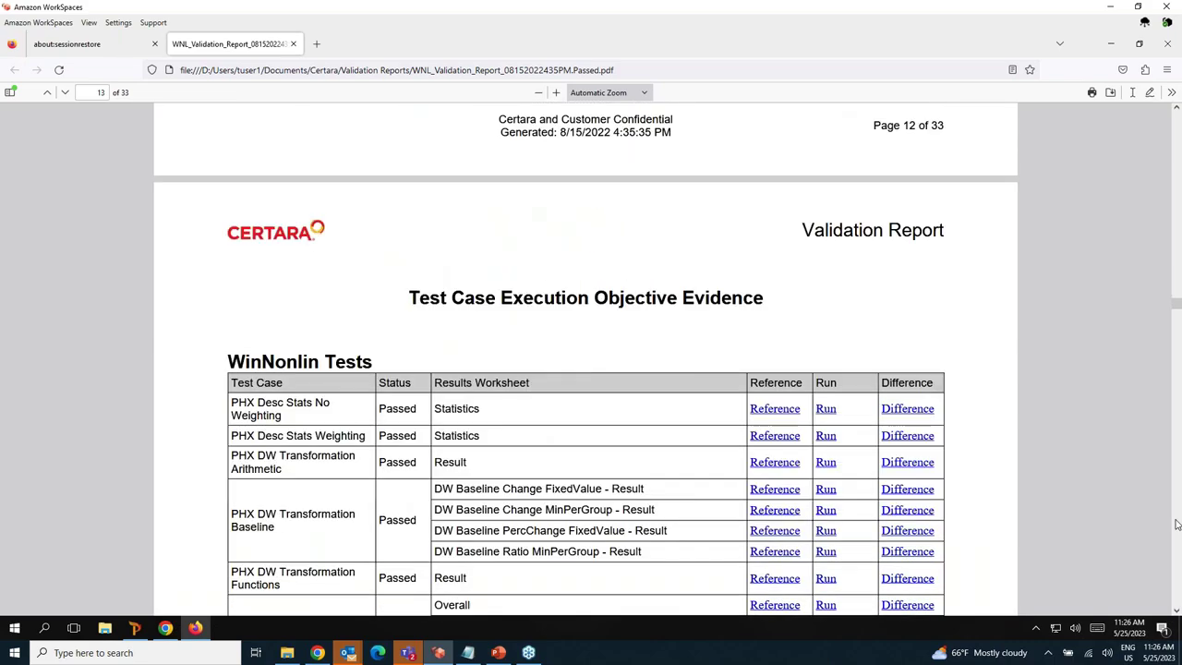
pyautogui.scroll(-5, 935, 484)
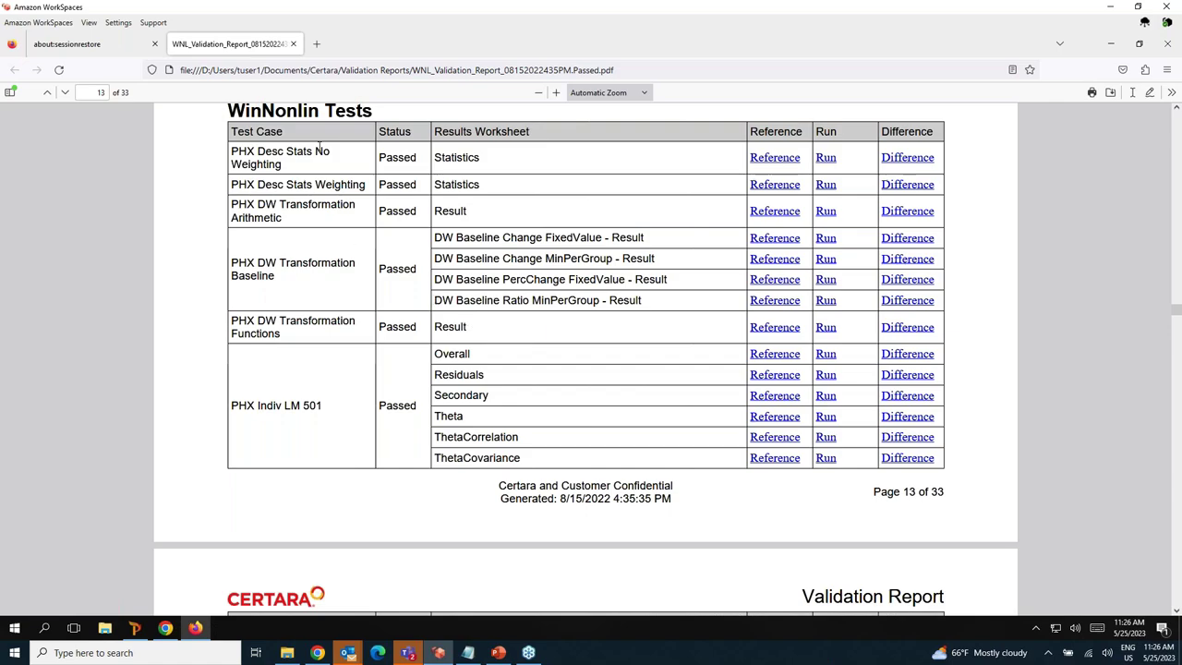
pyautogui.click(294, 44)
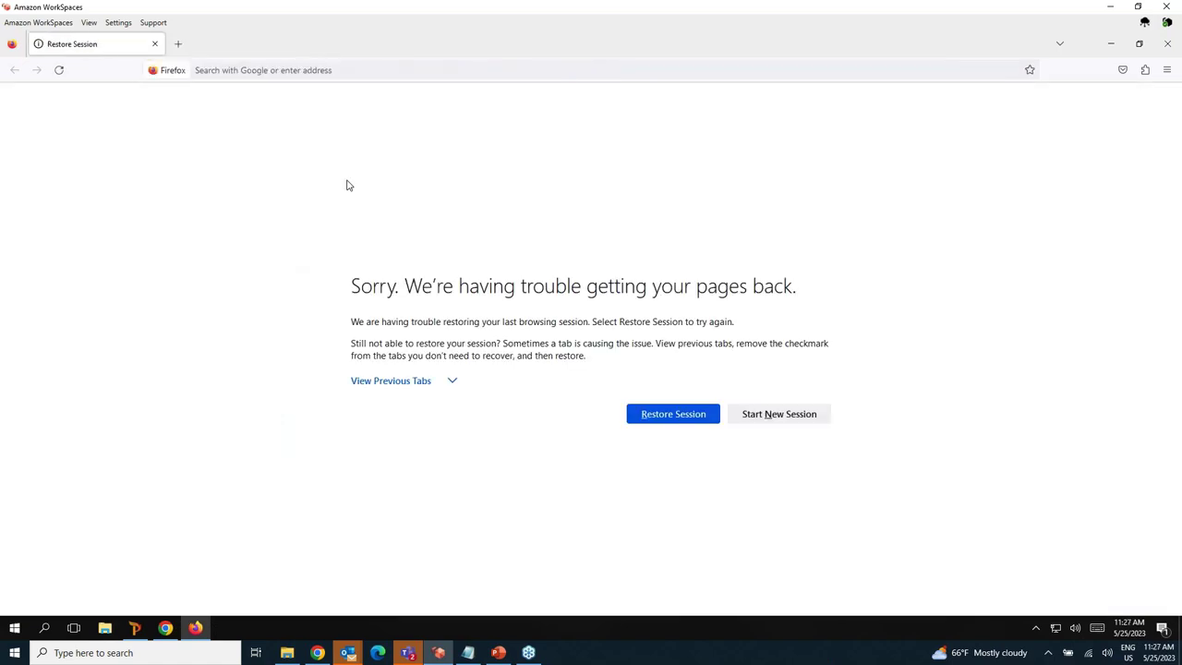
pyautogui.click(154, 45)
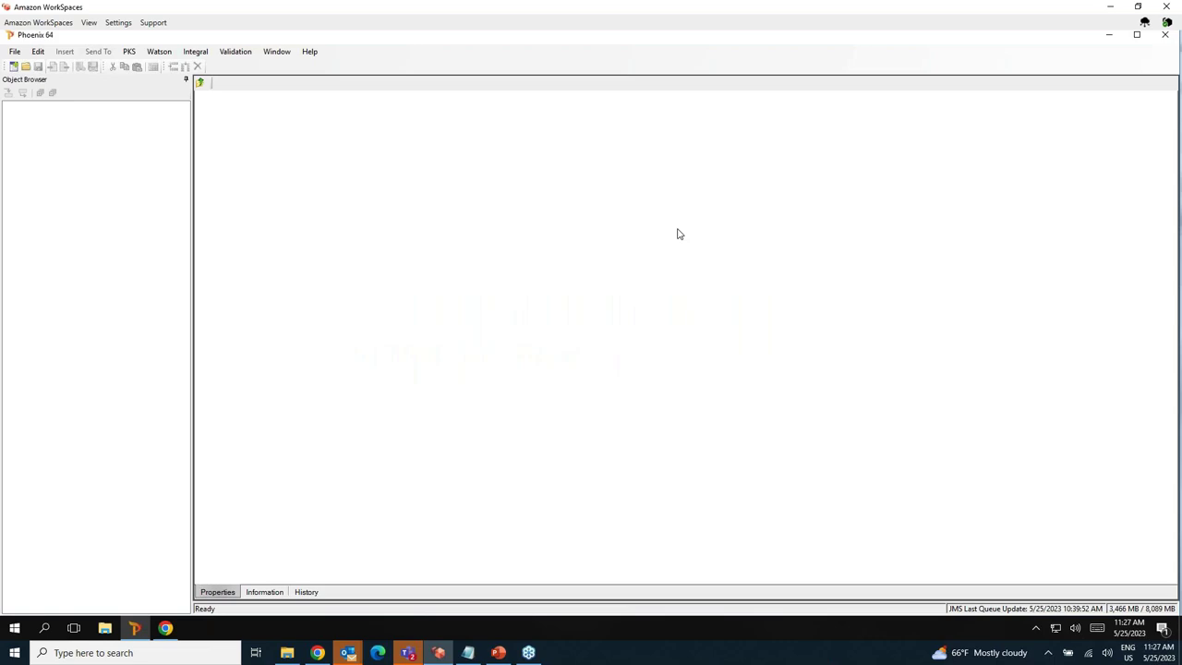
# Open the Integral Browser, sign in, and filter the folder list by 'saa'.
pyautogui.click(192, 55)
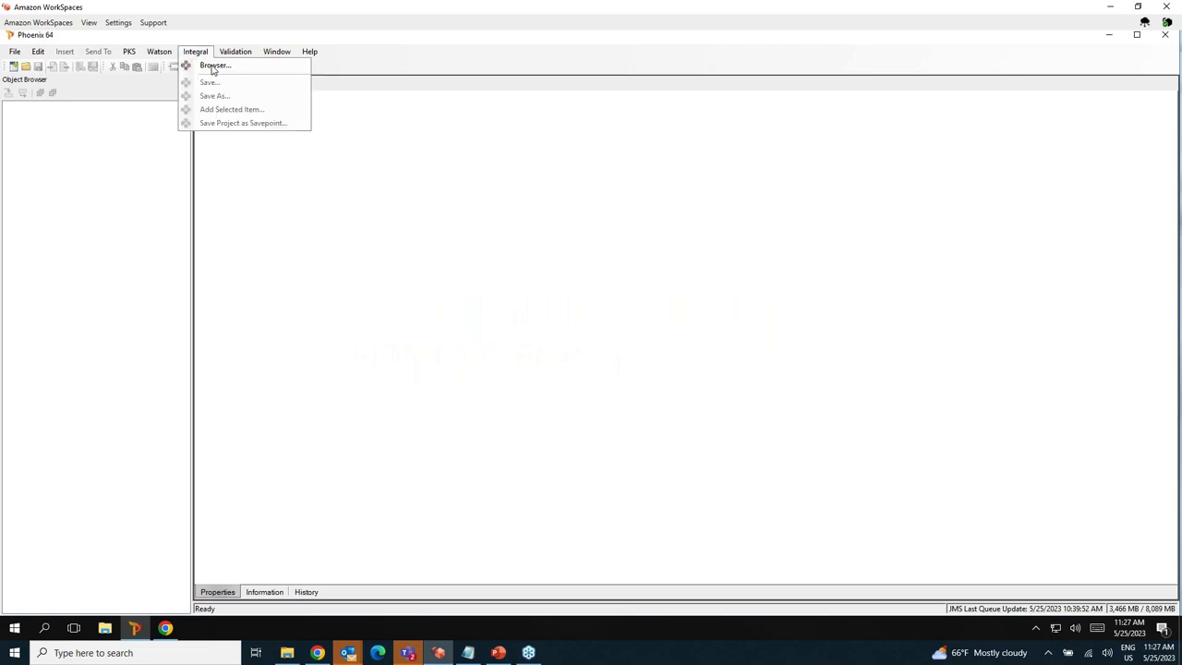
pyautogui.click(214, 65)
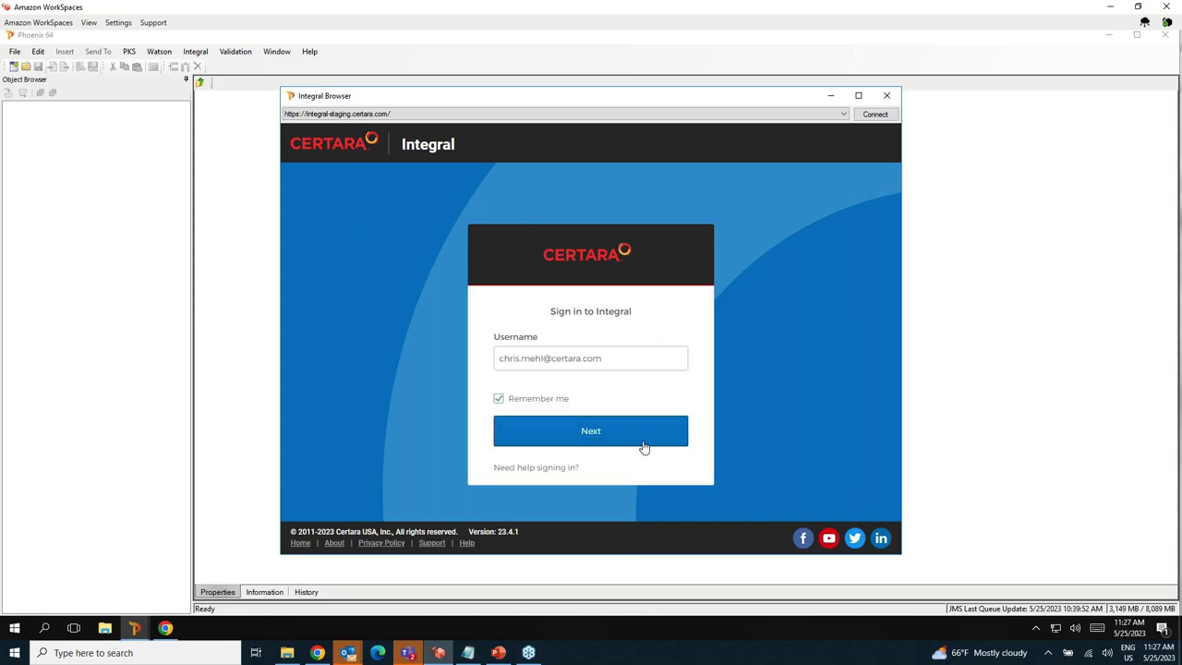
pyautogui.click(591, 433)
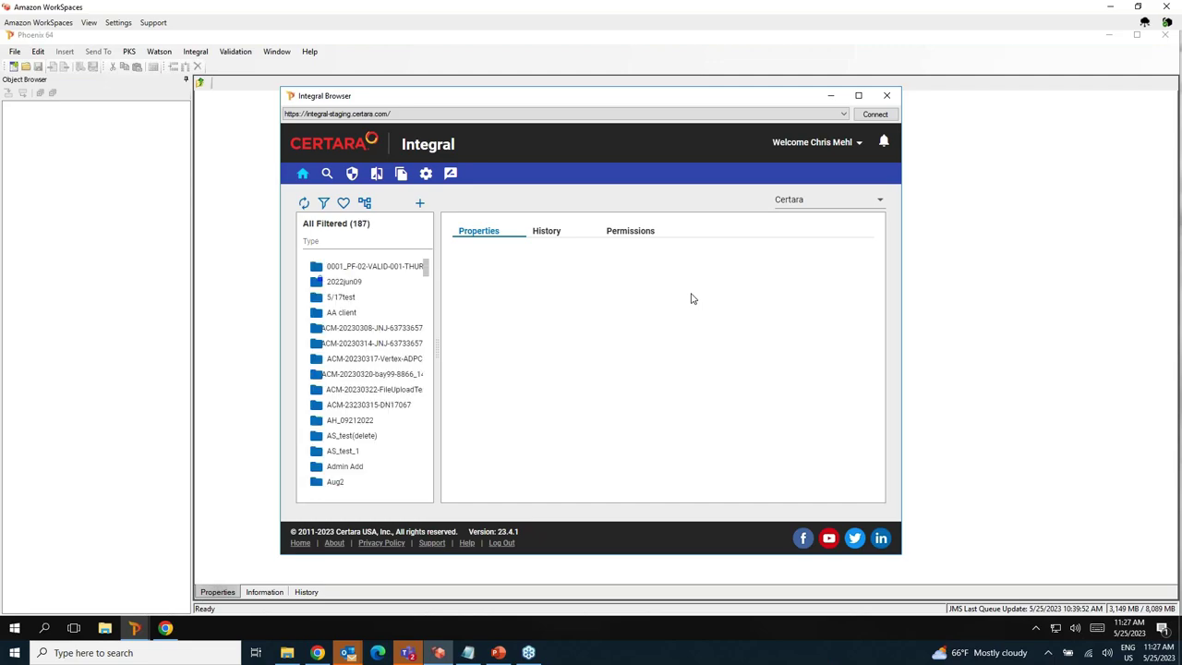
pyautogui.click(328, 244)
pyautogui.write('saad')
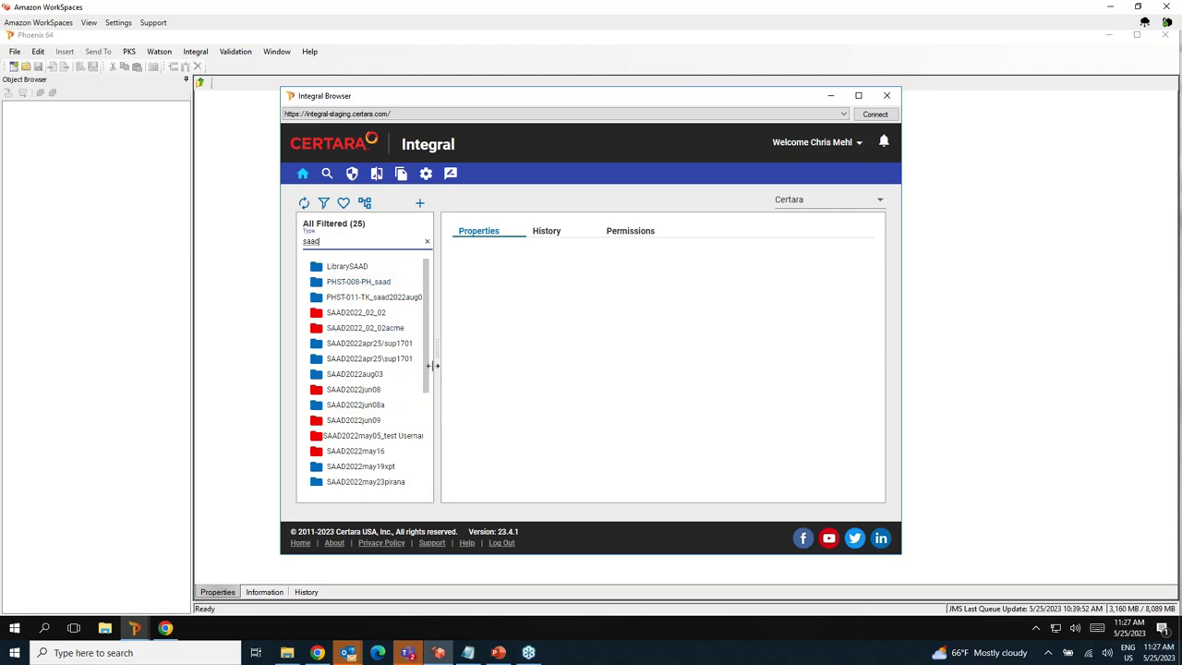
# Load the NCA project savepoint from SAAD2022jun08a > Analyses > NCA_web, then minimize the browser.
pyautogui.moveTo(428, 368); pyautogui.dragTo(429, 400)
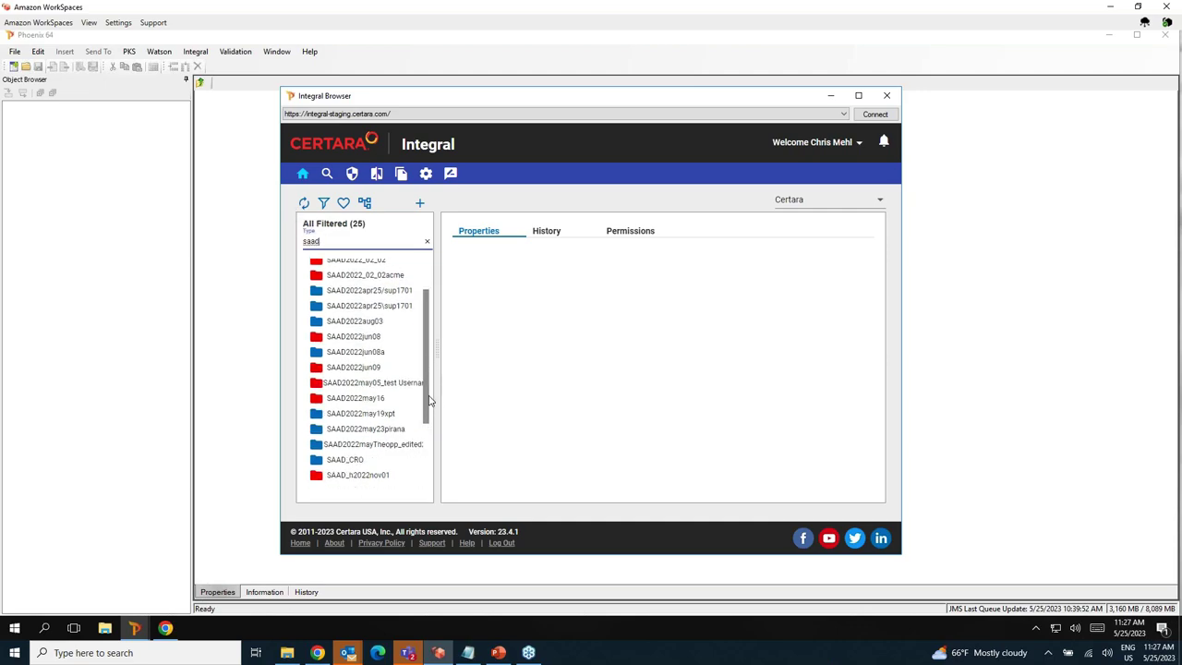
pyautogui.click(379, 352)
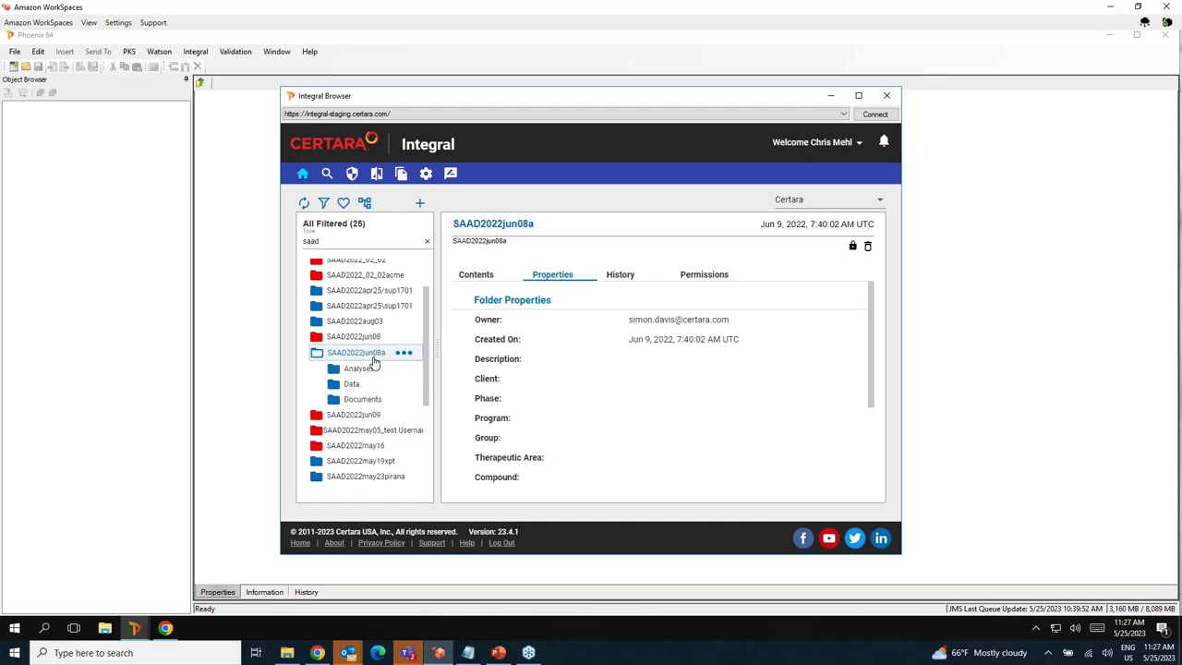
pyautogui.click(359, 372)
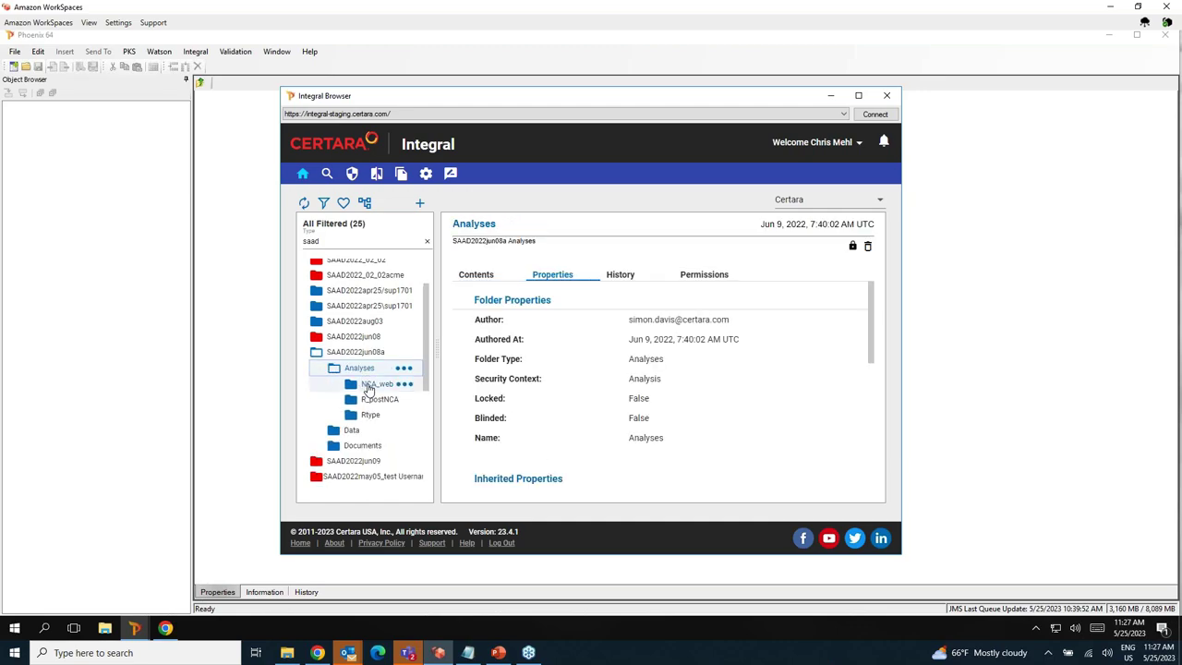
pyautogui.click(367, 386)
pyautogui.click(404, 399)
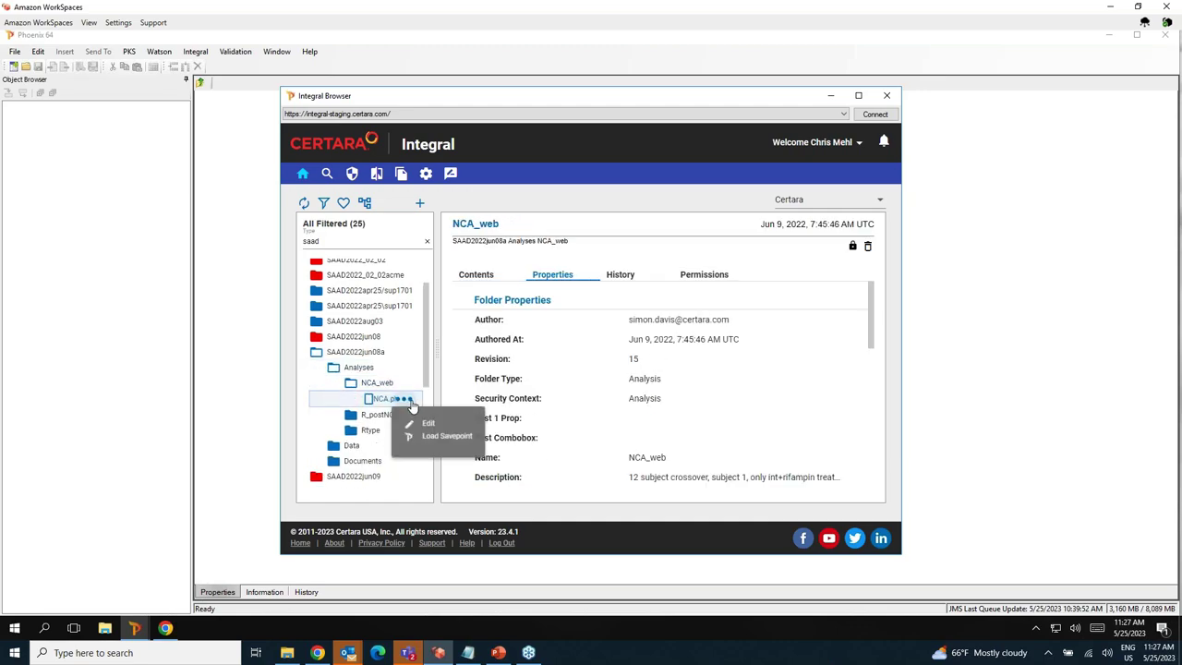
pyautogui.click(444, 437)
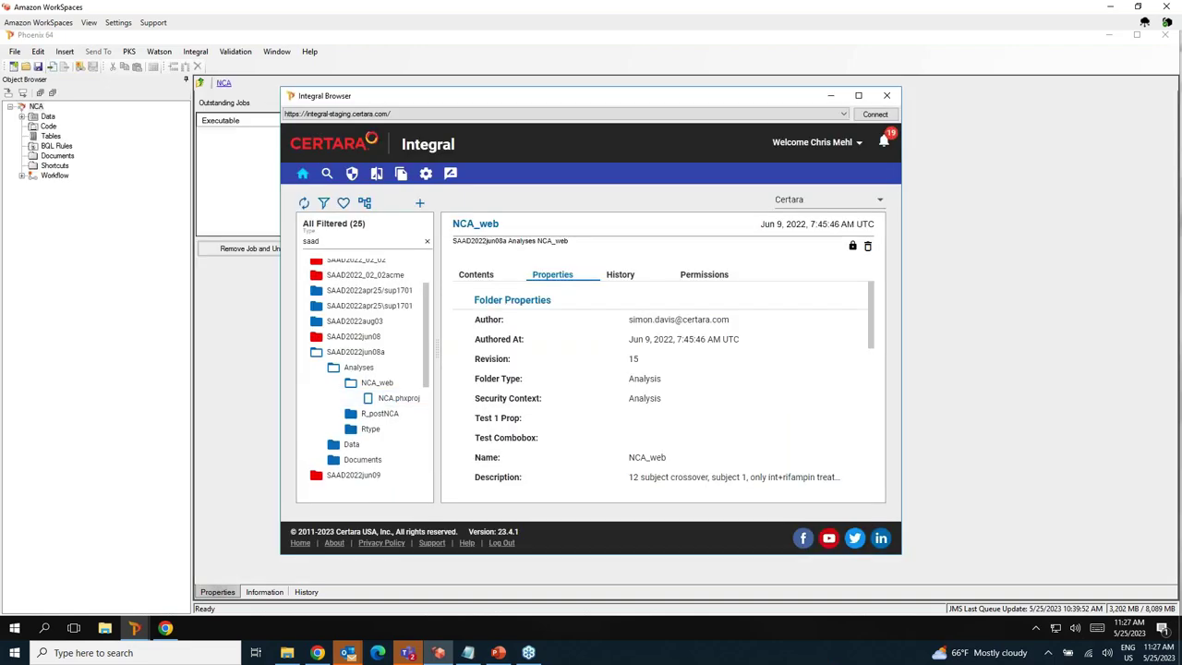
pyautogui.click(831, 96)
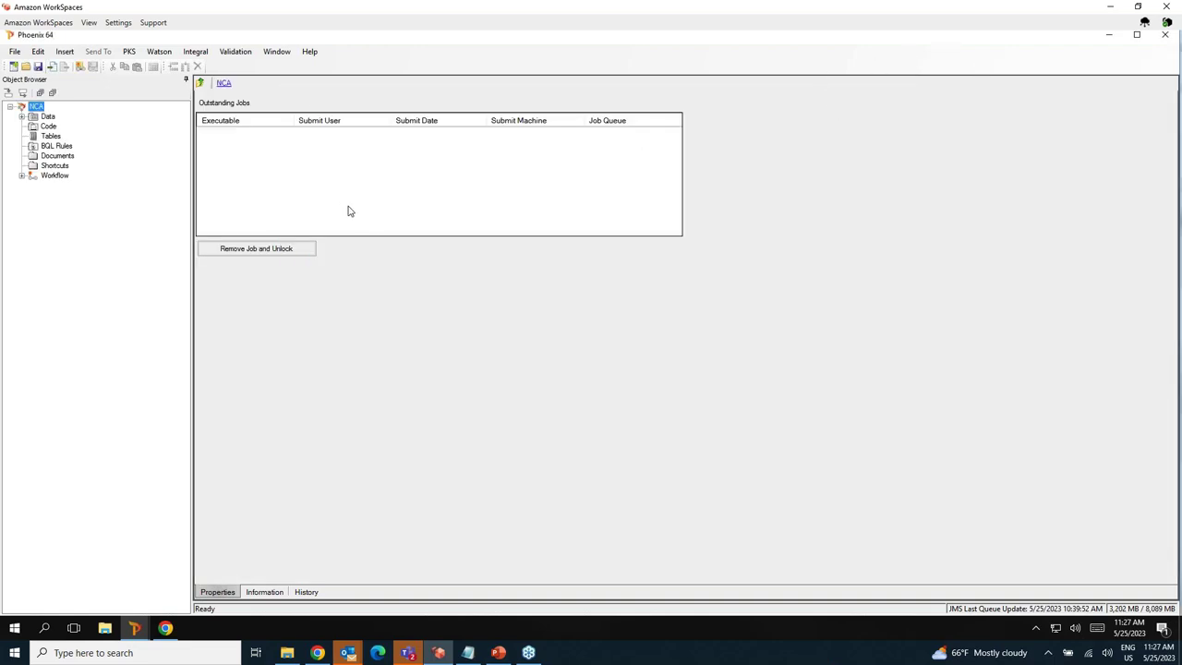
# Expand Data and the int42_demo workflow, then open the INT_042_samples dataset.
pyautogui.click(22, 118)
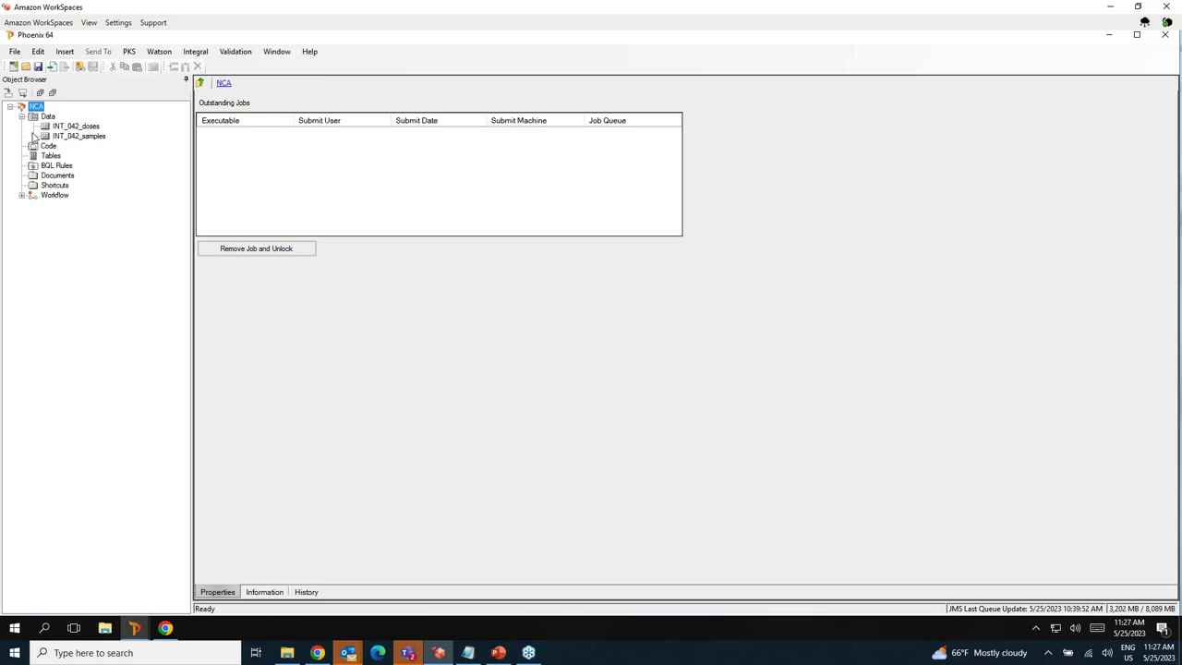
pyautogui.click(22, 195)
pyautogui.click(34, 205)
pyautogui.click(79, 136)
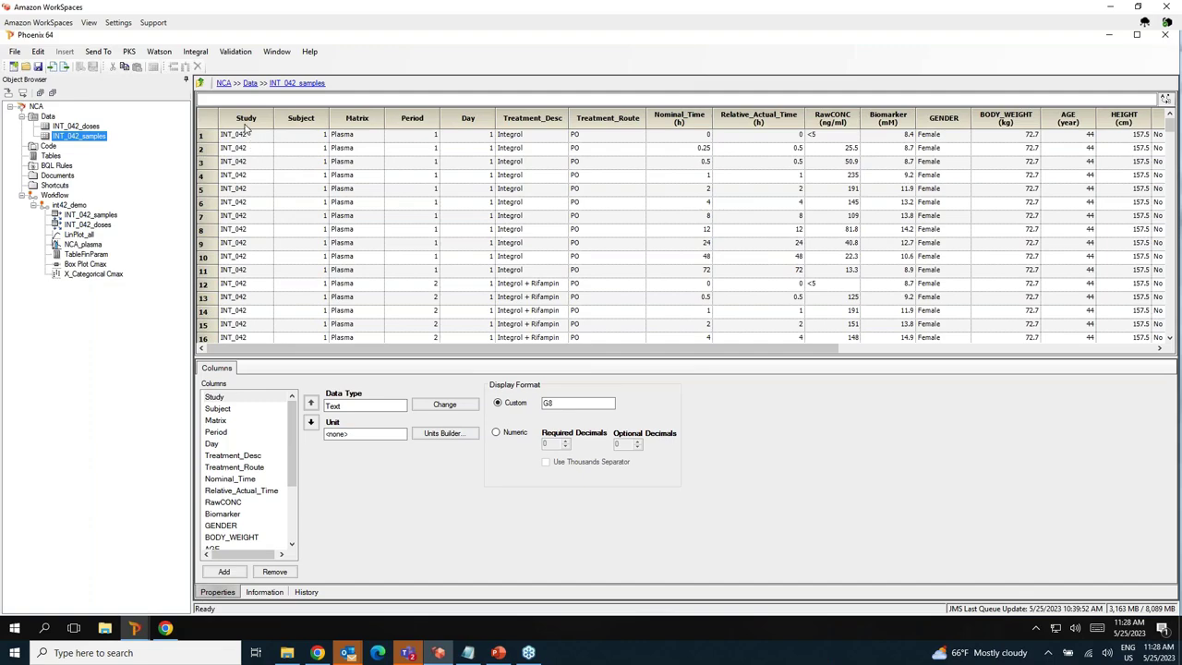
# Check each column's data type and unit, Subject through RawCONC, then open LinPlot_all.
pyautogui.click(303, 119)
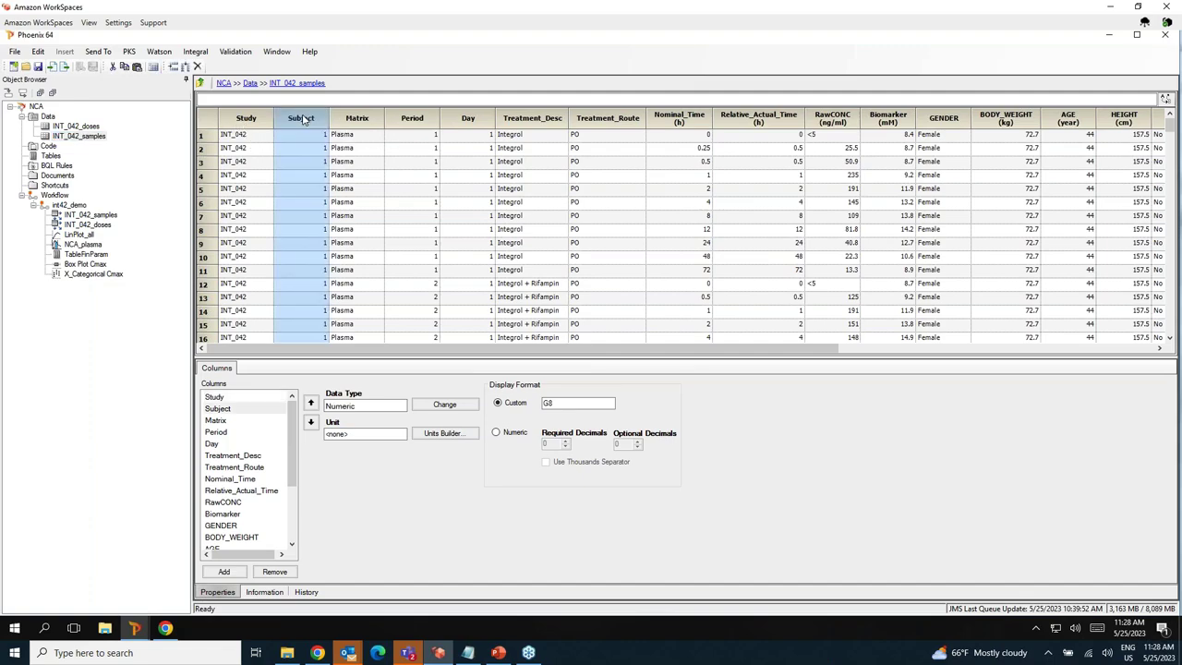
pyautogui.click(359, 122)
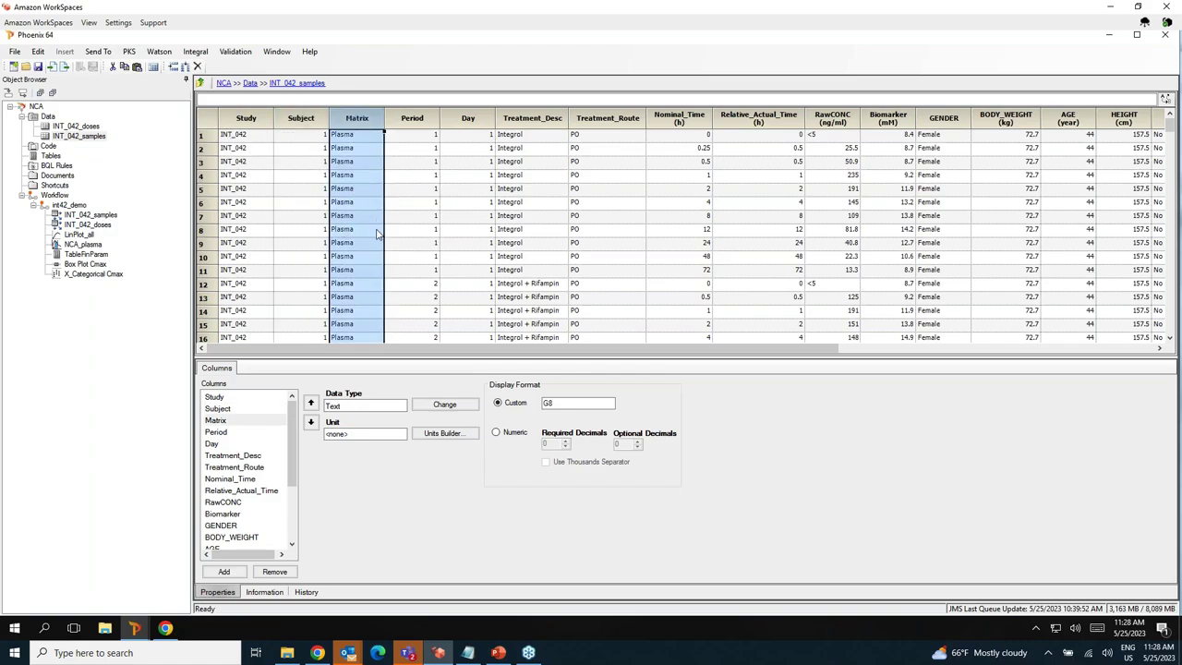
pyautogui.click(413, 123)
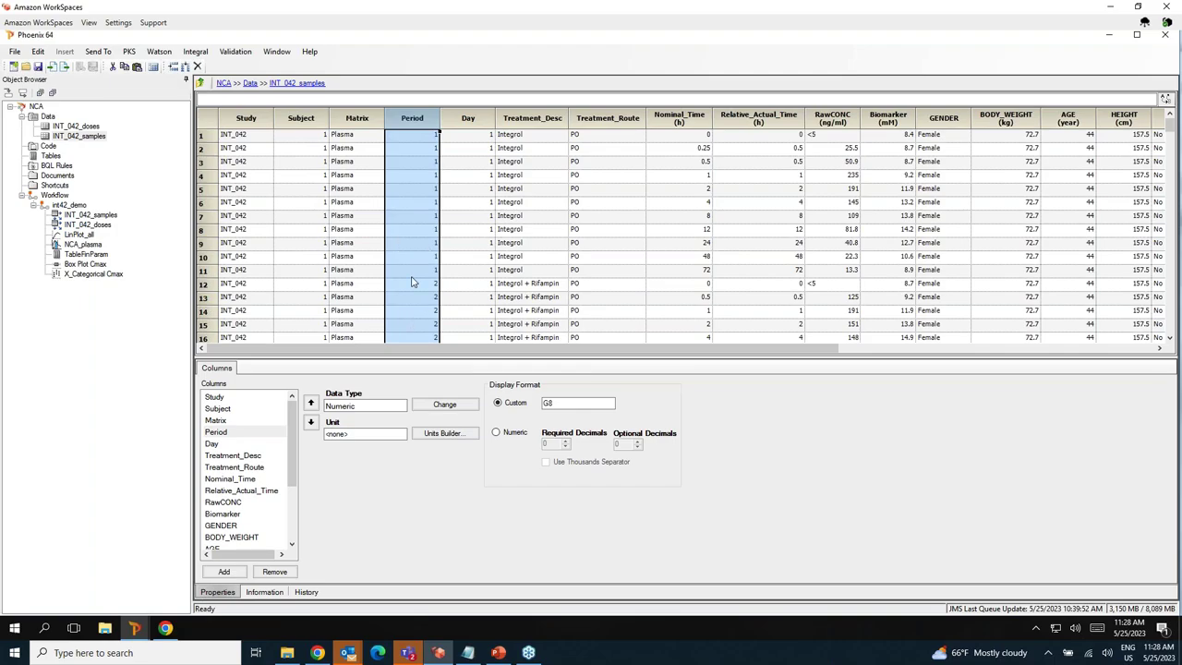
pyautogui.click(471, 125)
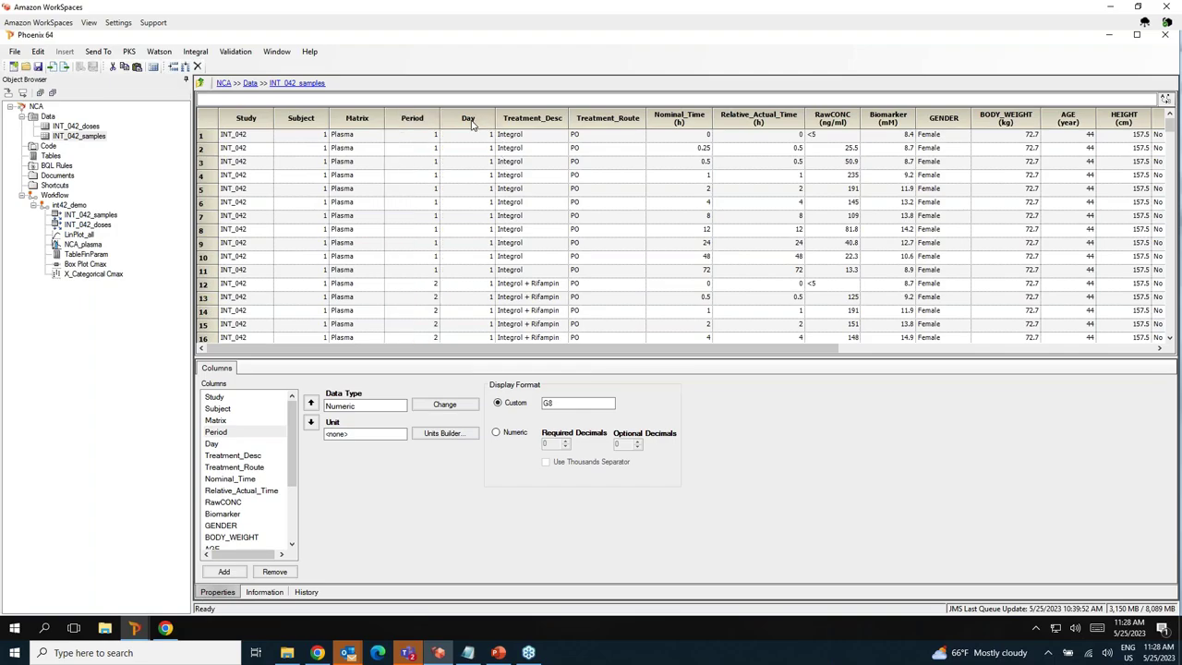
pyautogui.click(536, 122)
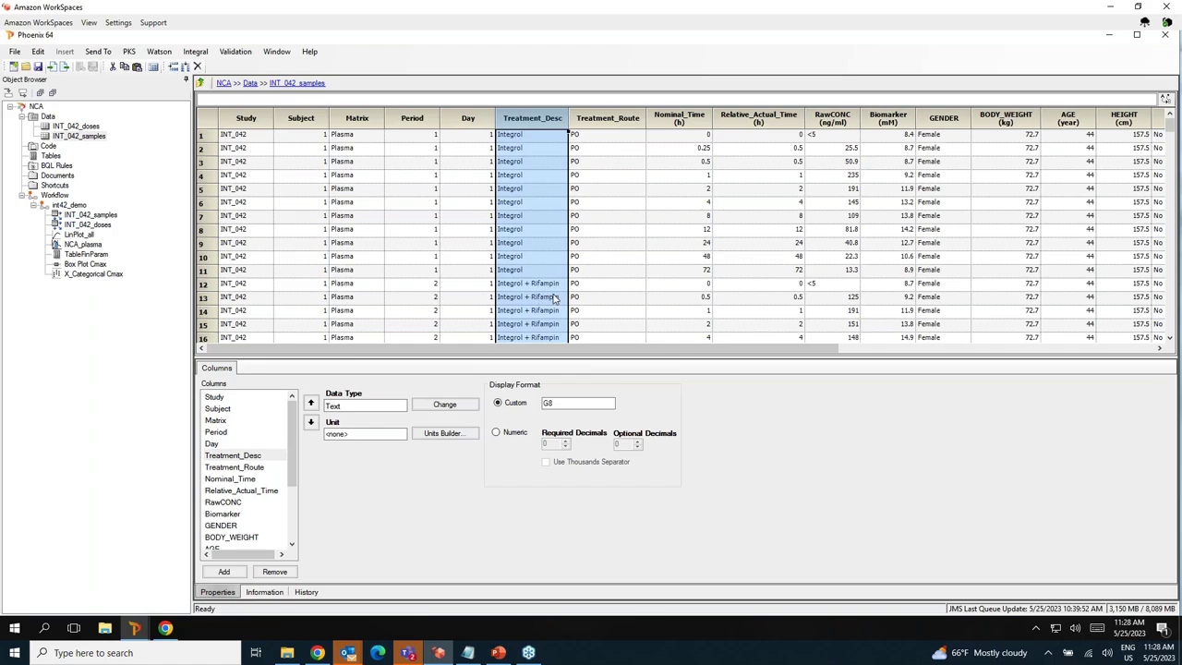
pyautogui.click(609, 121)
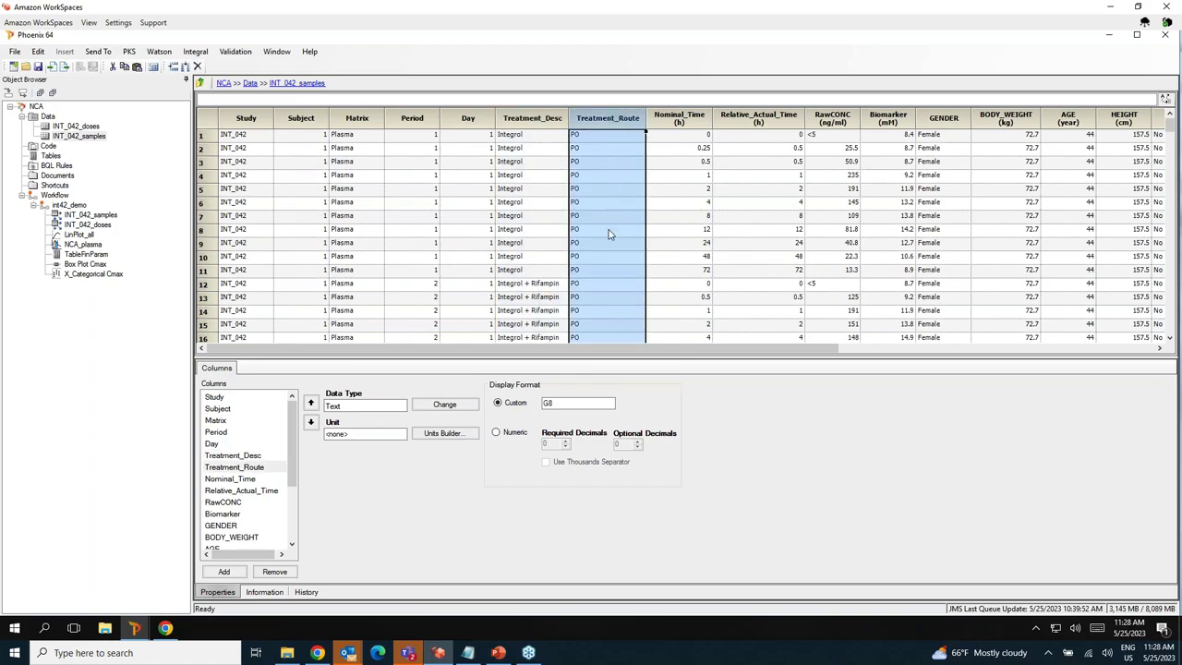
pyautogui.click(682, 125)
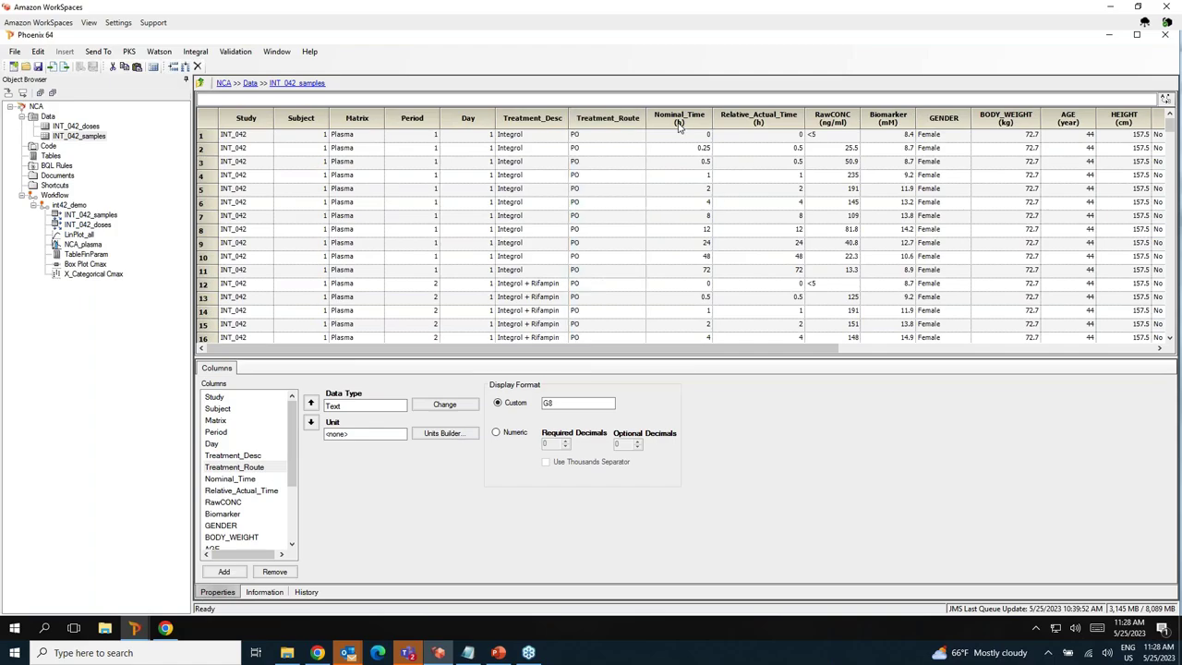
pyautogui.click(762, 121)
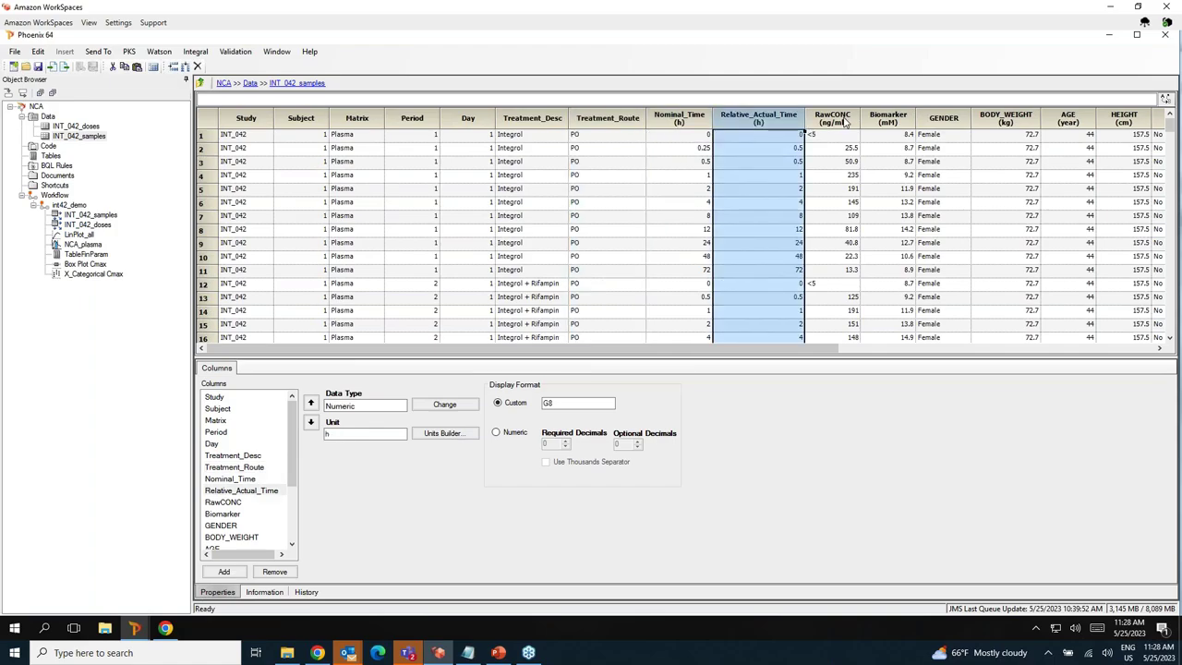
pyautogui.click(834, 121)
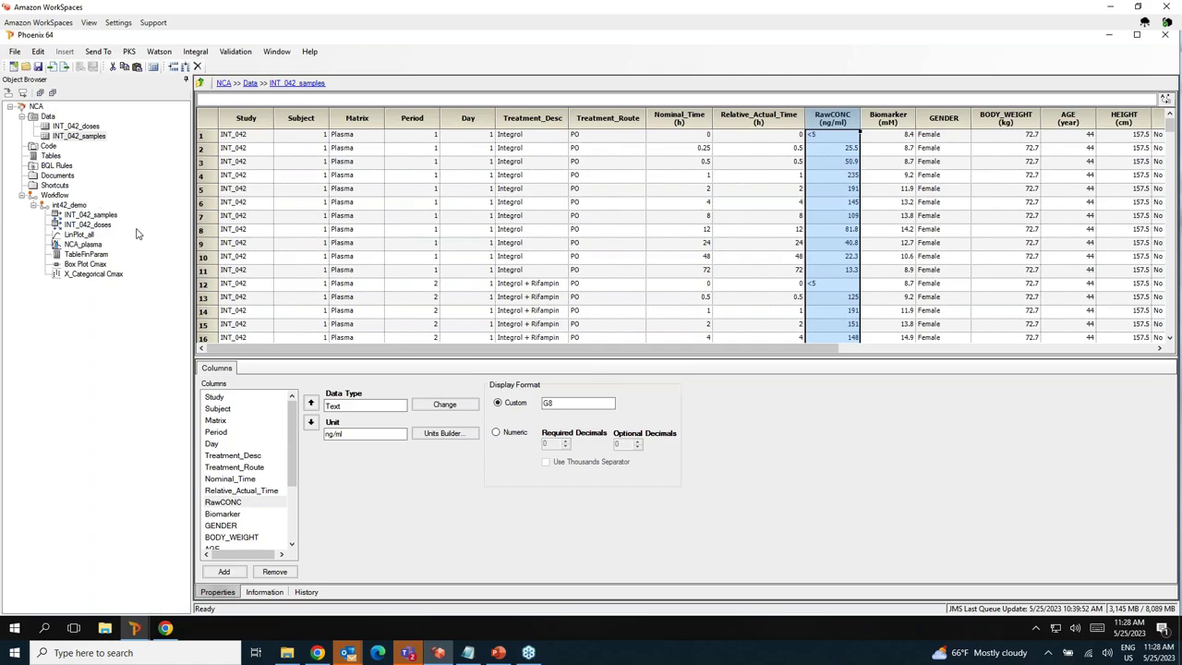
pyautogui.click(80, 235)
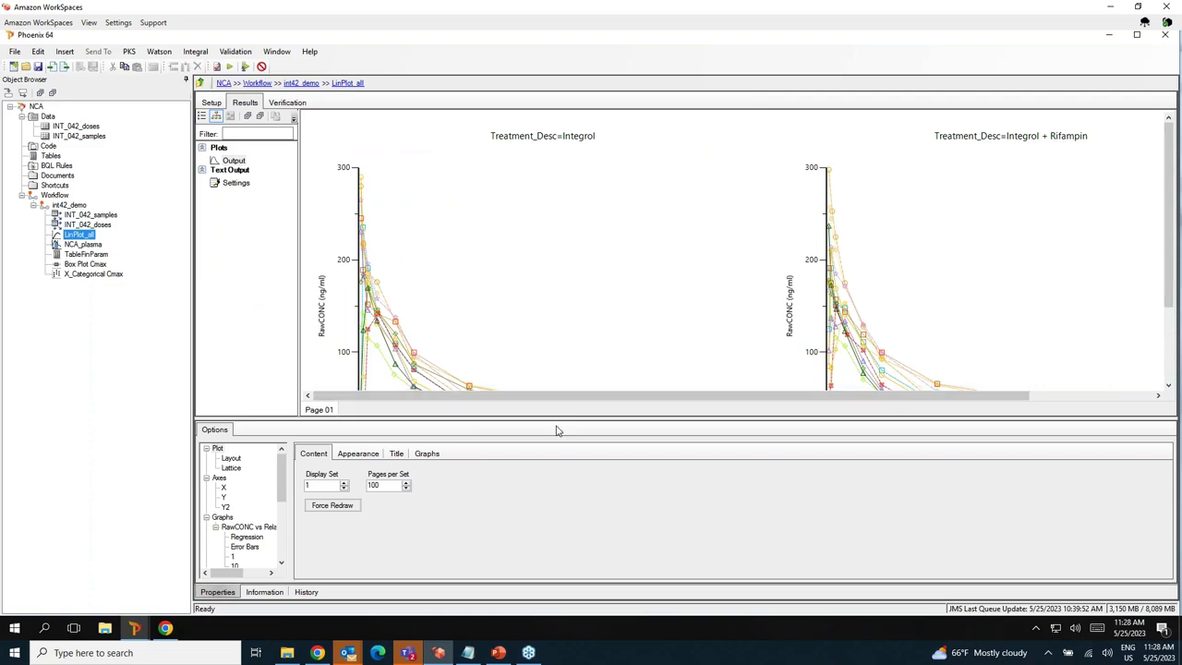
# Enlarge the LinPlot_all plot to see the full curves, then open the NCA_plasma results.
pyautogui.moveTo(562, 425); pyautogui.dragTo(566, 501)
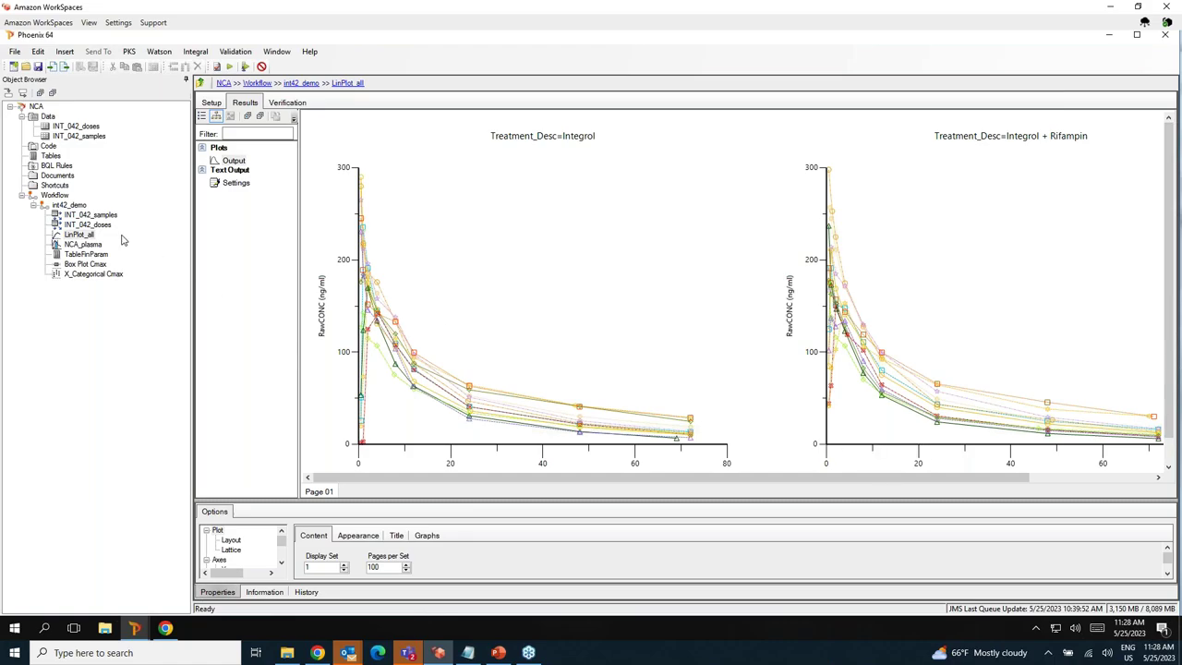
pyautogui.click(85, 244)
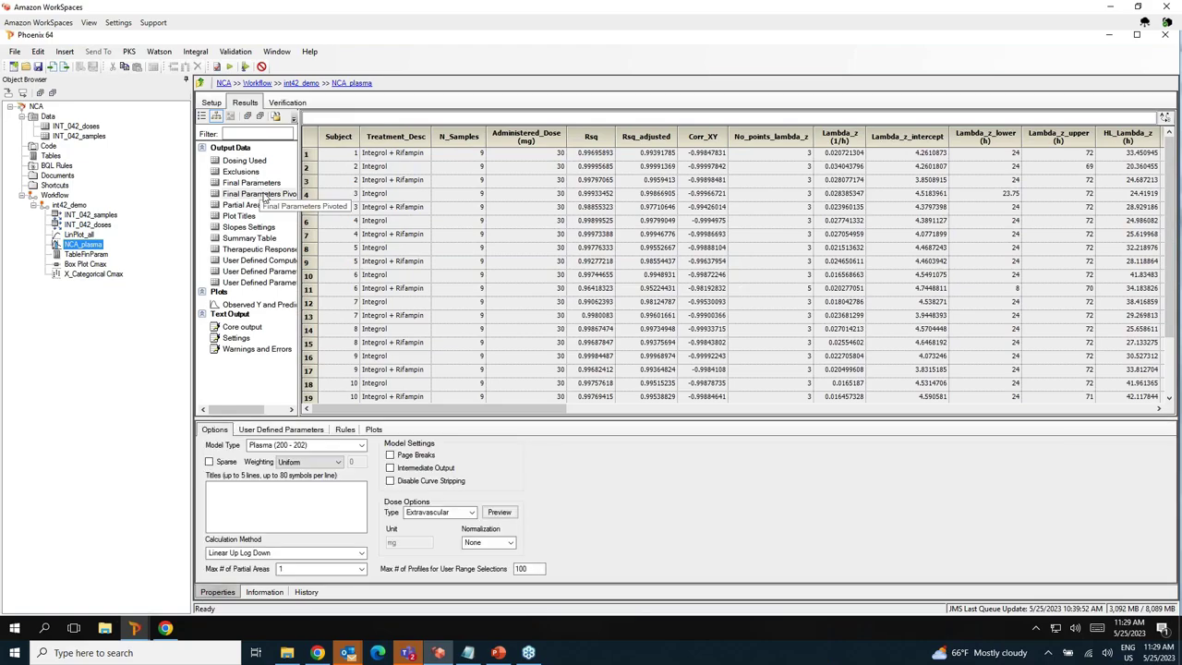
# View NCA_plasma's Final Parameters Pivoted output and the formatted TableFinParam table.
pyautogui.click(265, 196)
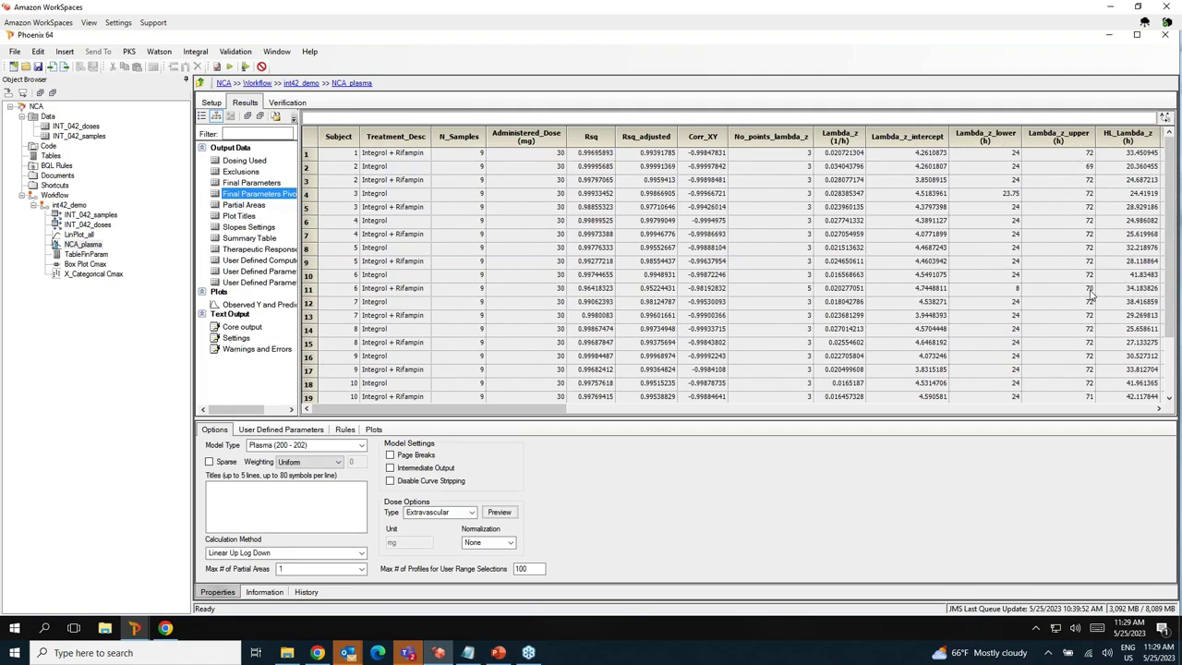
pyautogui.click(100, 256)
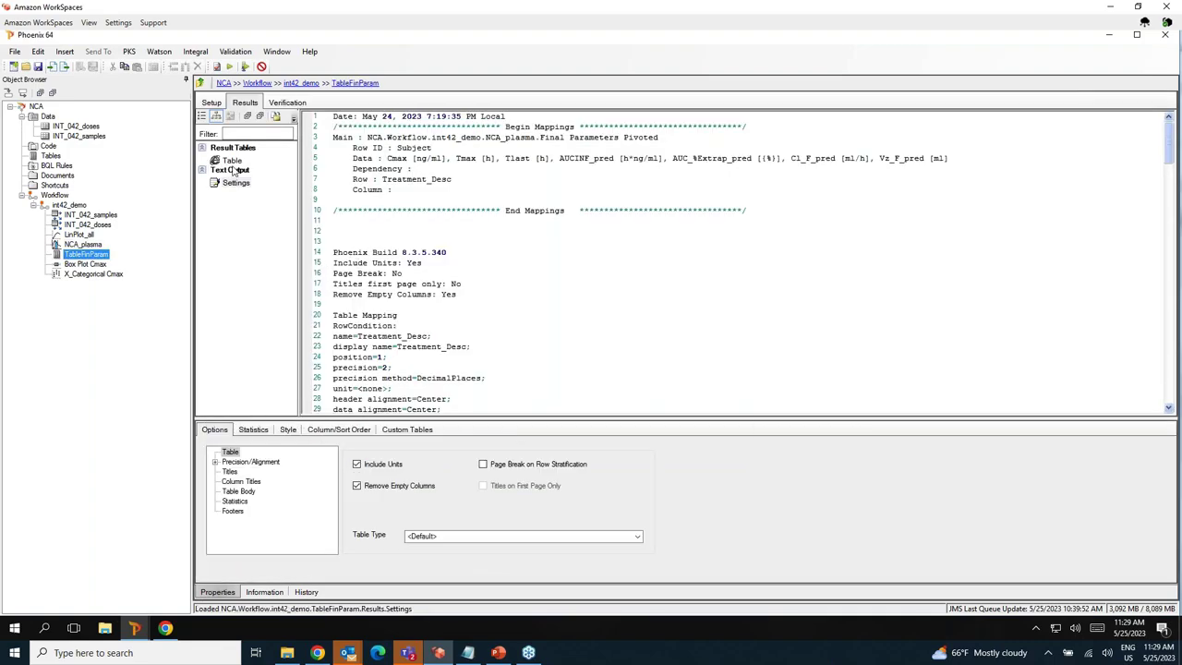
pyautogui.click(232, 161)
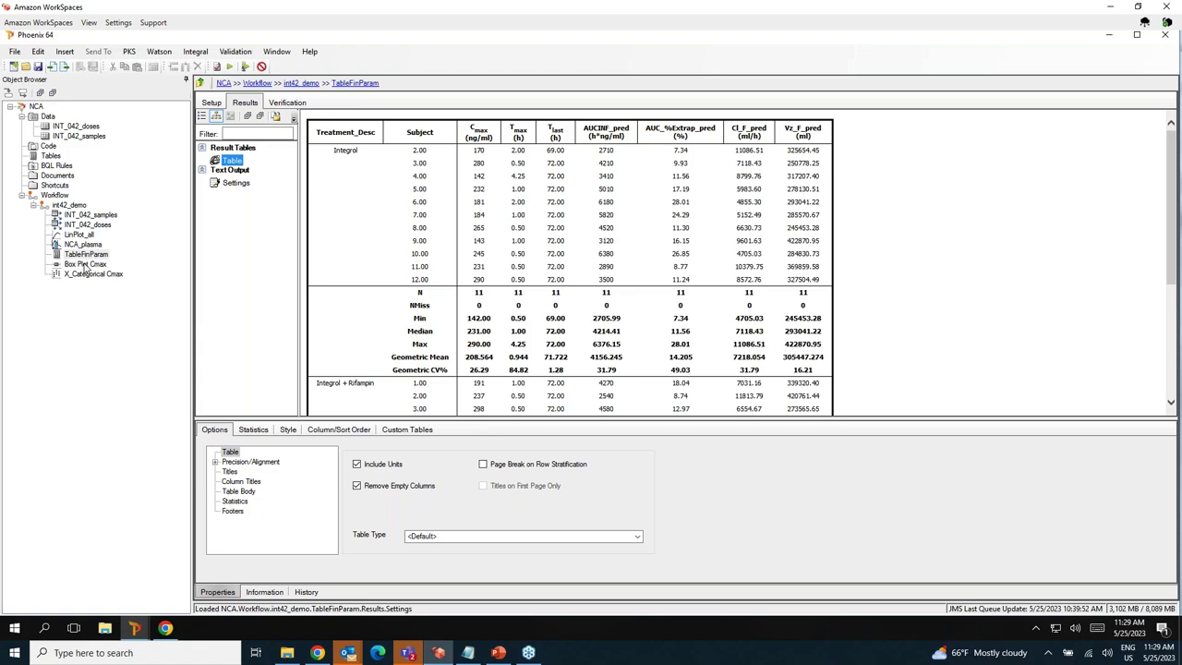
# View the Cmax box plot output by treatment, then return to INT_042_samples.
pyautogui.click(85, 264)
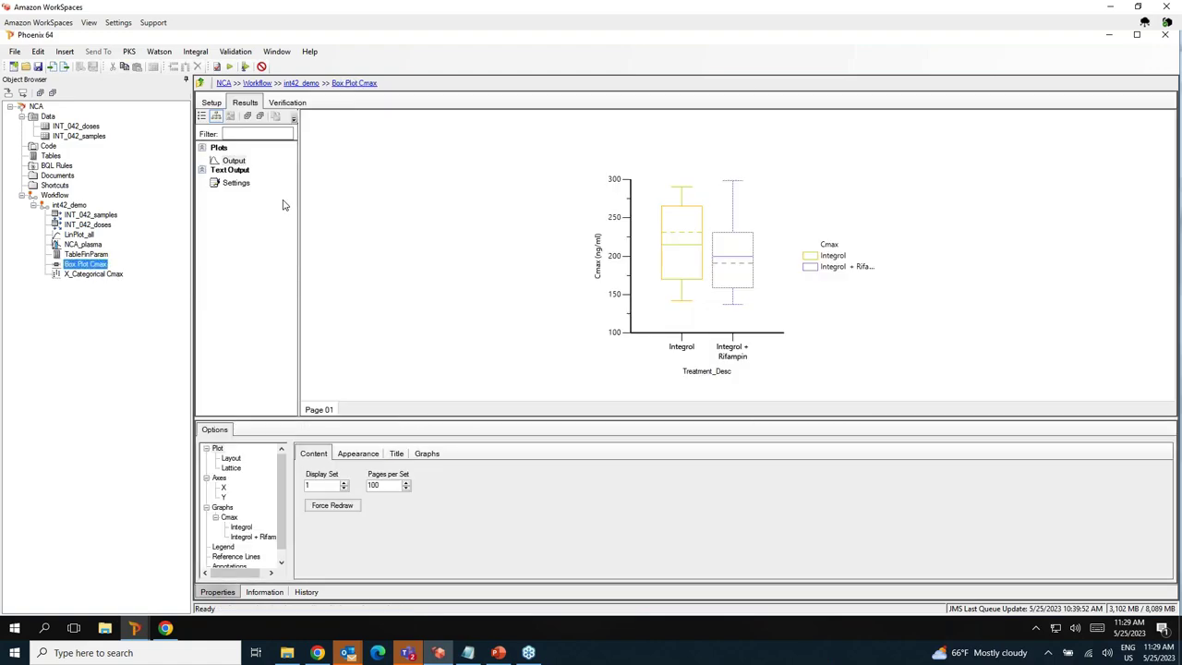
pyautogui.click(236, 162)
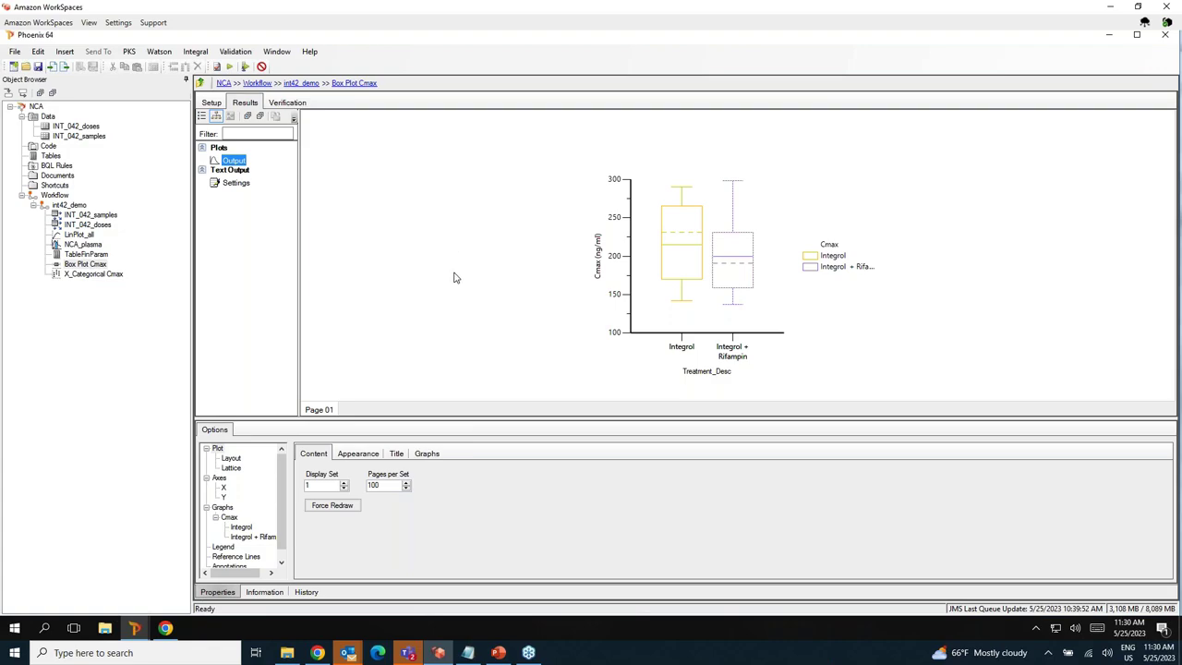
pyautogui.click(100, 215)
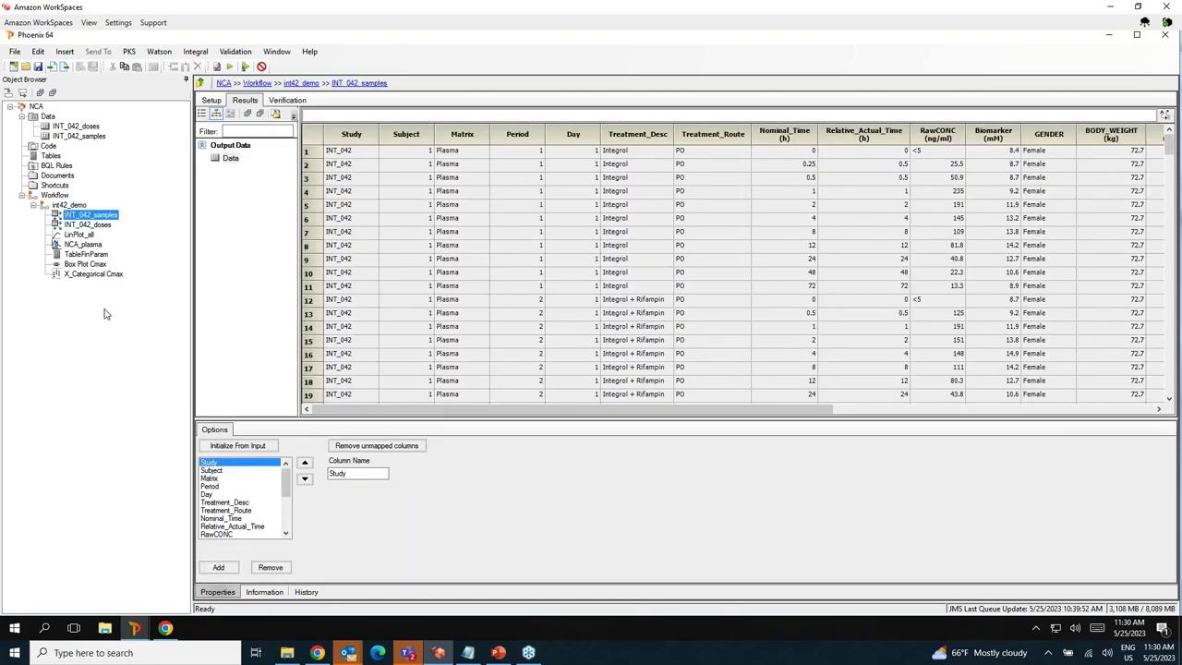
# In INT_042_samples Setup, remap Study to None and back, re-execute, and show int42_demo.
pyautogui.click(211, 100)
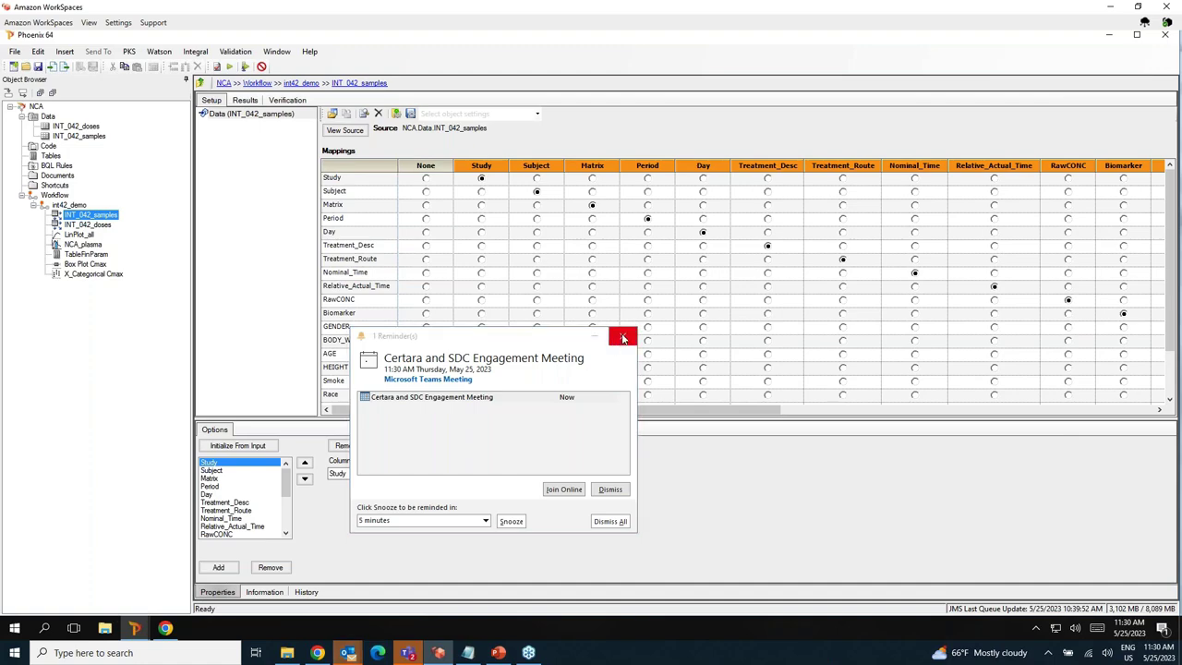
pyautogui.click(622, 336)
pyautogui.click(426, 180)
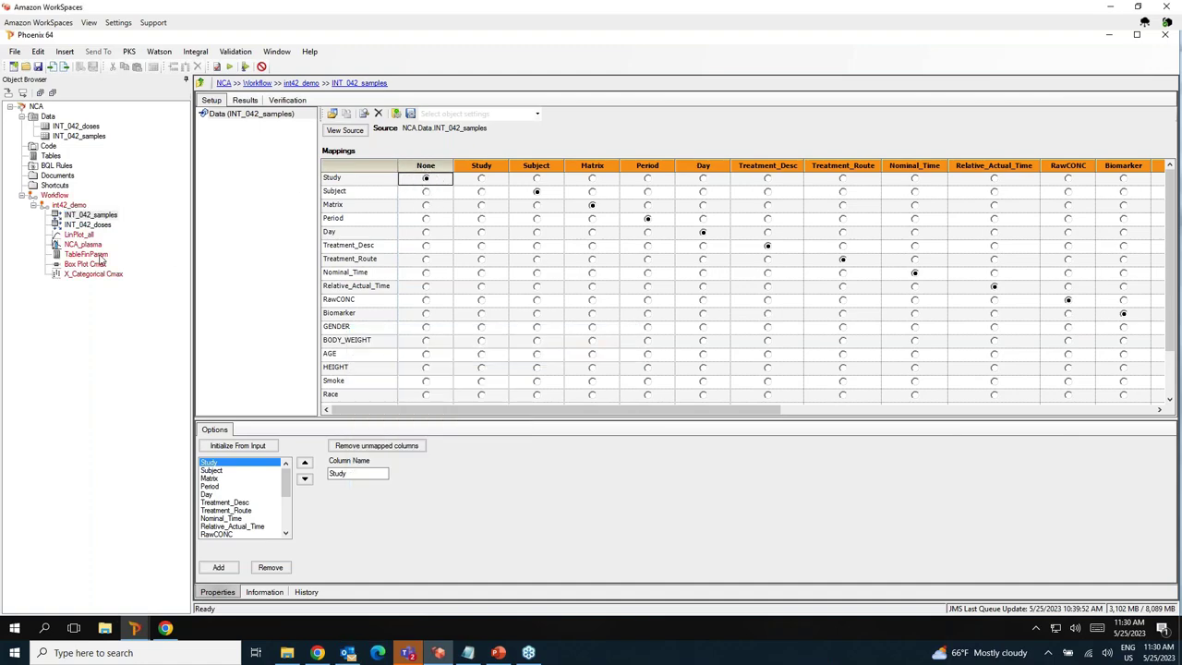
pyautogui.click(481, 180)
pyautogui.click(229, 67)
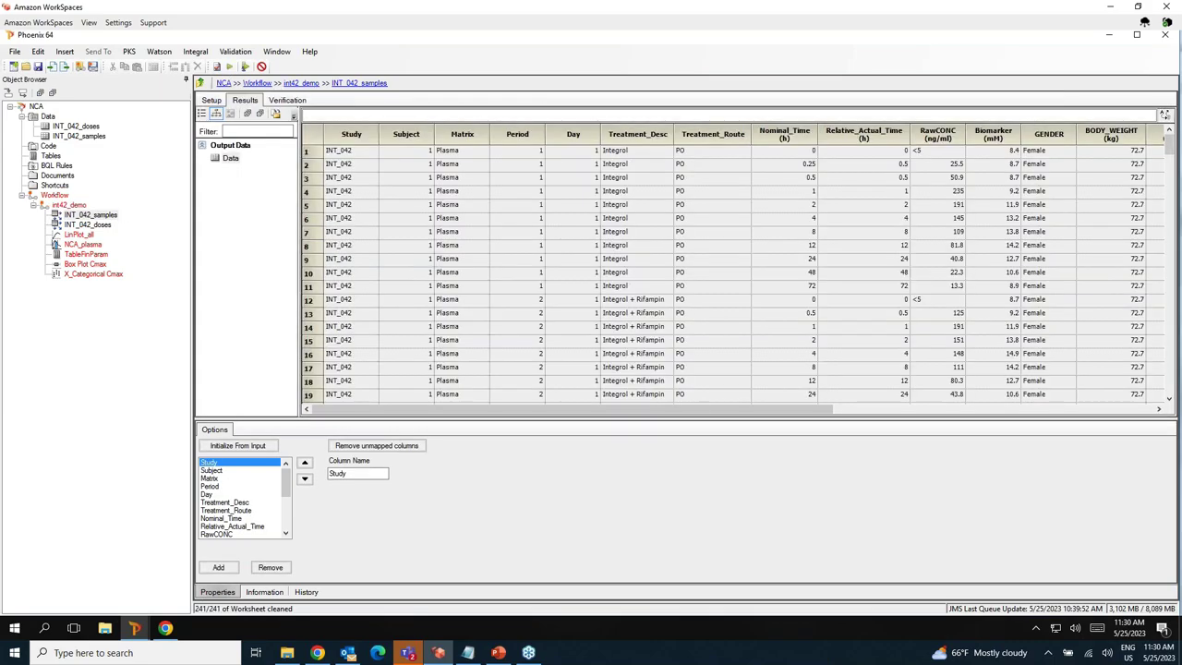
pyautogui.click(71, 206)
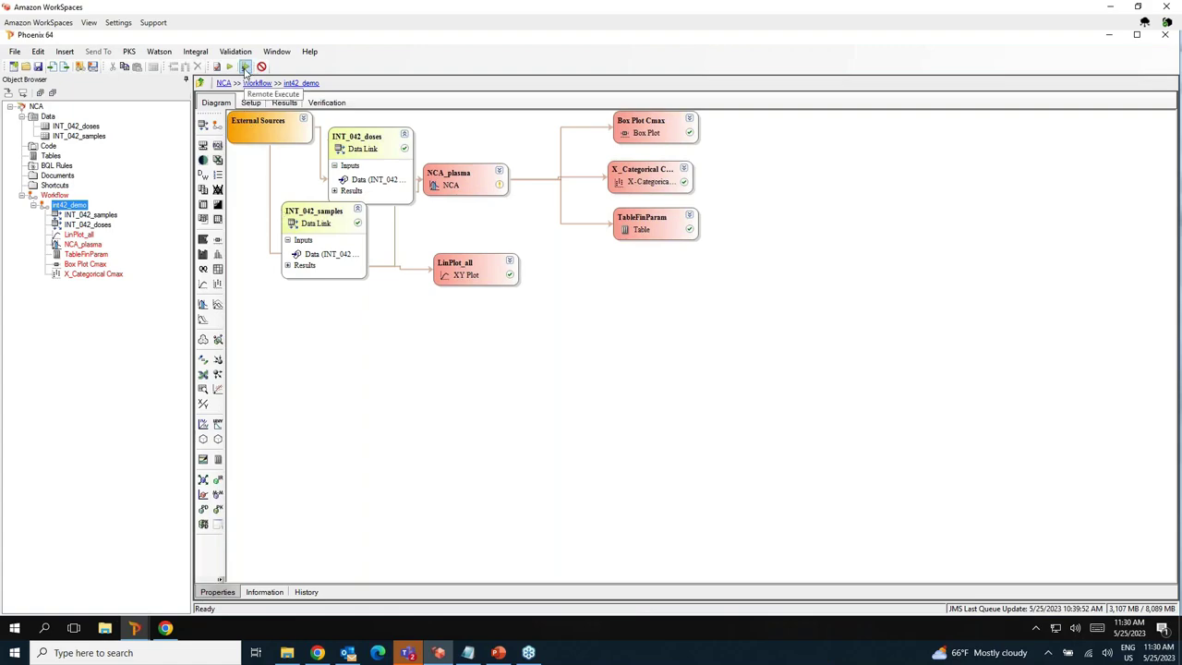
# Submit the int42_demo workflow for remote execution and acknowledge the success message.
pyautogui.click(246, 68)
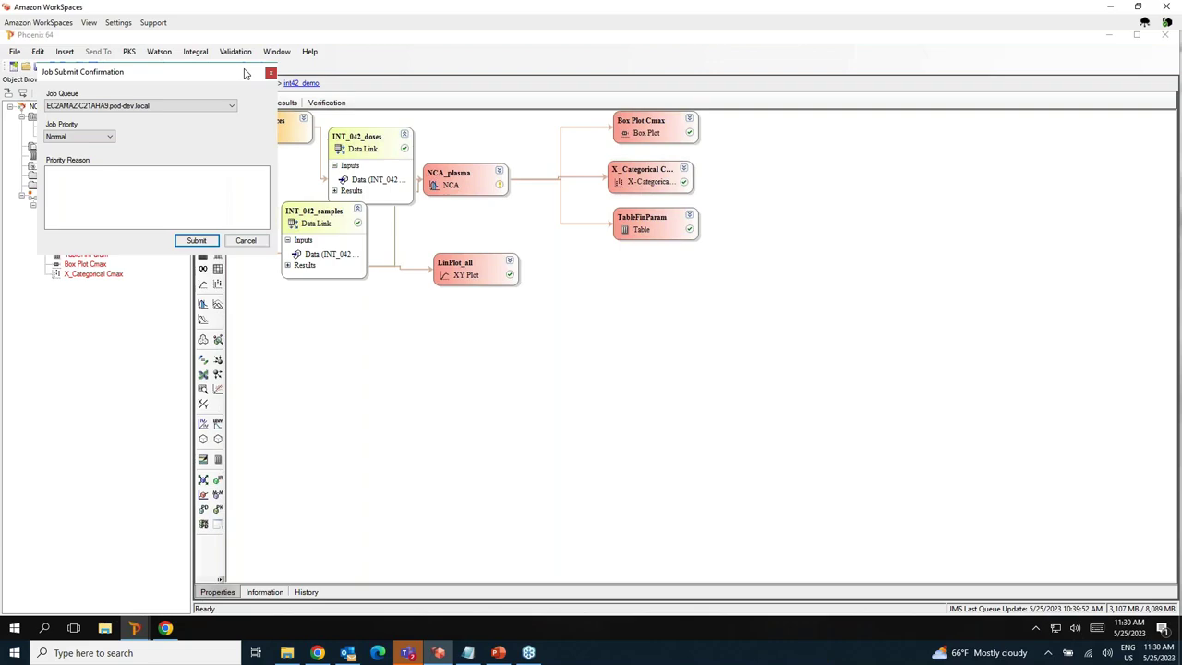
pyautogui.click(194, 240)
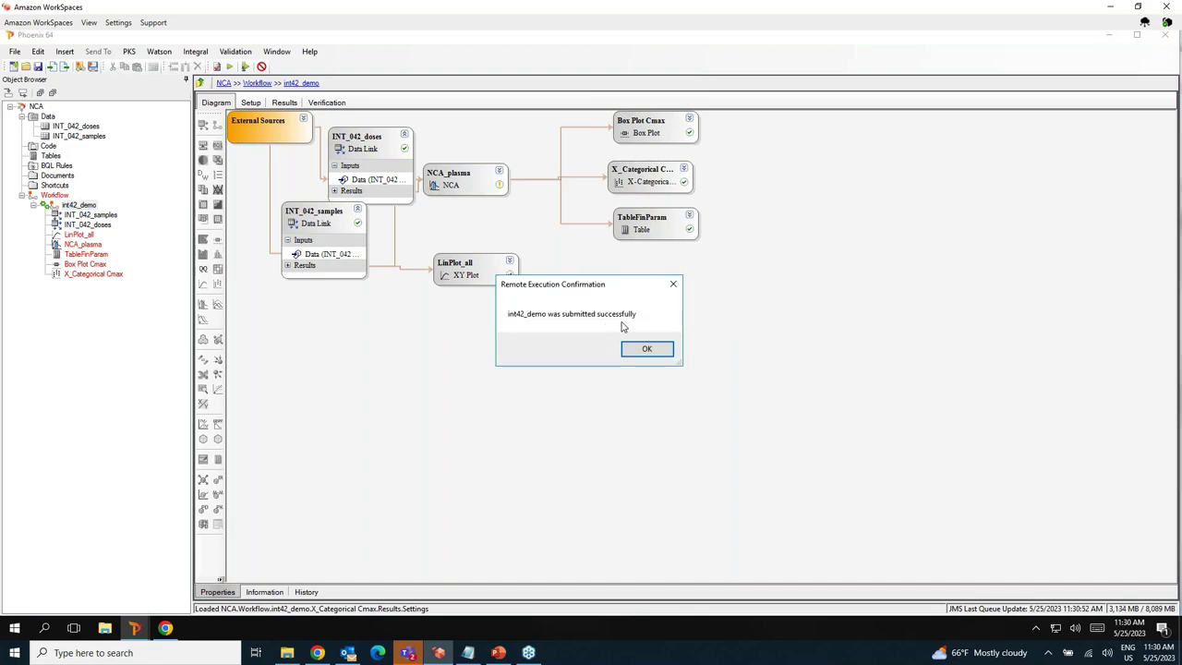
pyautogui.click(648, 350)
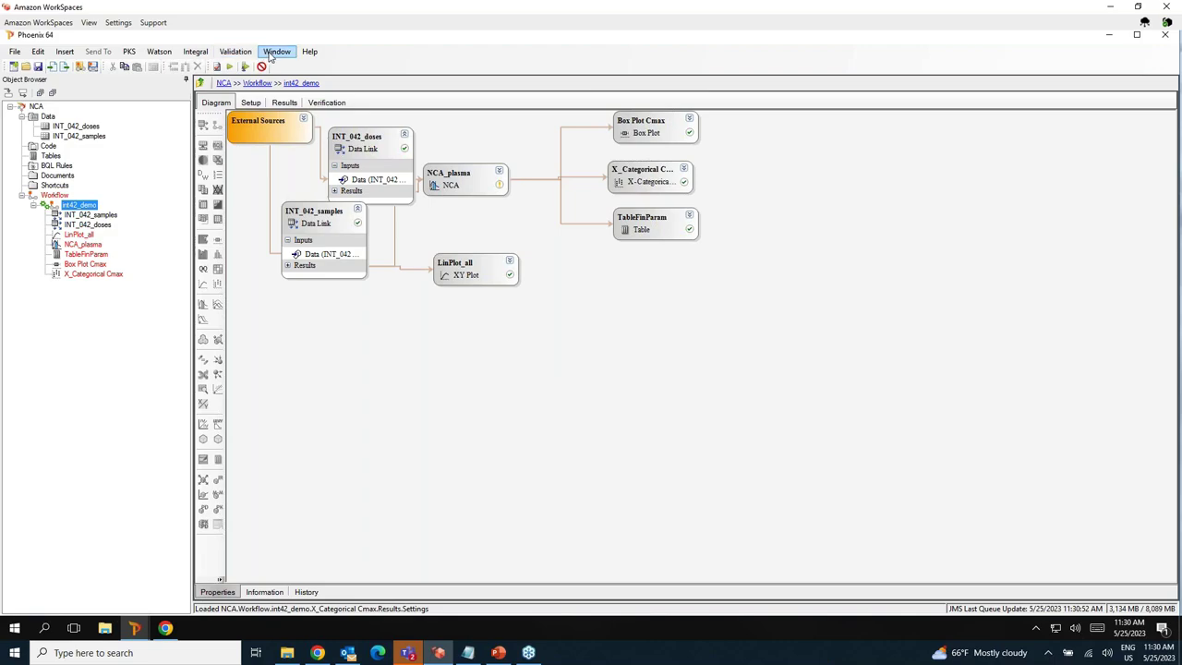
# Confirm the submitted job in the Jobs Viewer, then reopen the INT_042_samples dataset.
pyautogui.click(272, 54)
pyautogui.click(294, 66)
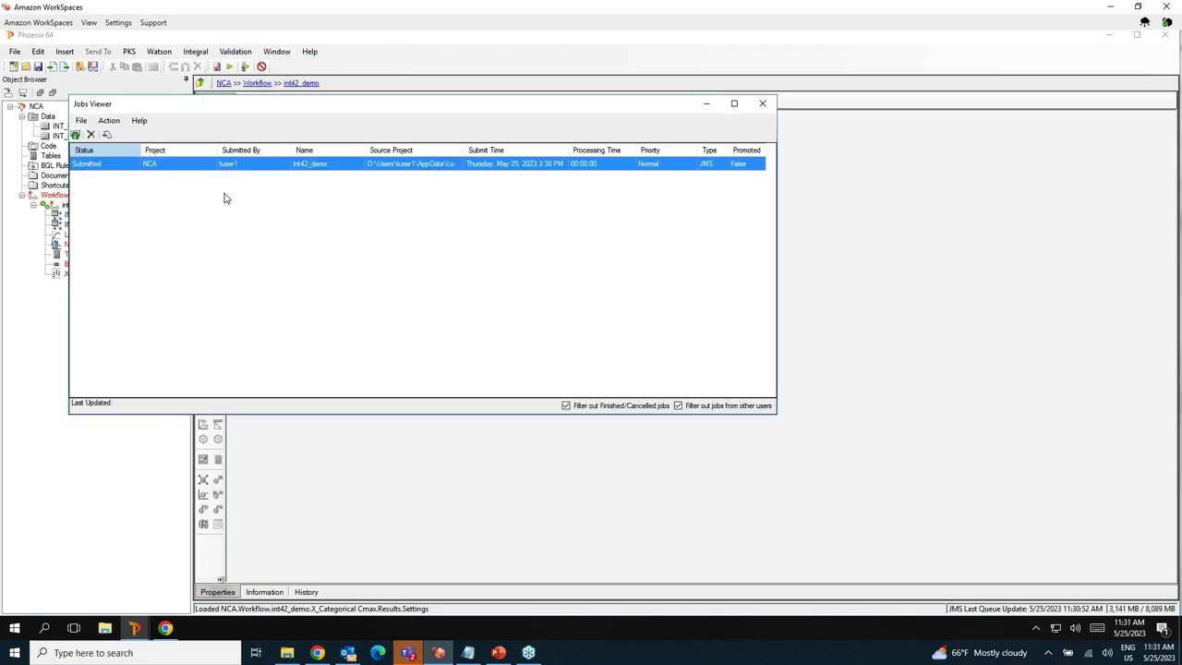
pyautogui.click(707, 104)
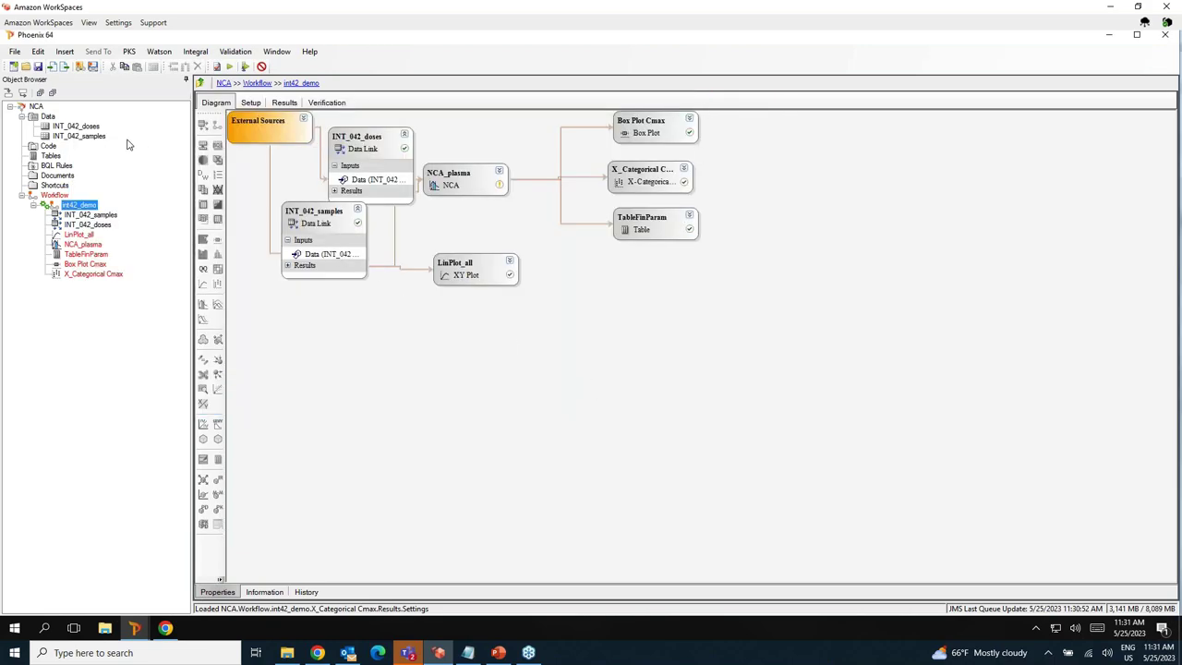
pyautogui.click(78, 136)
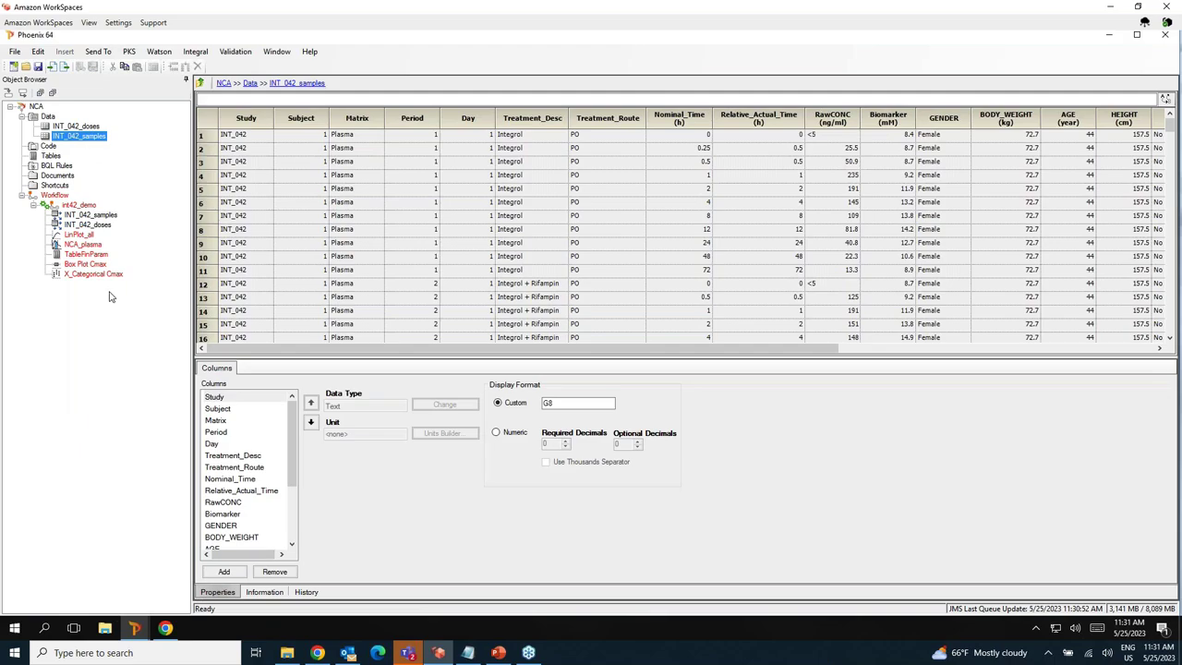
# Create a new XY plot from INT_042_samples under the Workflow.
pyautogui.rightClick(83, 139)
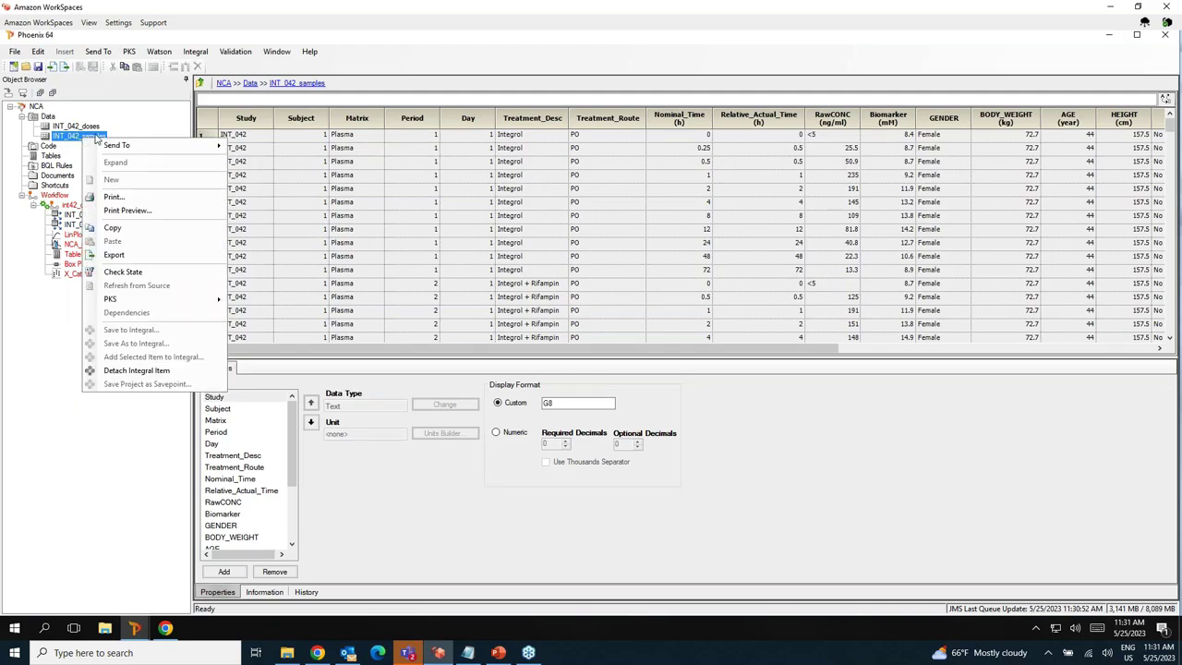
pyautogui.moveTo(134, 150)
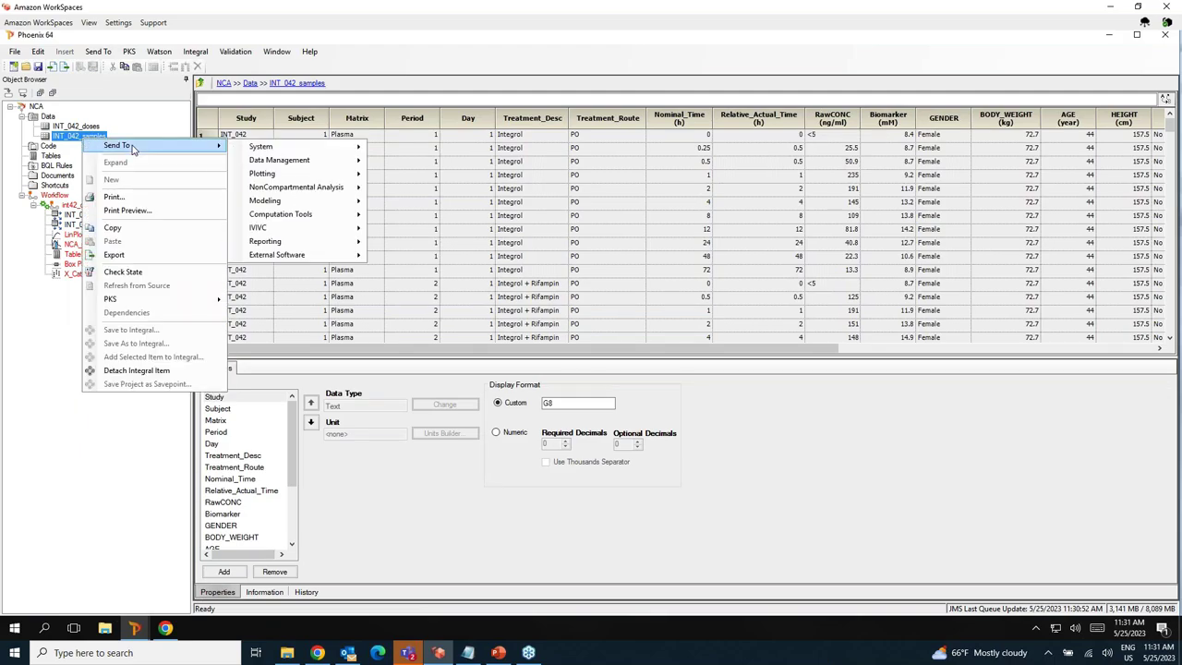
pyautogui.moveTo(267, 180)
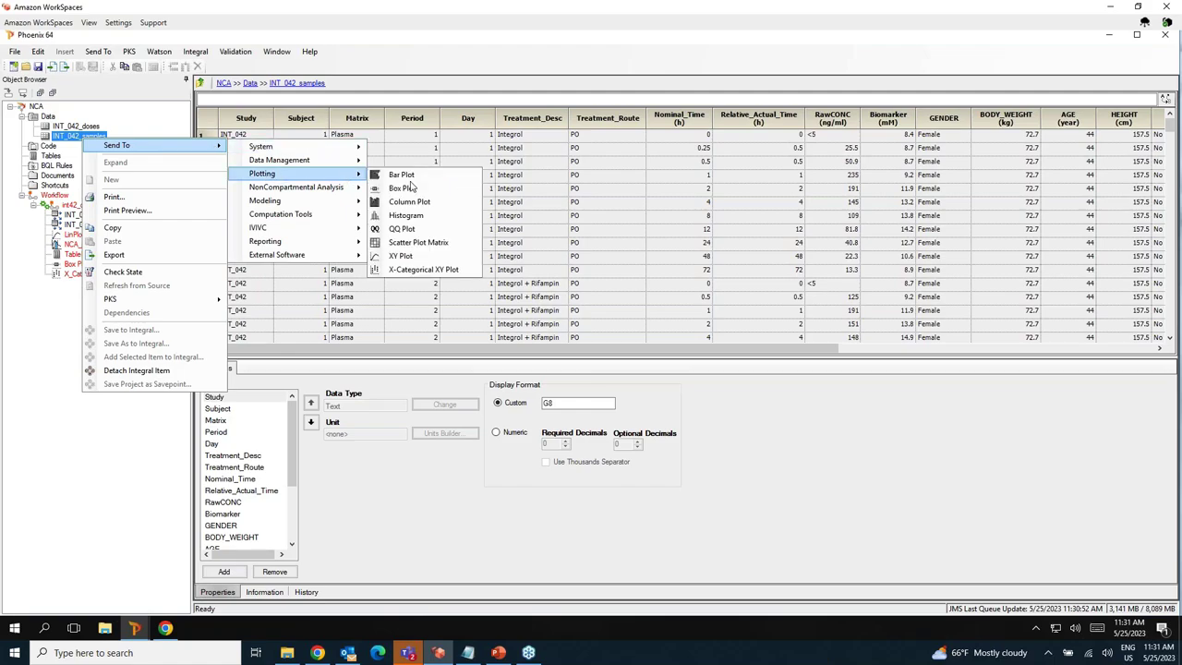
pyautogui.click(407, 256)
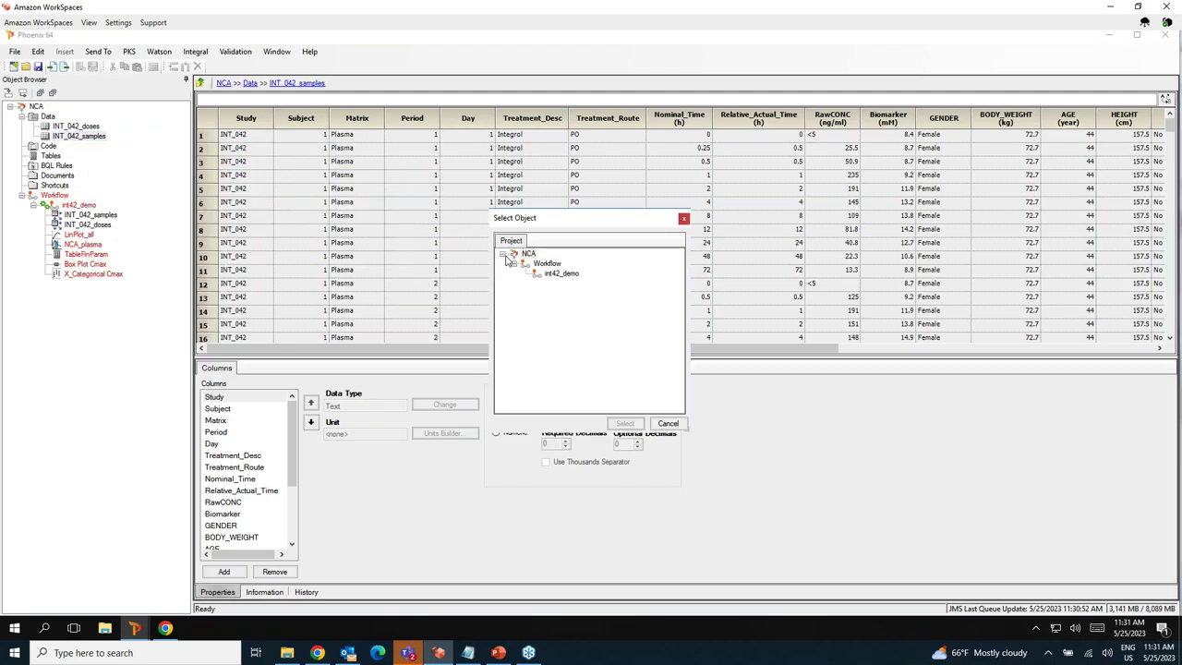
pyautogui.click(546, 264)
pyautogui.click(609, 425)
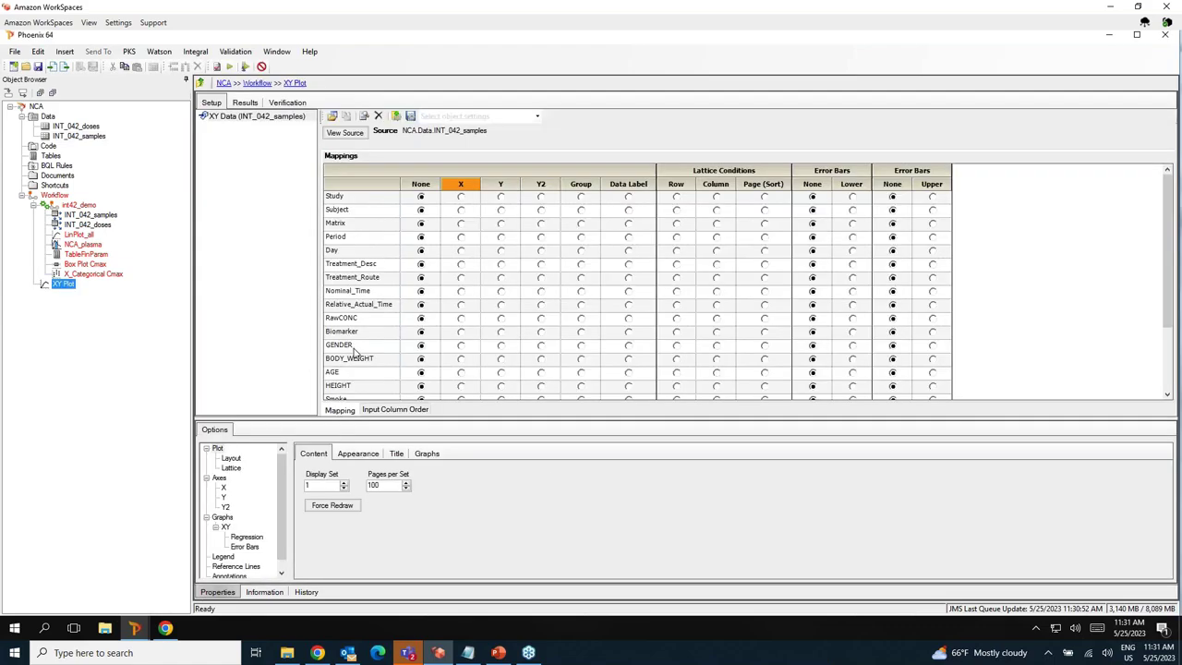
# Map Subject as group, Relative_Actual_Time as X, RawCONC as Y, Treatment_Desc as lattice columns, and use a logarithmic Y axis.
pyautogui.click(581, 211)
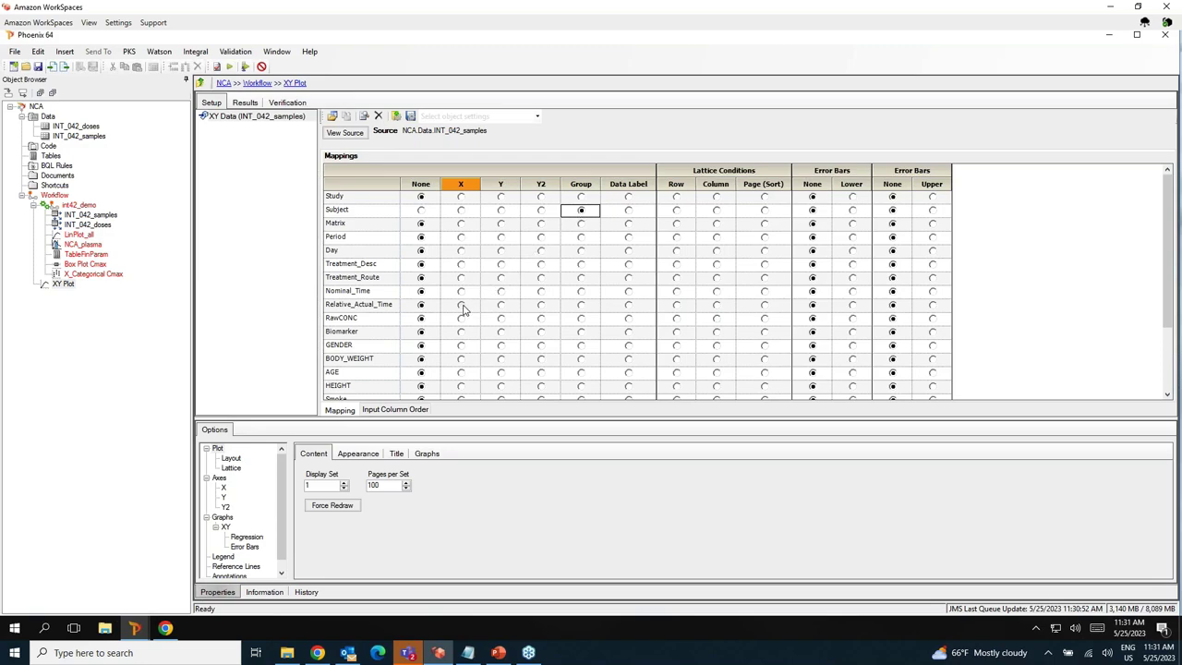
pyautogui.click(460, 306)
pyautogui.click(500, 318)
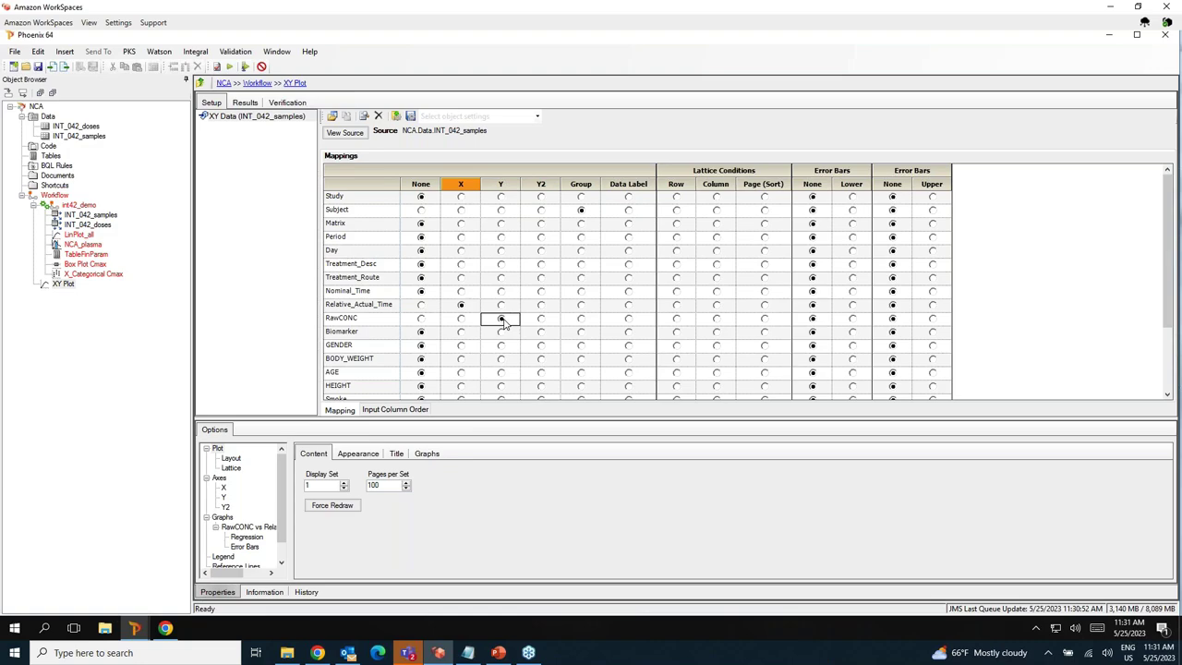
pyautogui.click(716, 266)
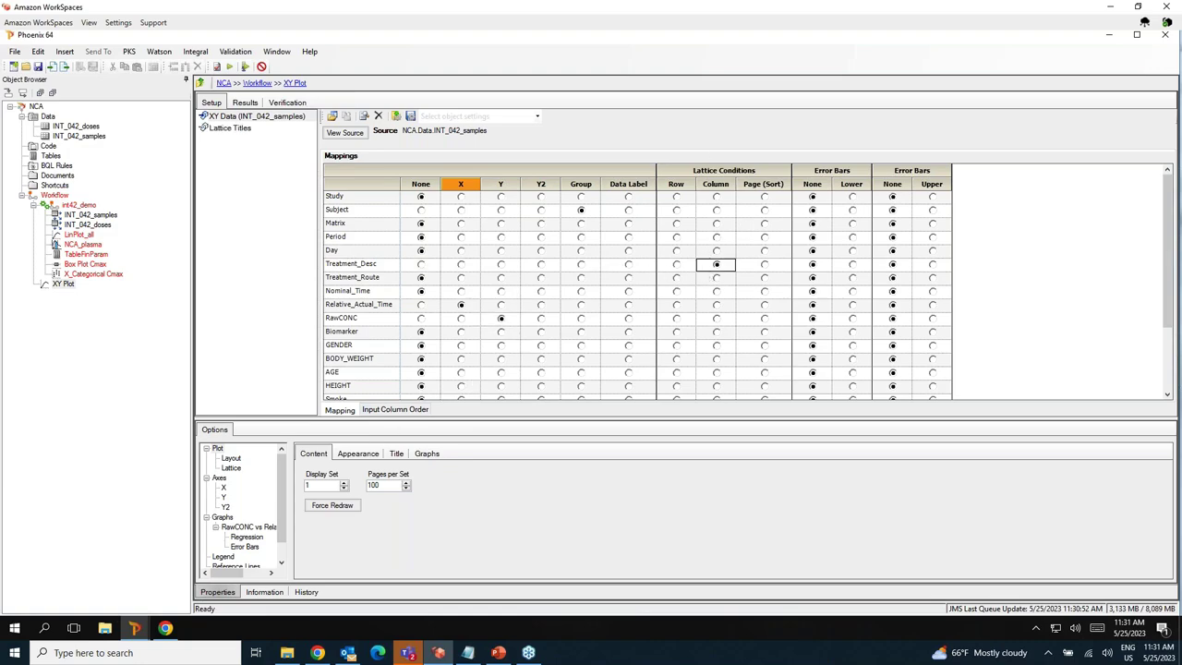
pyautogui.click(224, 505)
pyautogui.click(224, 497)
pyautogui.click(304, 494)
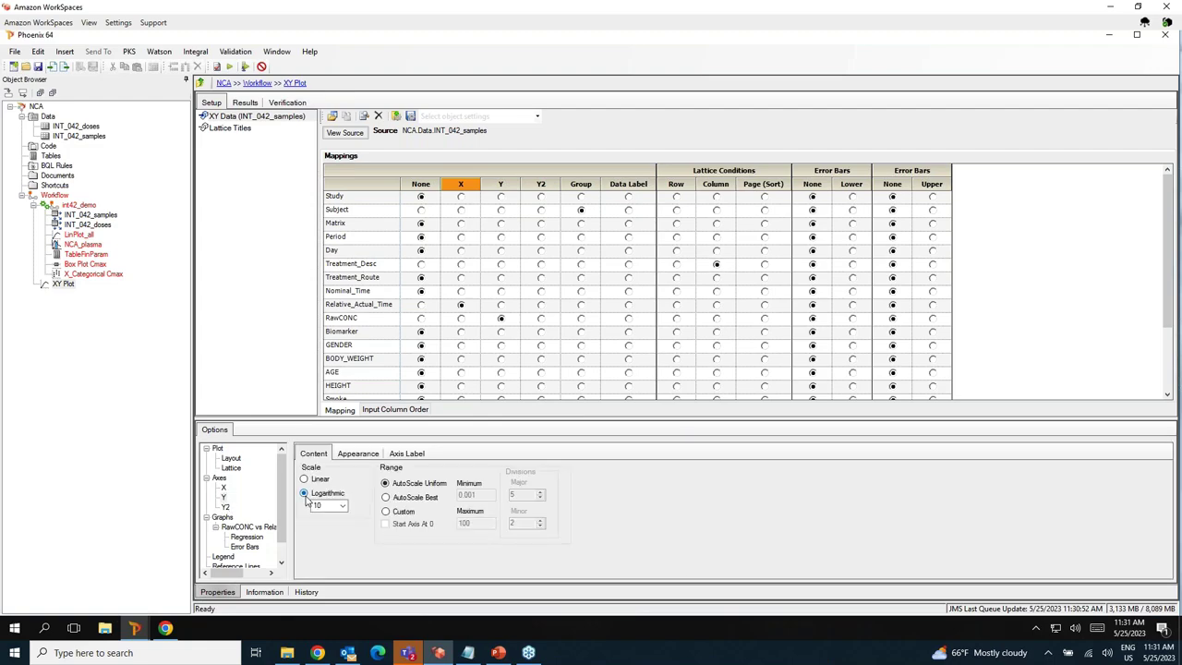
# Run the plot and fit the image to the screen.
pyautogui.click(230, 68)
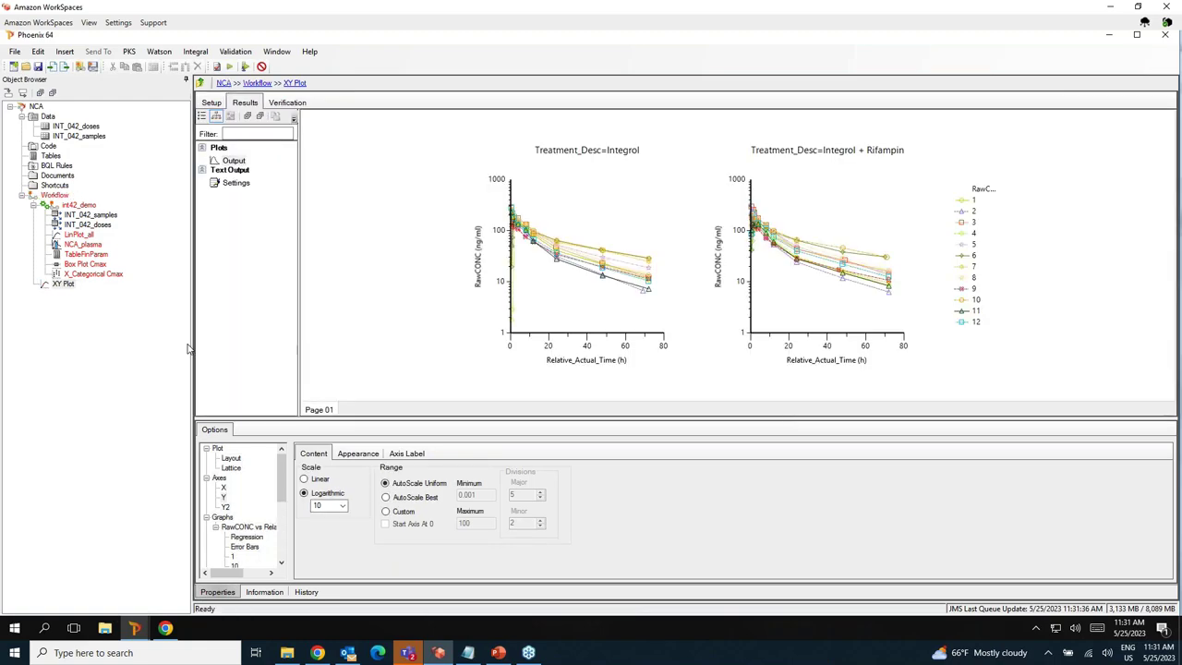
pyautogui.click(232, 459)
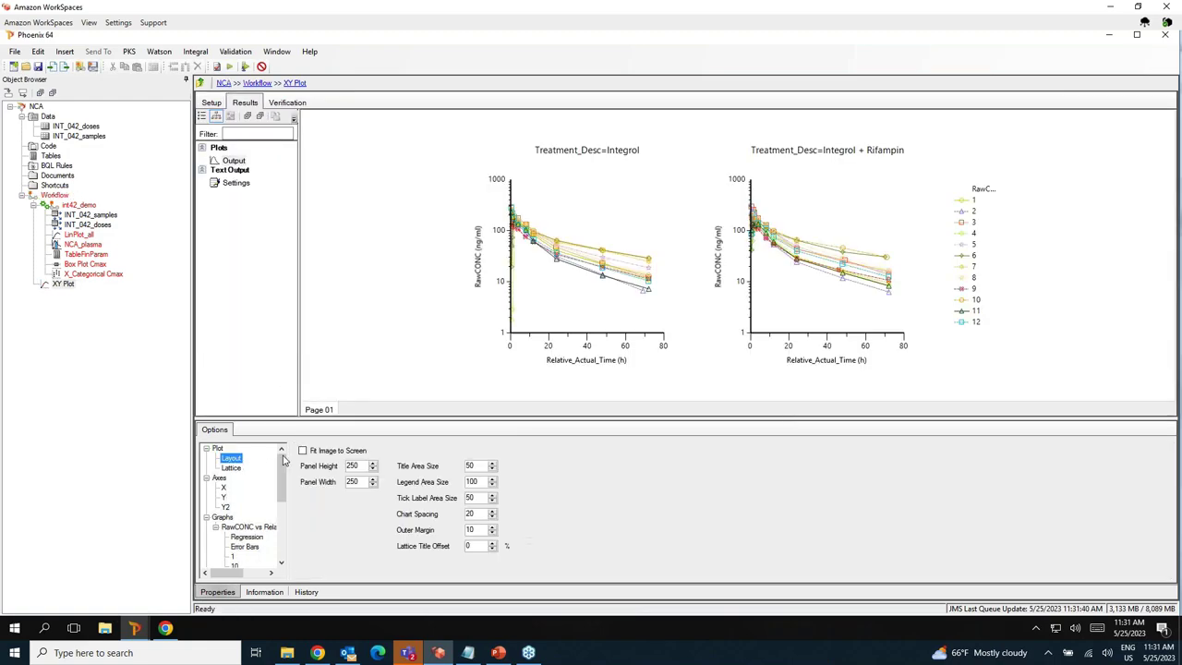
pyautogui.click(303, 451)
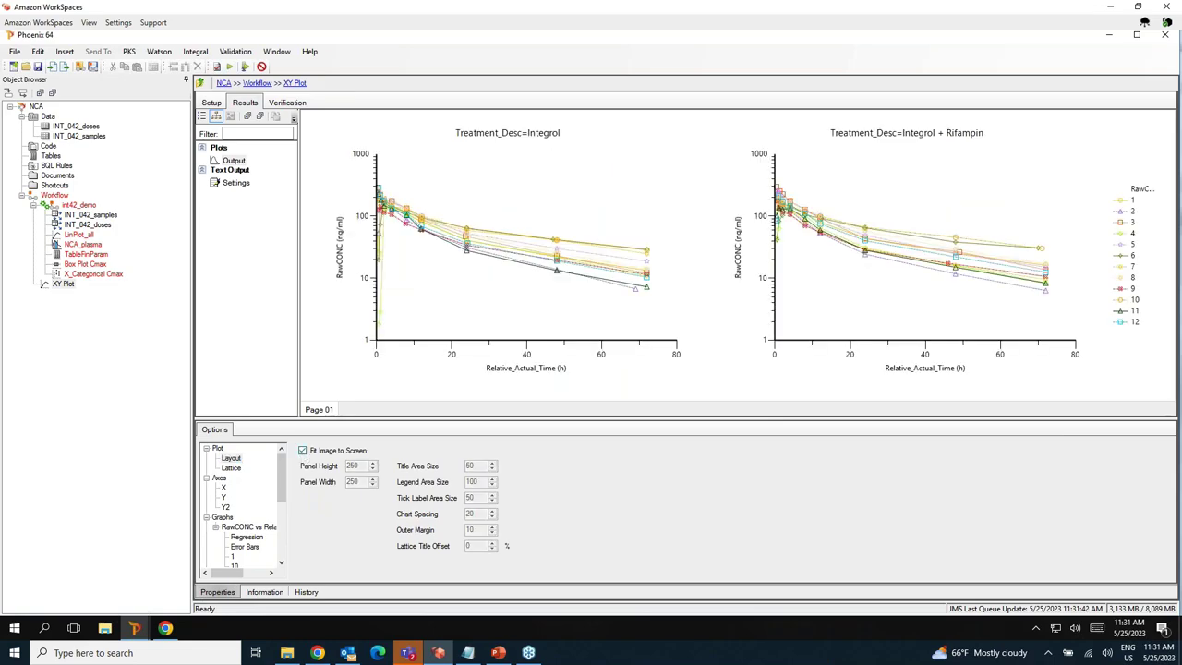
# Rename the plot to 'Log Conc Plot All Subjects by Treatment'.
pyautogui.click(67, 285)
pyautogui.click(72, 289)
pyautogui.write('Log Conc Plot All Su')
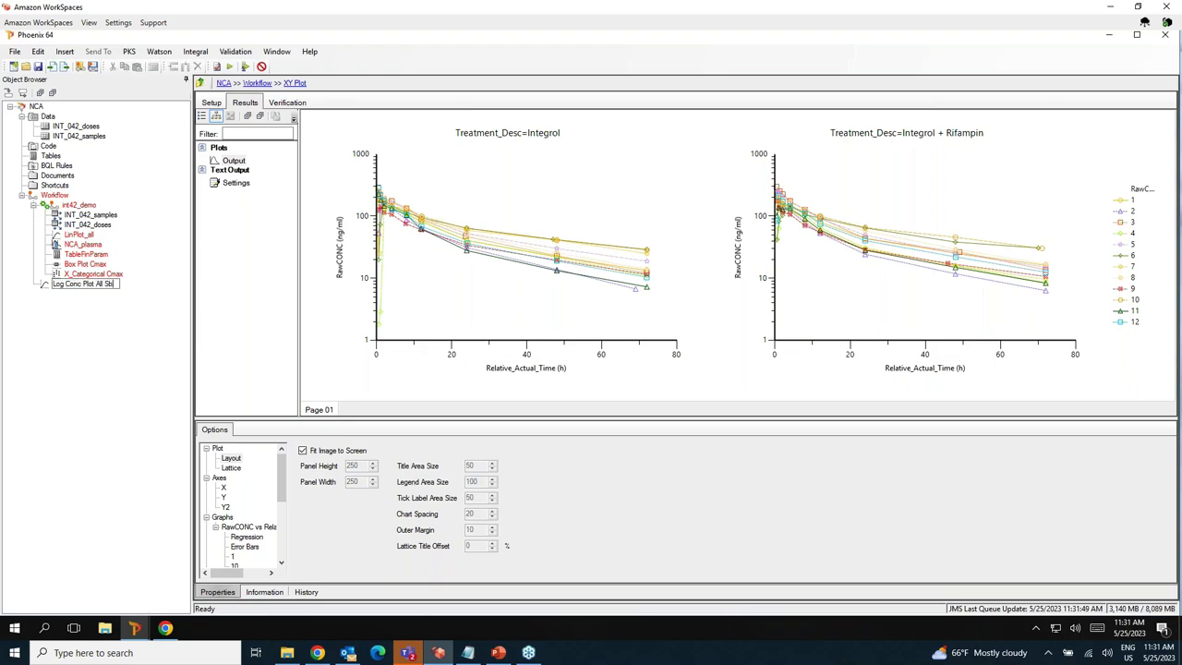
pyautogui.write('bjects by Treatment')
pyautogui.press('Return')
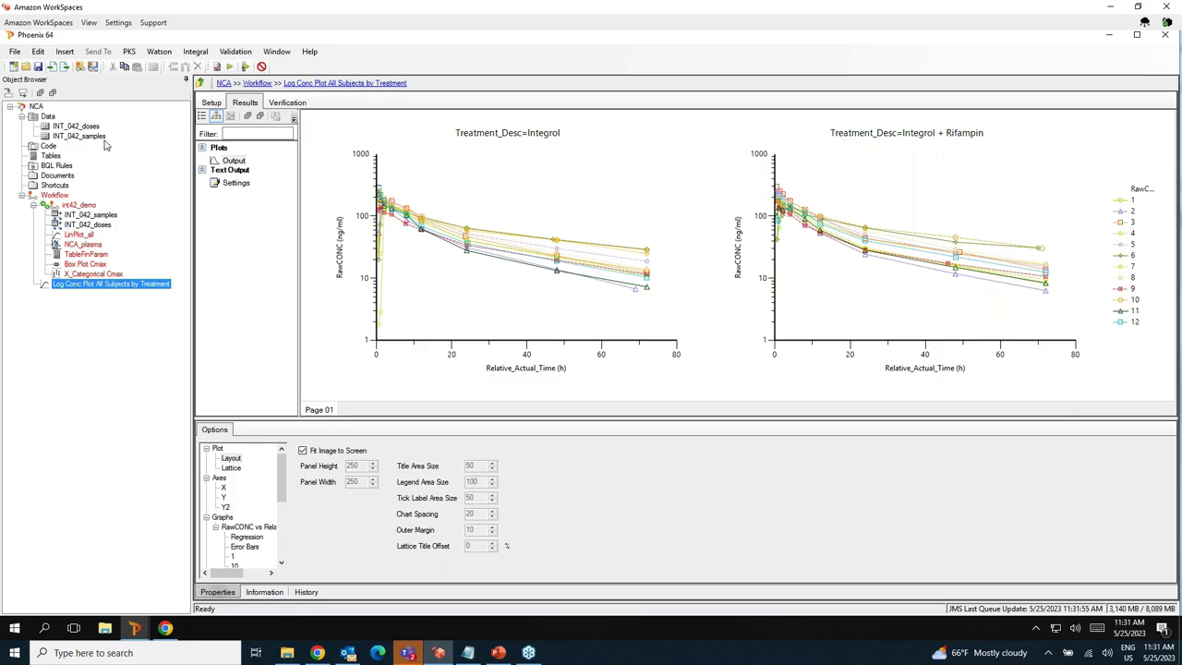
pyautogui.click(91, 138)
# Create a new summary table from INT_042_samples under the Workflow.
pyautogui.rightClick(90, 138)
pyautogui.rightClick(88, 141)
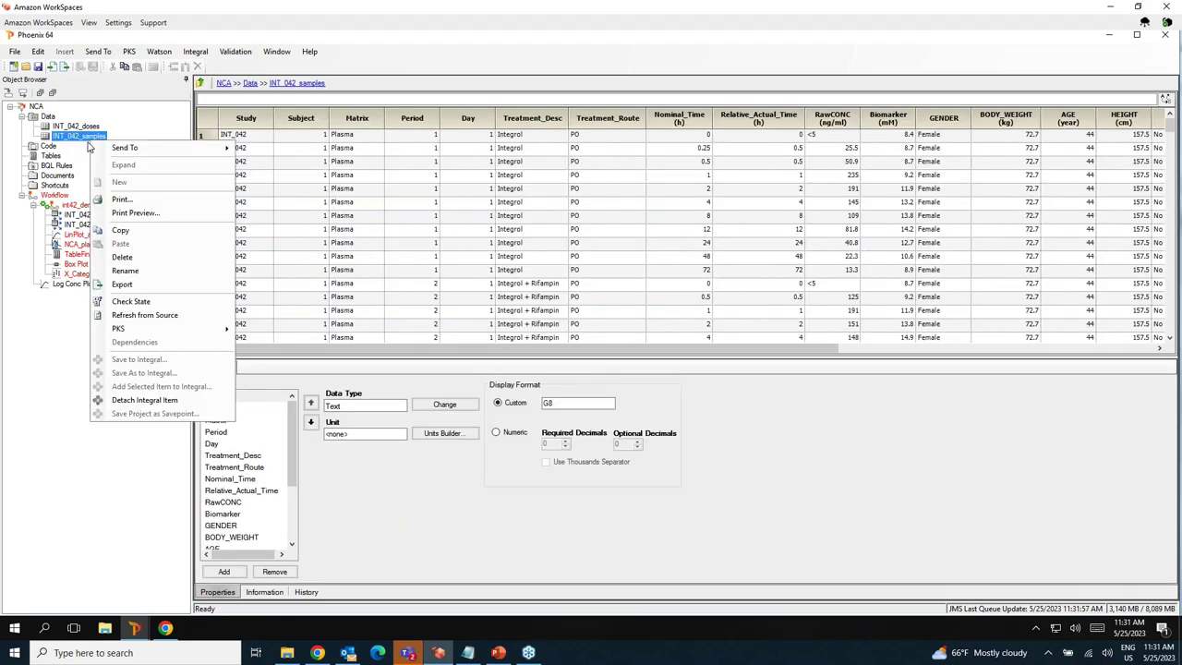
pyautogui.moveTo(118, 152)
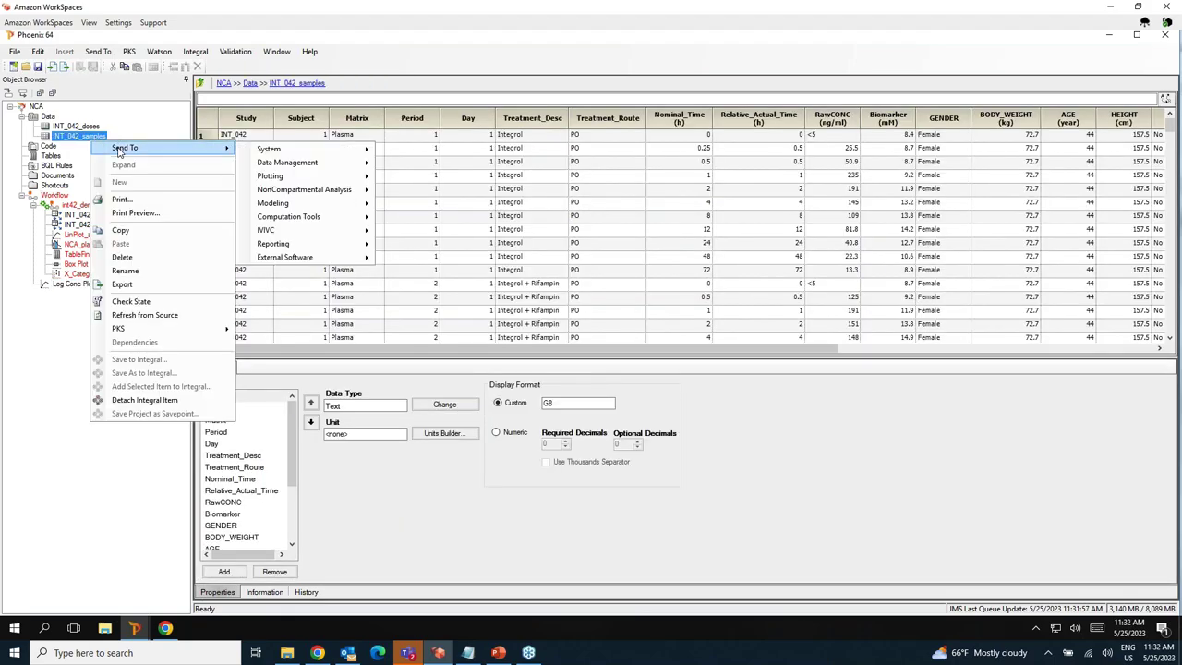
pyautogui.moveTo(286, 248)
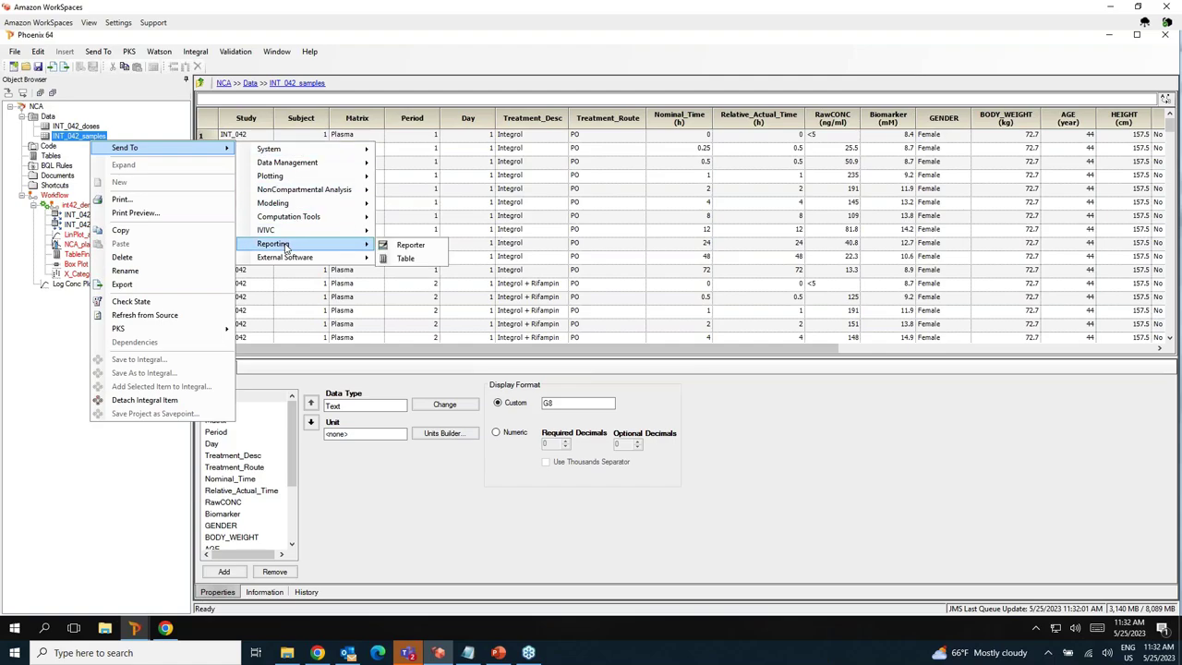
pyautogui.click(405, 259)
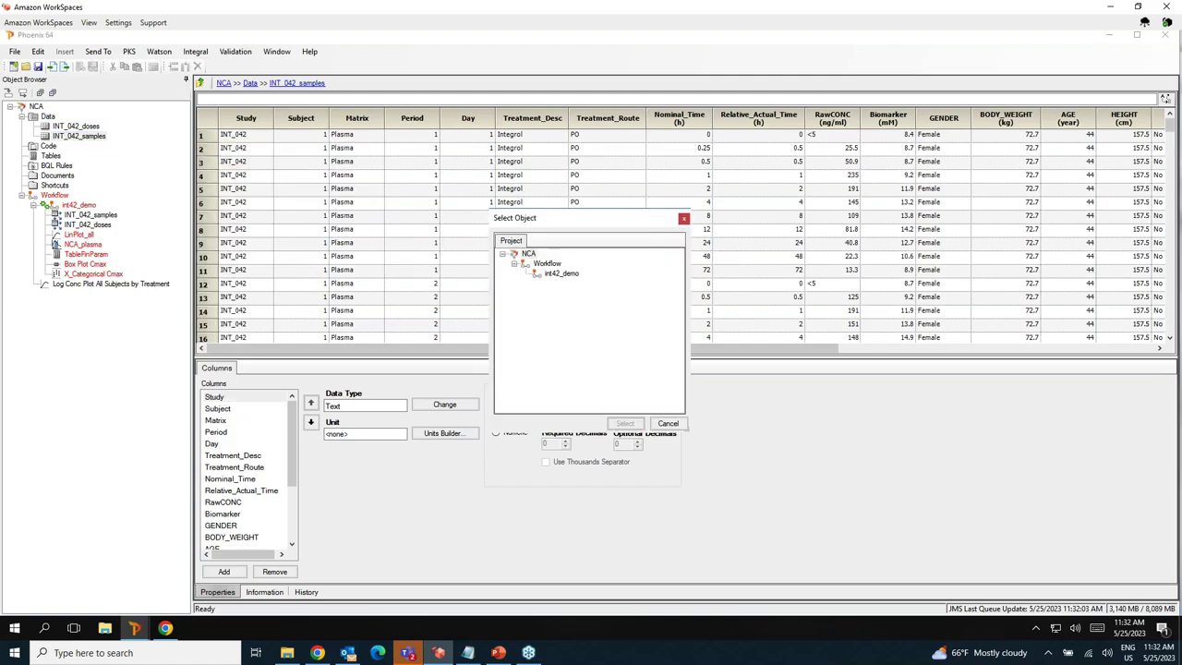
pyautogui.click(560, 274)
pyautogui.click(546, 263)
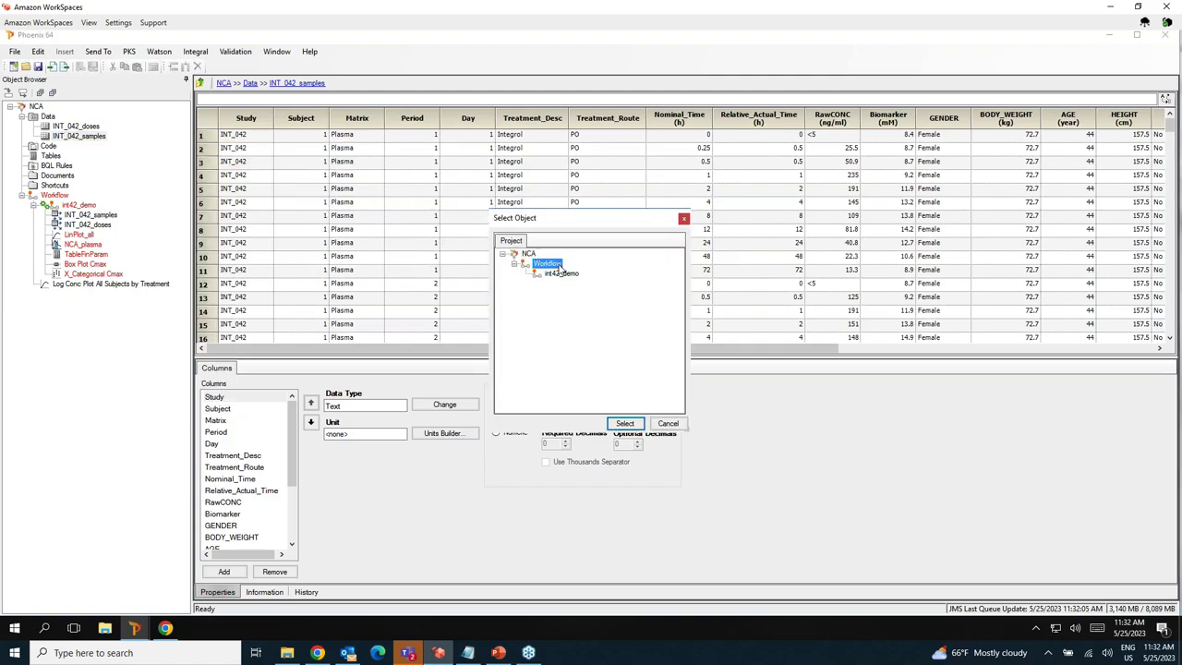
pyautogui.click(625, 424)
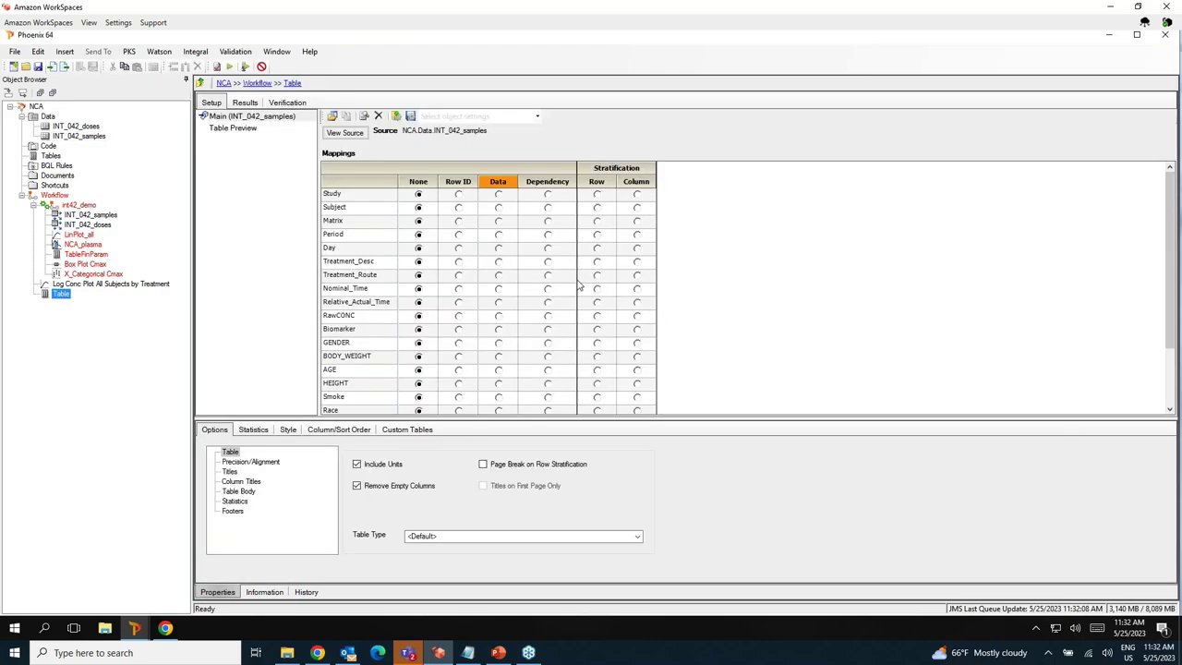
# Tabulate RawCONC by Subject, with rows stratified by Treatment_Desc and columns by Nominal_Time, and run it.
pyautogui.click(458, 208)
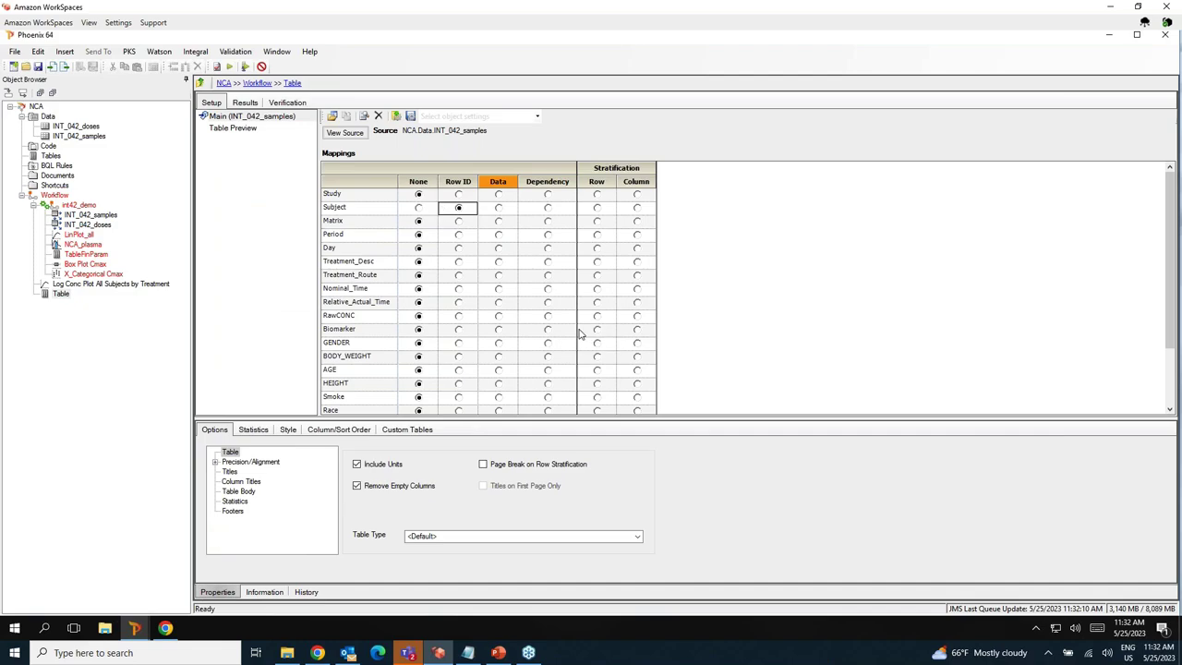
pyautogui.click(499, 318)
pyautogui.click(596, 264)
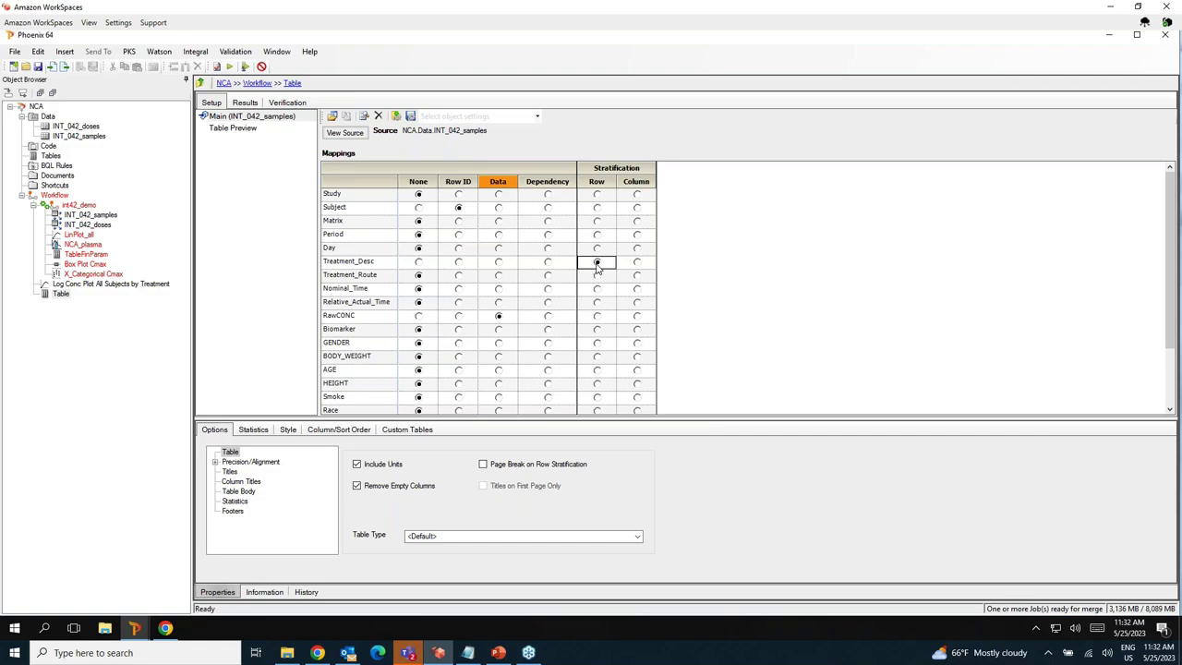
pyautogui.click(635, 290)
pyautogui.click(229, 66)
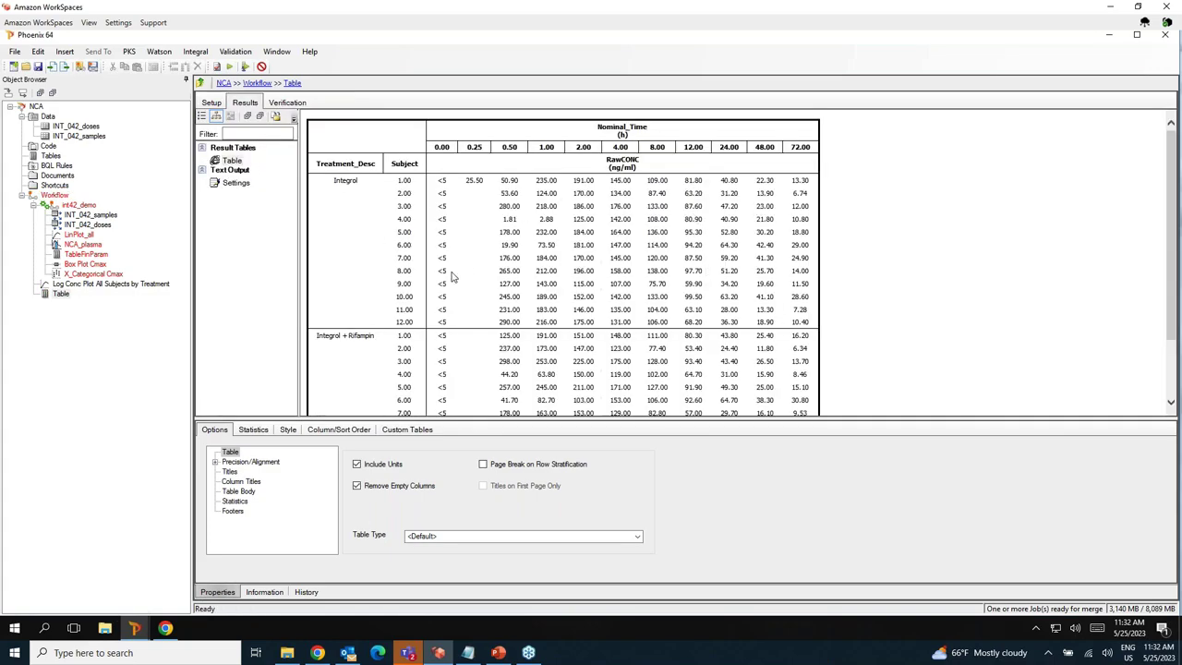
# Put each treatment on a new page and rerun the table.
pyautogui.scroll(-3, 453, 277)
pyautogui.scroll(3, 453, 277)
pyautogui.click(483, 464)
pyautogui.click(229, 67)
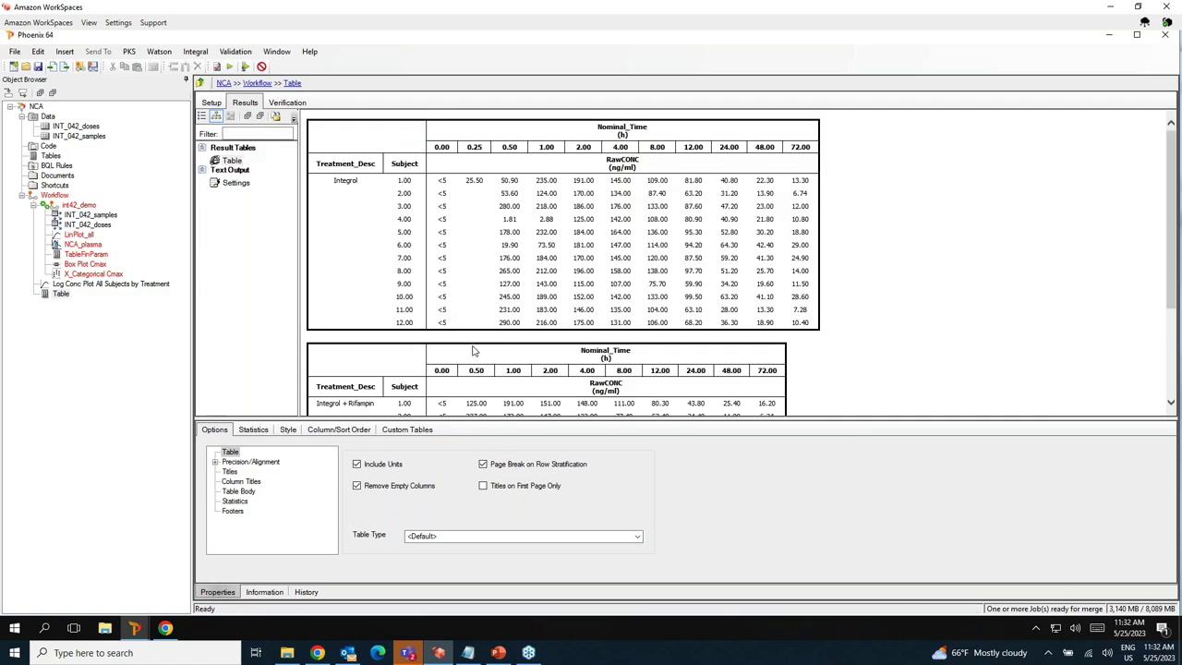
# Rename the table to 'Raw Conc Table All Subjects'.
pyautogui.click(62, 294)
pyautogui.click(70, 298)
pyautogui.write('Raw Conc Table All Subjects')
pyautogui.press('Return')
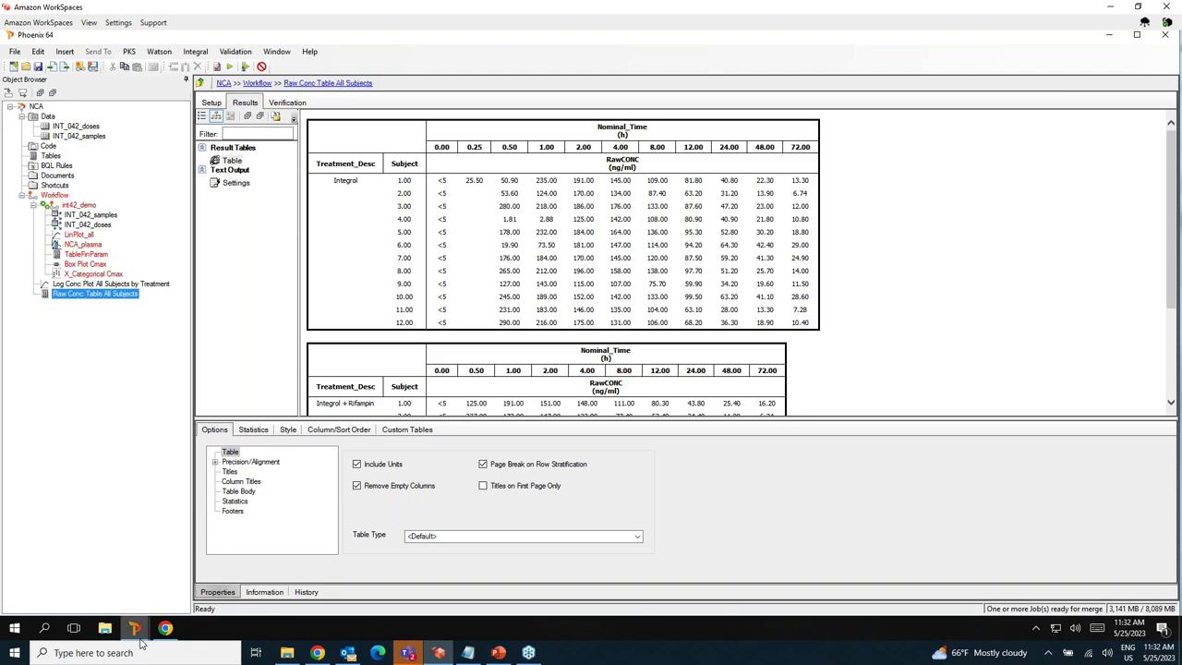
# Merge the queued remote job results from the Jobs Viewer and save the NCA project.
pyautogui.moveTo(141, 644)
pyautogui.click(288, 545)
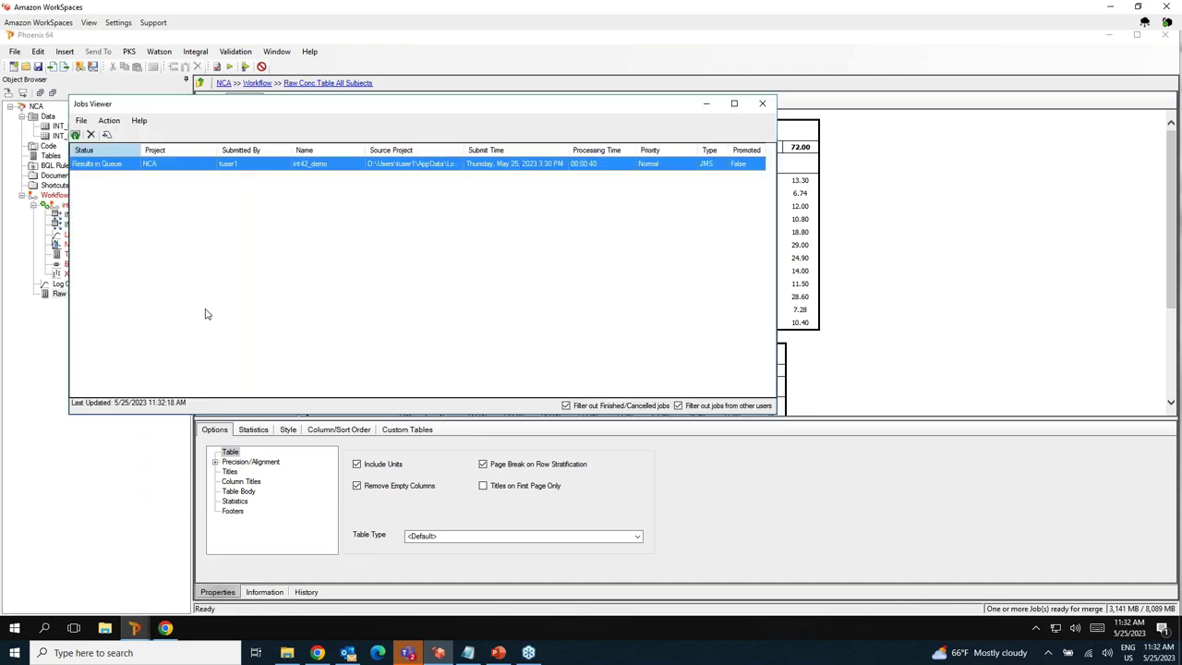
pyautogui.click(109, 121)
pyautogui.click(123, 135)
pyautogui.click(436, 363)
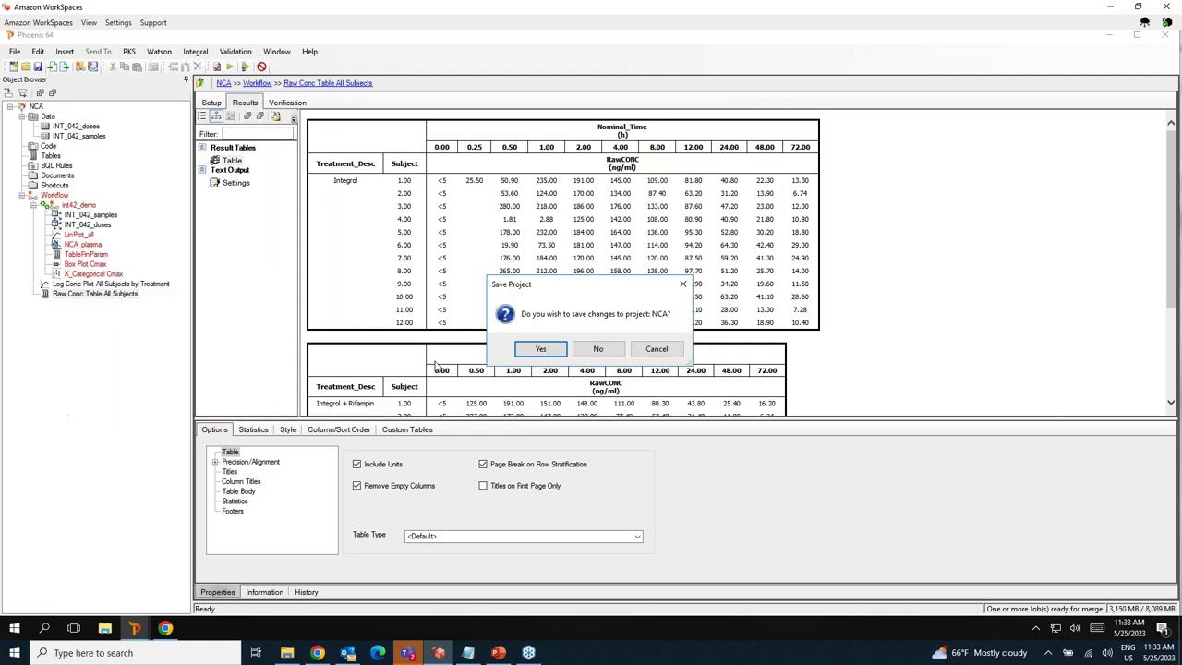
pyautogui.click(541, 349)
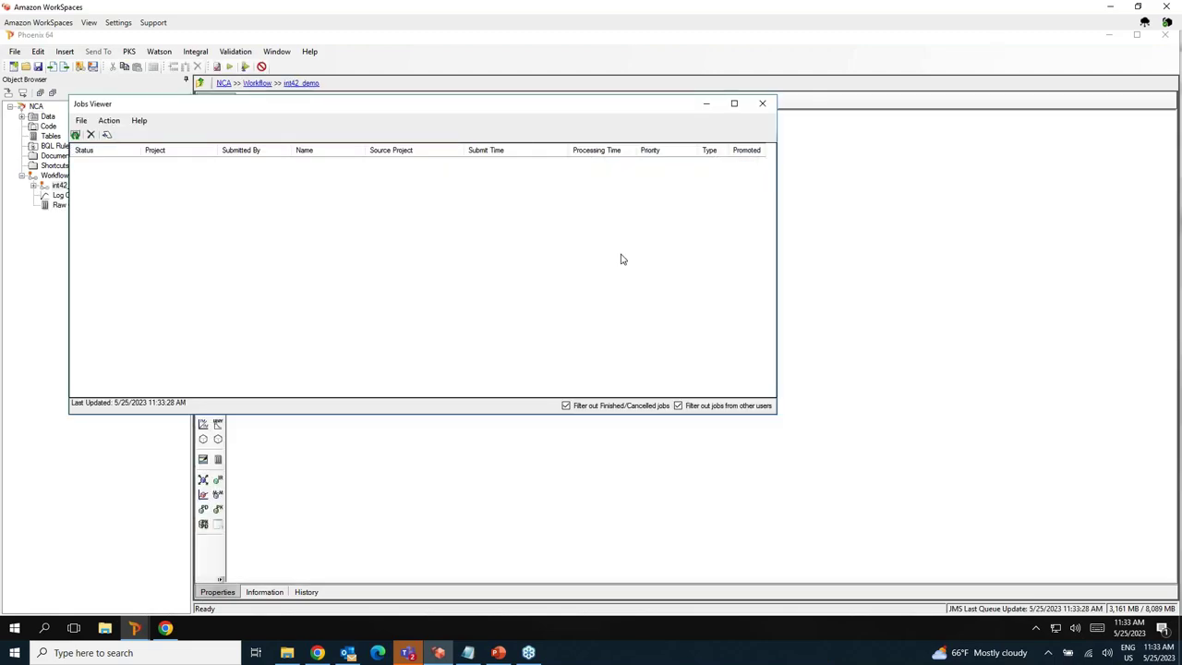
# Close the Jobs Viewer and expand the int42_demo workflow.
pyautogui.click(762, 102)
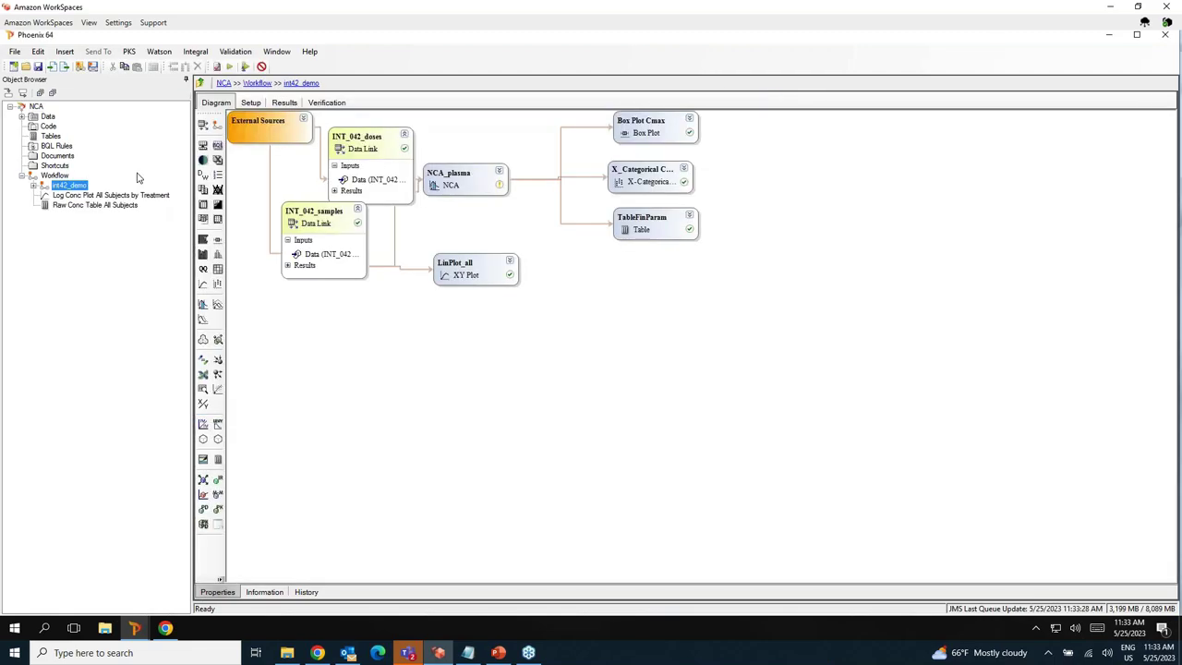
pyautogui.click(33, 186)
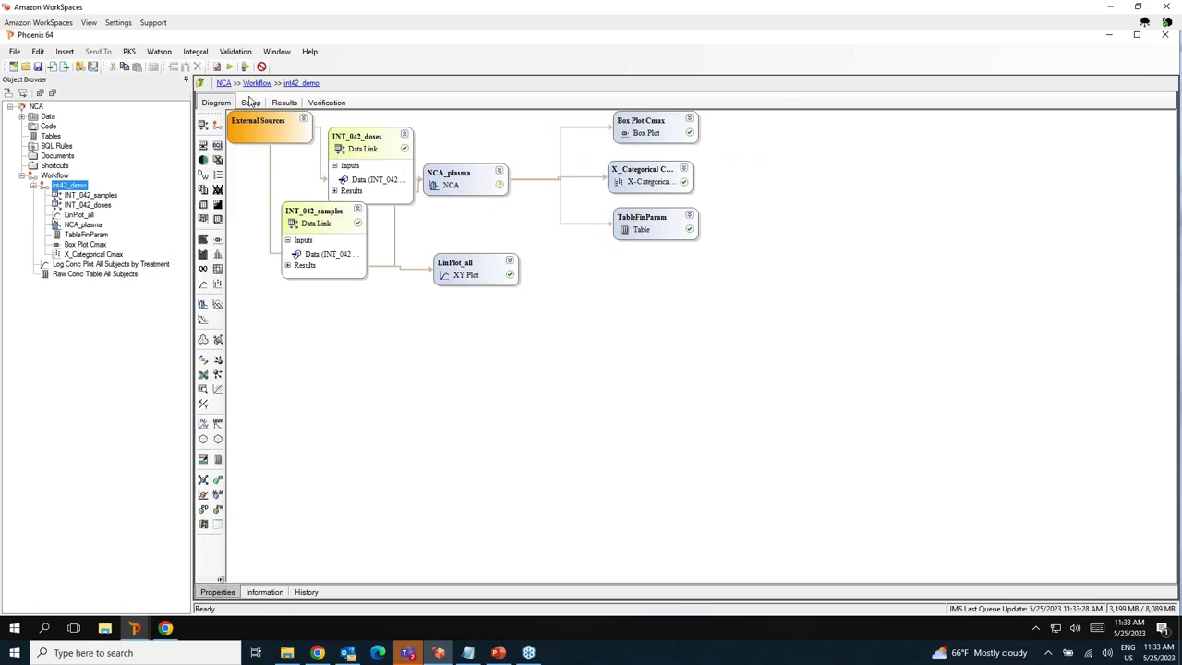
pyautogui.click(195, 52)
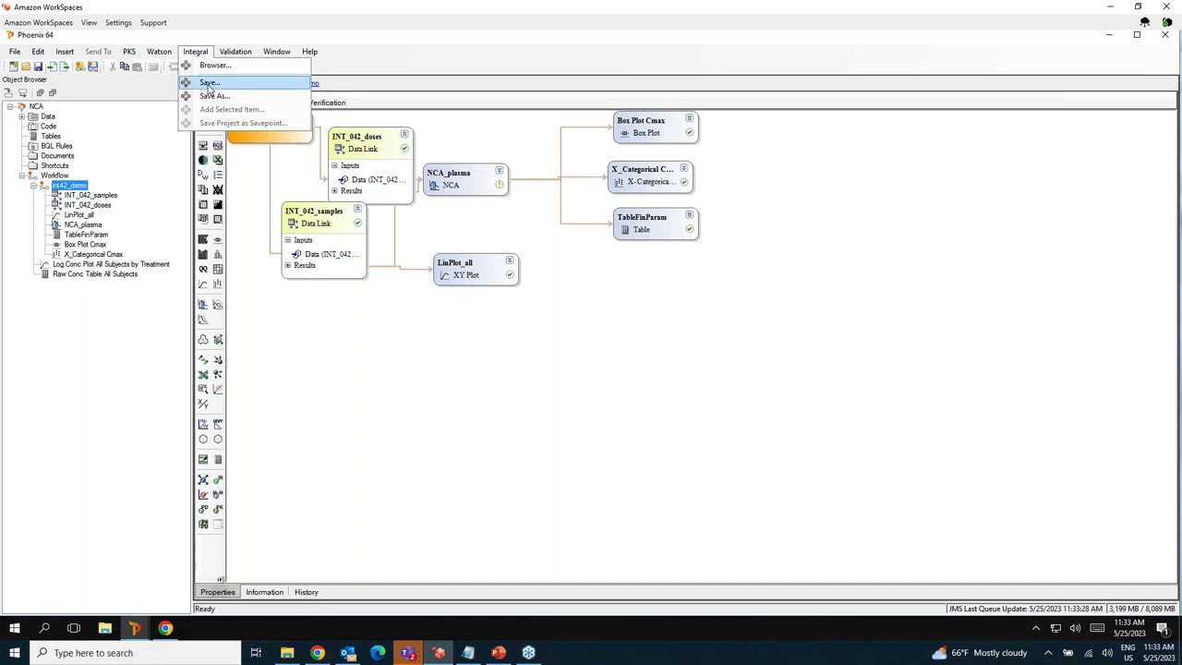
# Save the project to Integral with the reason 're-run workflow and add TFLs'.
pyautogui.click(210, 85)
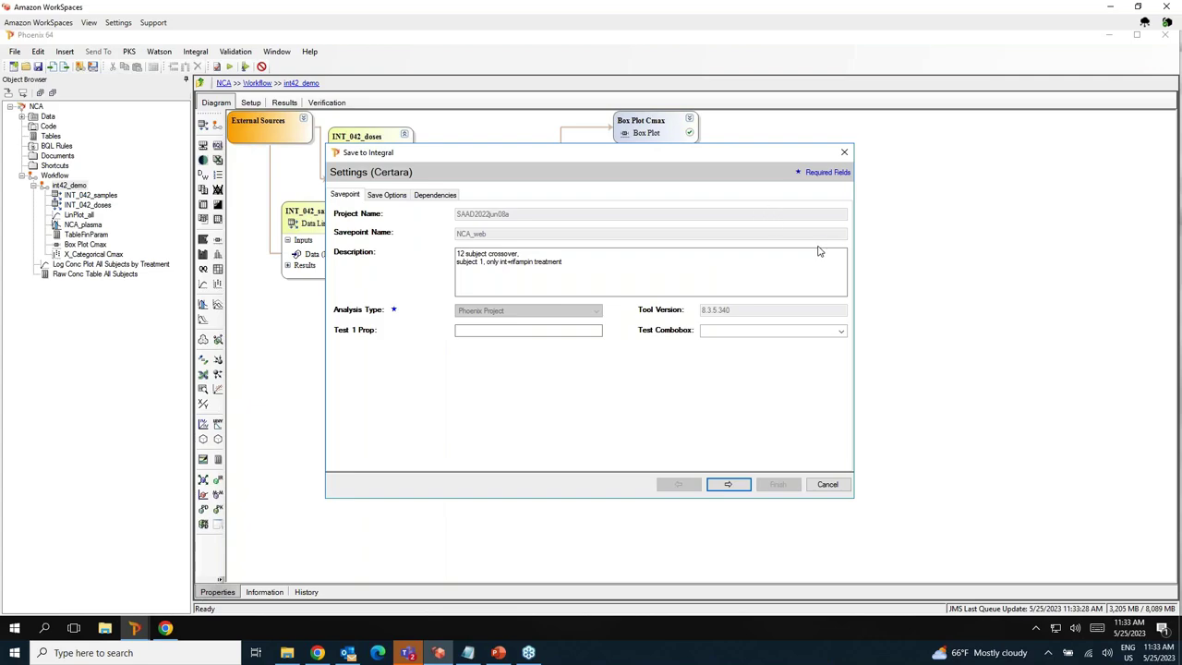
pyautogui.click(728, 485)
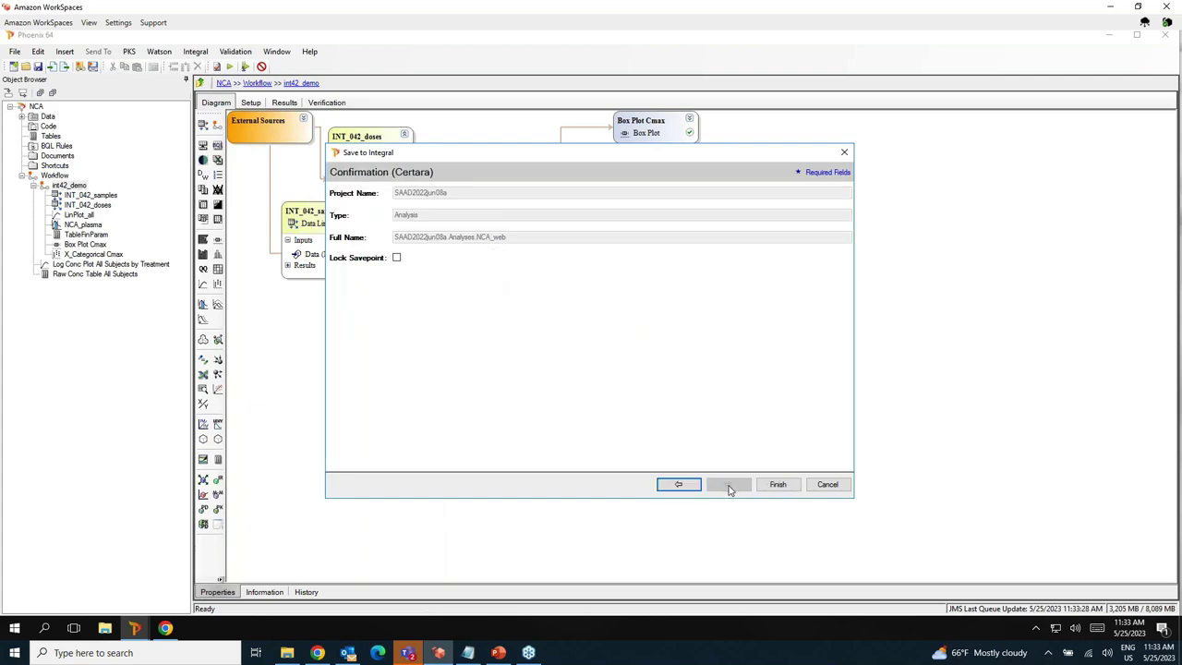
pyautogui.click(775, 485)
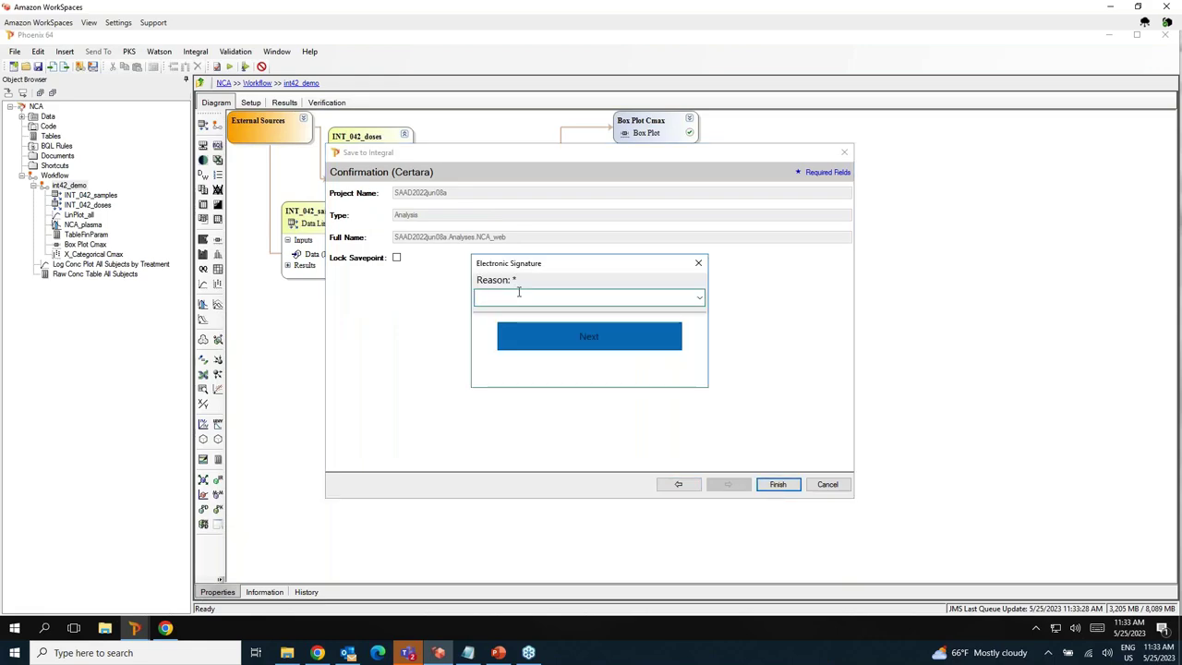
pyautogui.write('re-run workflow and add TFLs')
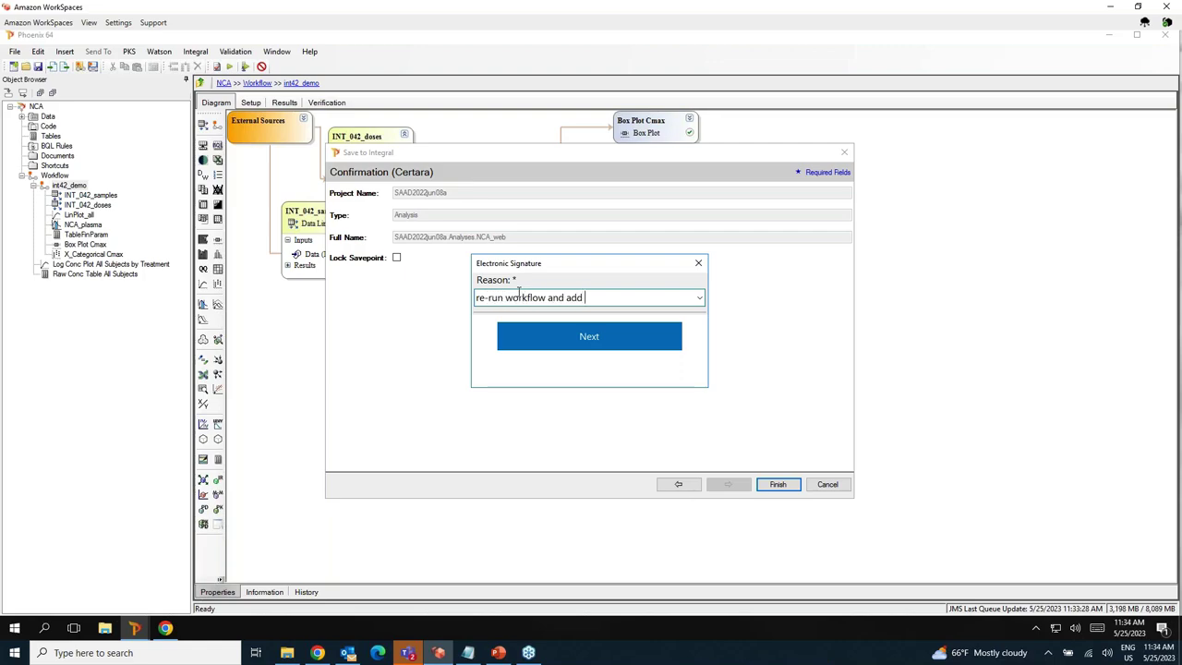
pyautogui.click(586, 335)
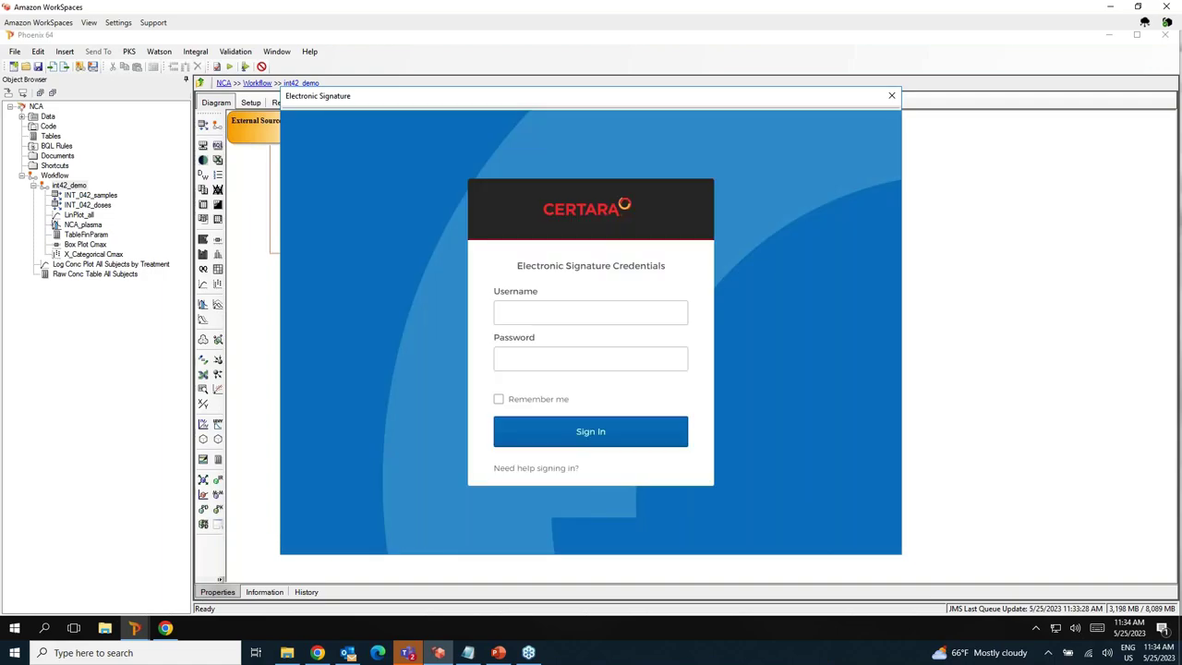
# Sign the save with the signer's e-mail and account password, remembering the credentials.
pyautogui.click(562, 316)
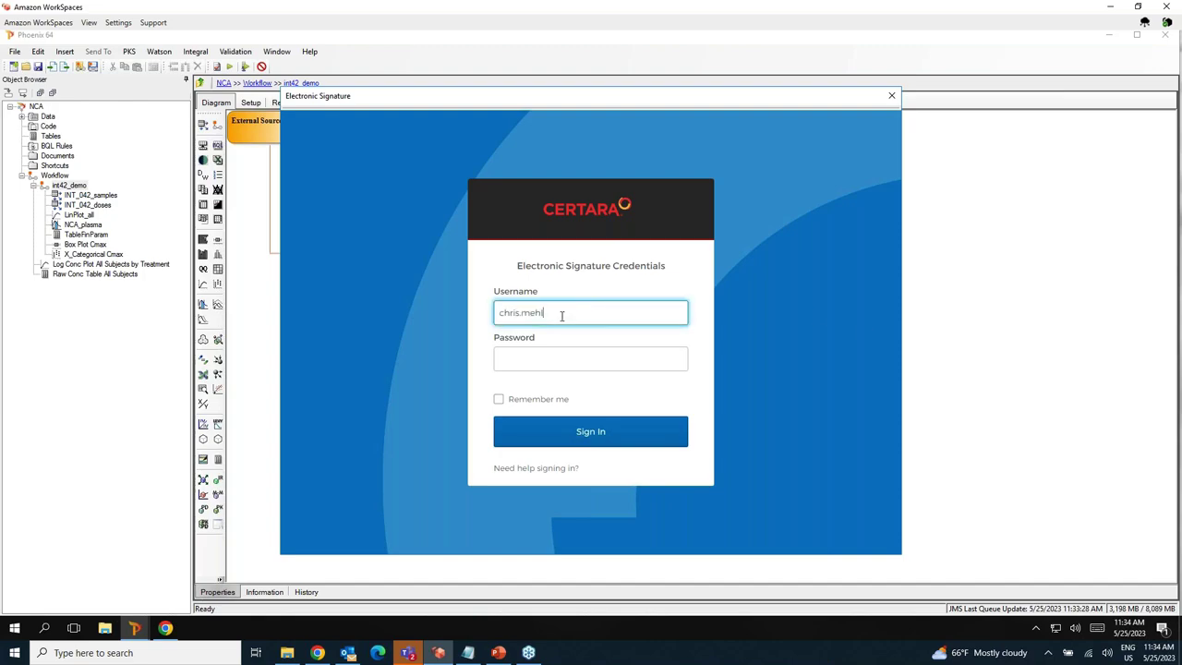
pyautogui.press('Tab')
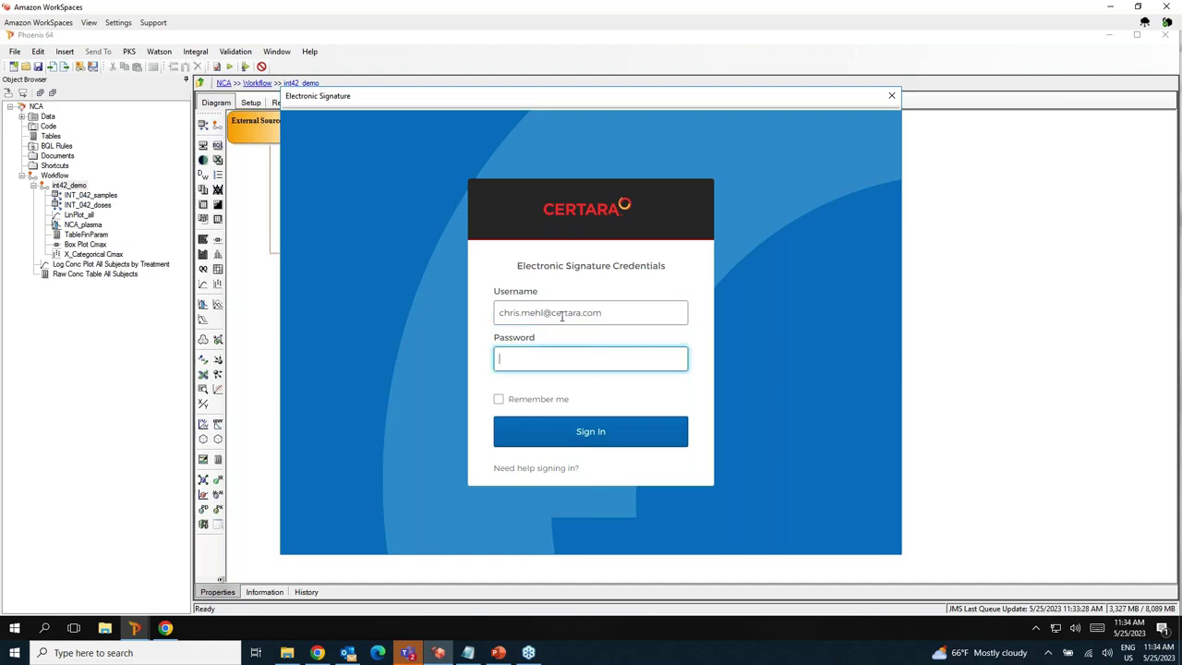
pyautogui.hotkey('ctrl', 'v')
pyautogui.click(498, 399)
pyautogui.click(554, 425)
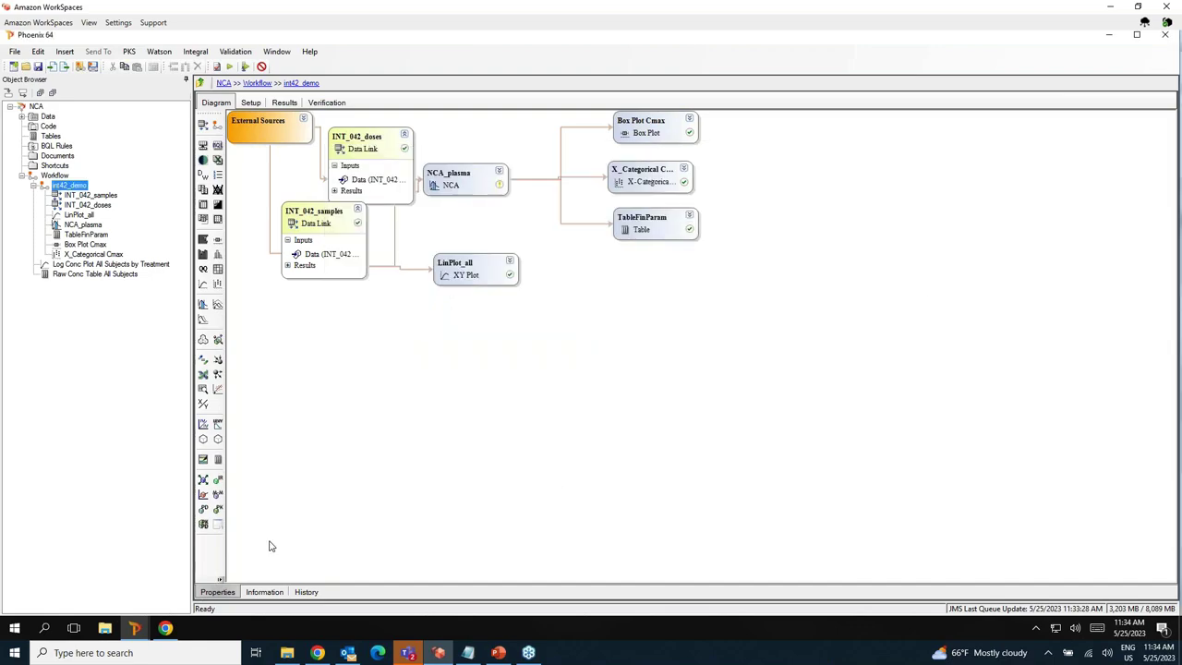
# Sign in to the Integral web dashboard and filter projects by 'saa'.
pyautogui.click(164, 629)
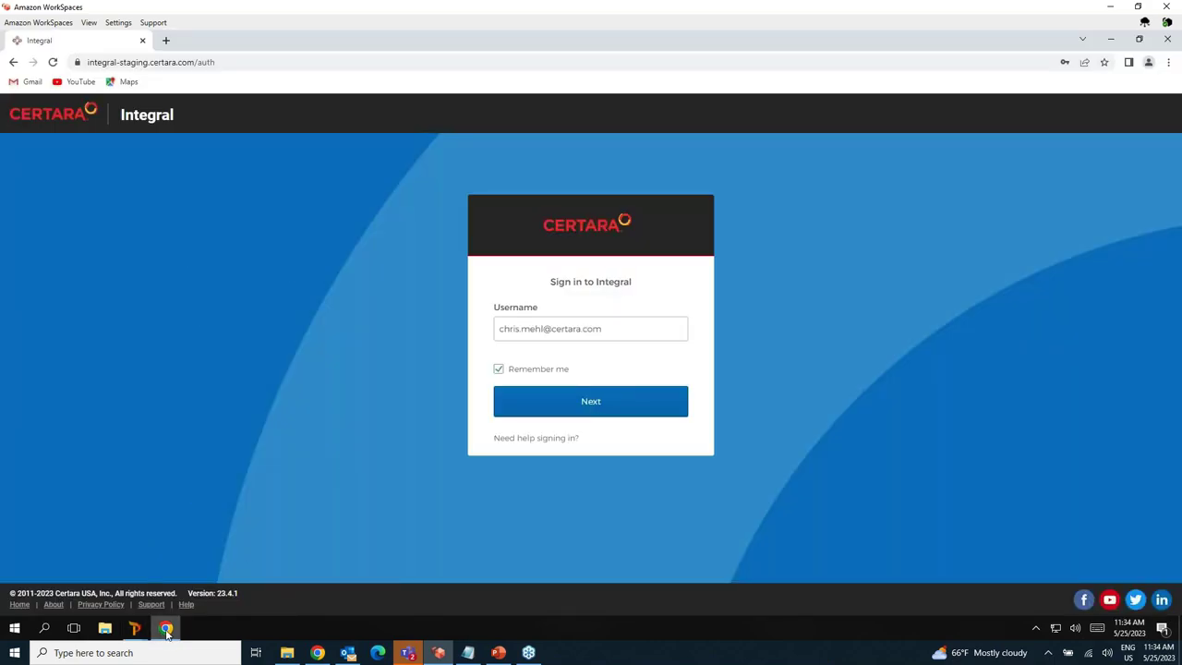
pyautogui.moveTo(166, 631)
pyautogui.click(613, 409)
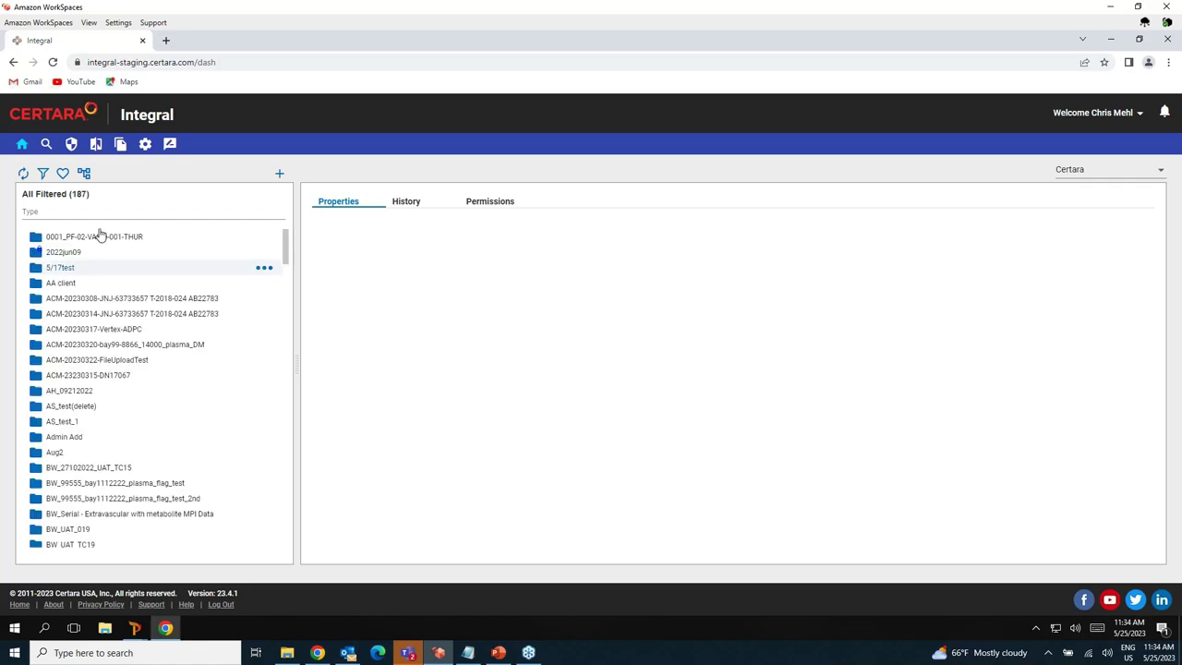
pyautogui.write('saad')
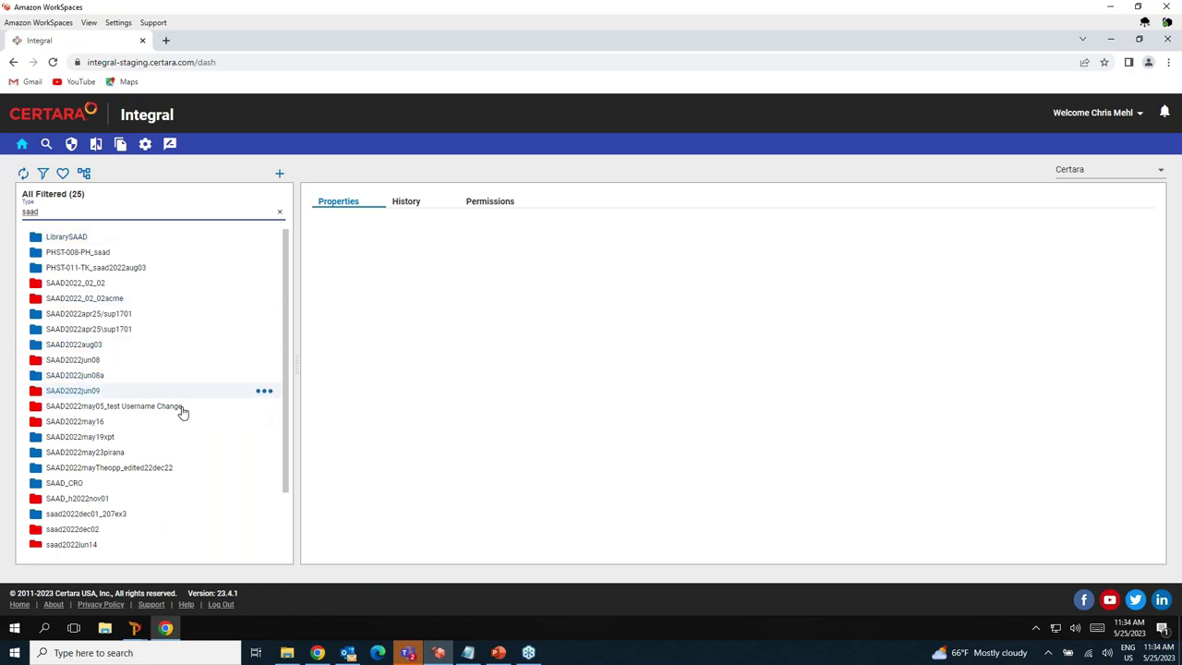
# Open SAAD2022jun08a > Analyses > NCA_web > NCA.phxproj and view its revision history.
pyautogui.click(103, 378)
pyautogui.click(81, 395)
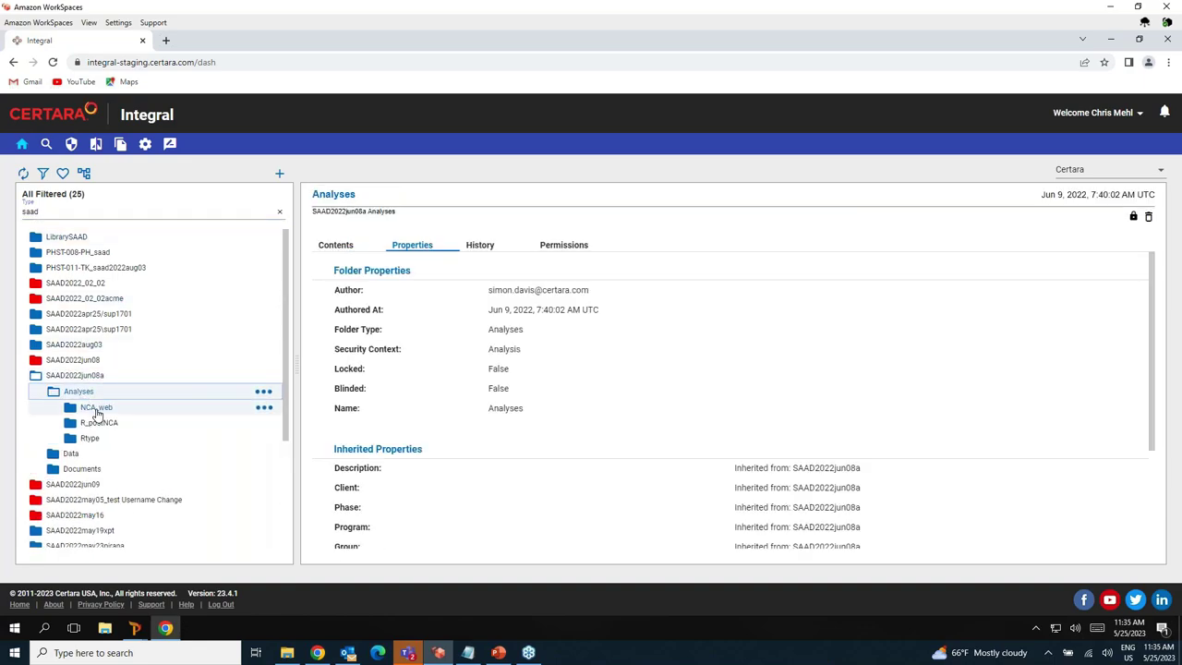
pyautogui.click(94, 408)
pyautogui.click(129, 424)
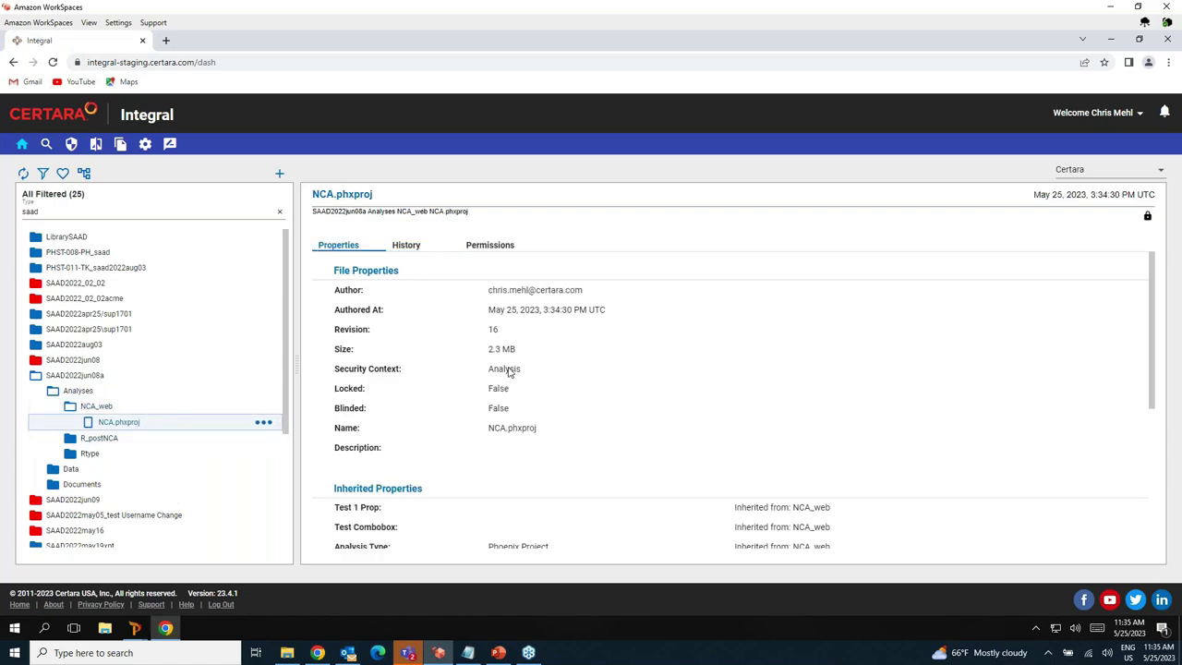
pyautogui.scroll(-2, 808, 379)
pyautogui.scroll(2, 808, 378)
pyautogui.click(404, 246)
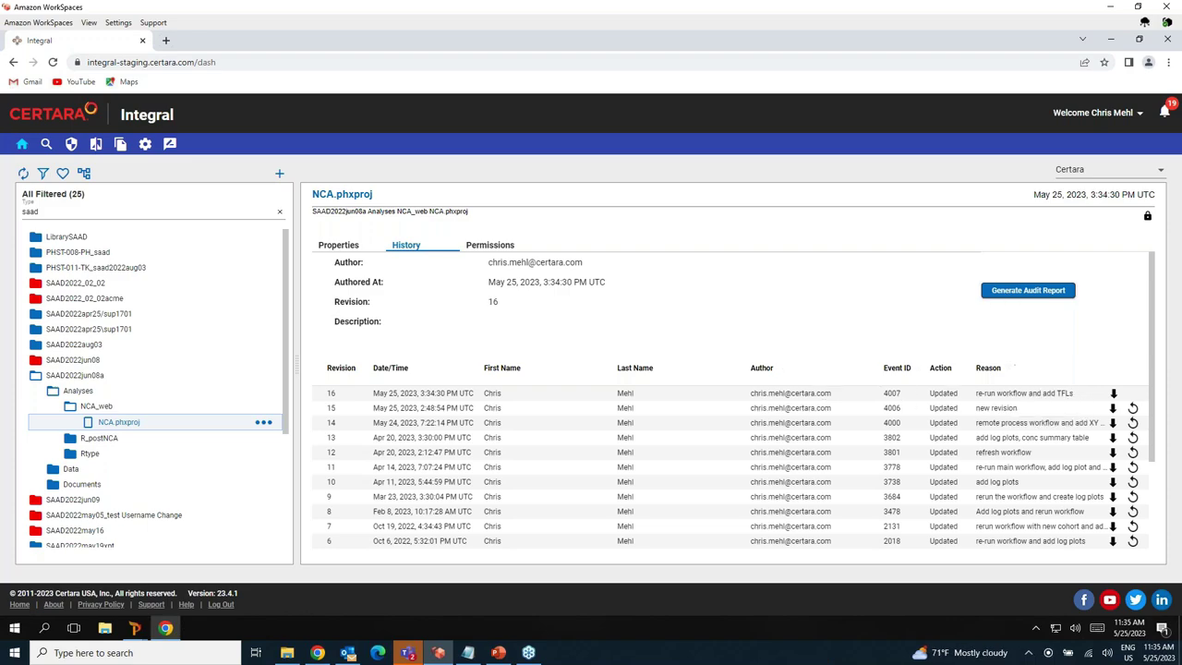
# Generate an audit report with file diffs for NCA.phxproj and open its Summary PDF.
pyautogui.click(1009, 290)
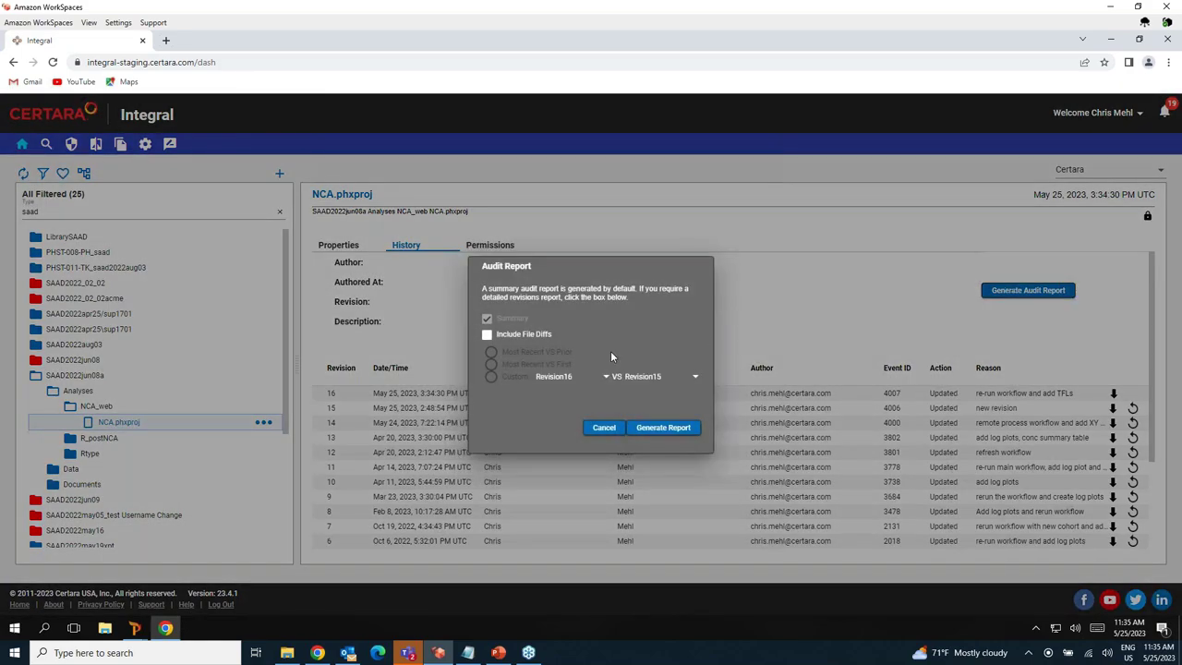
pyautogui.click(488, 336)
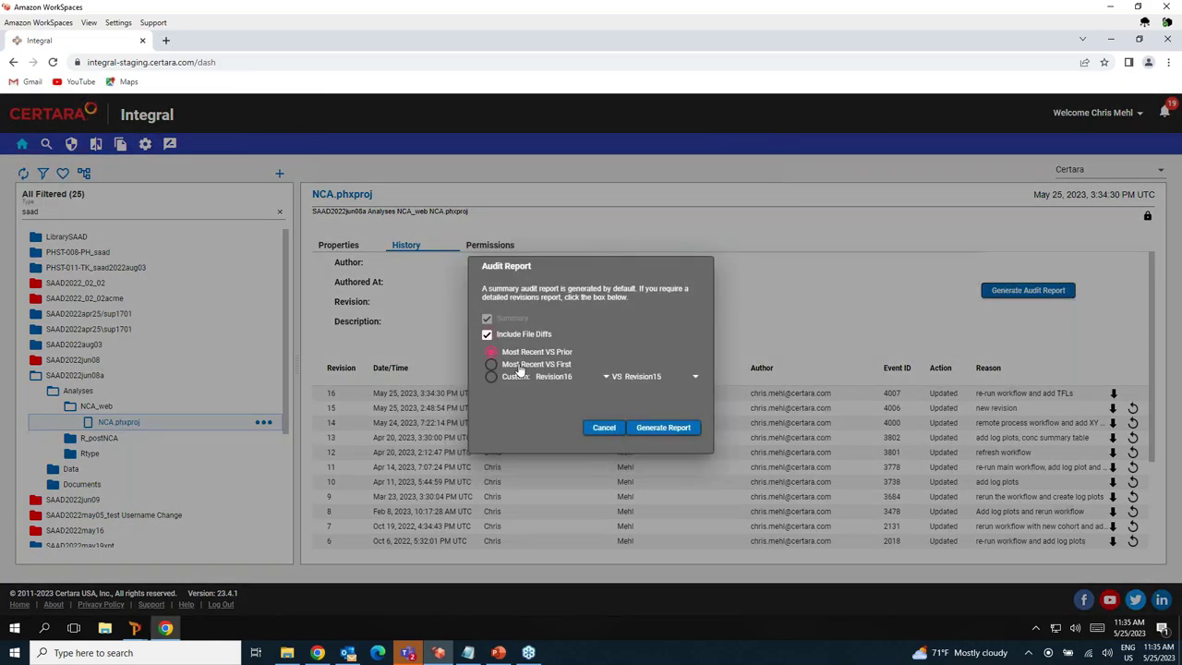
pyautogui.click(662, 432)
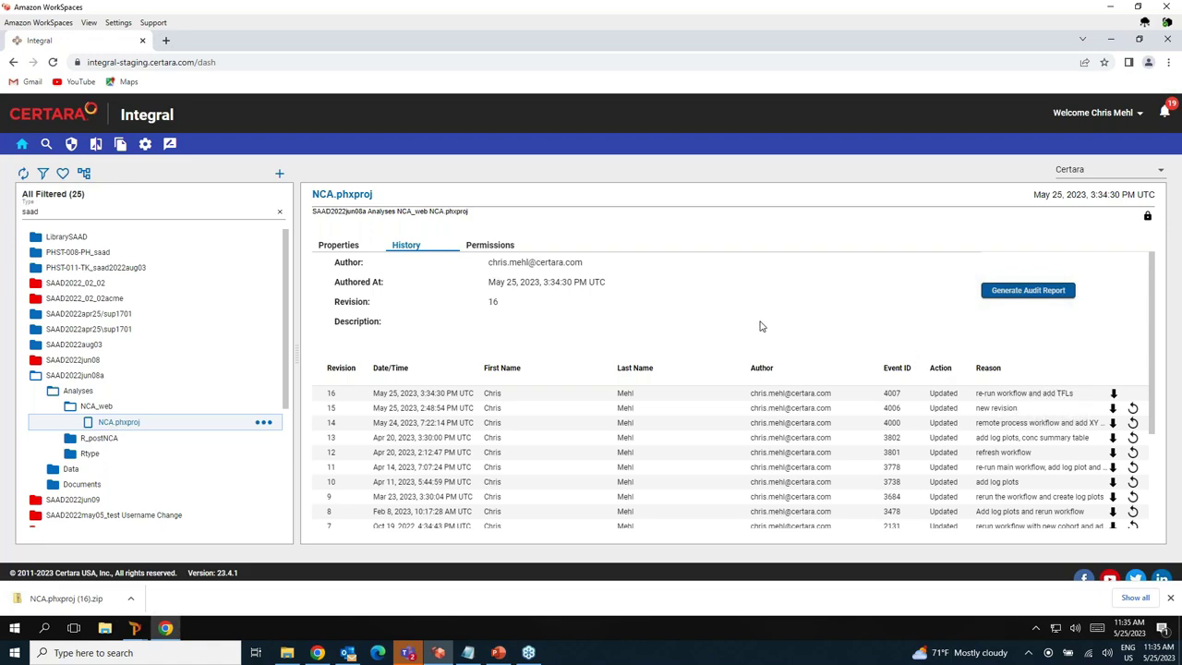
pyautogui.click(110, 598)
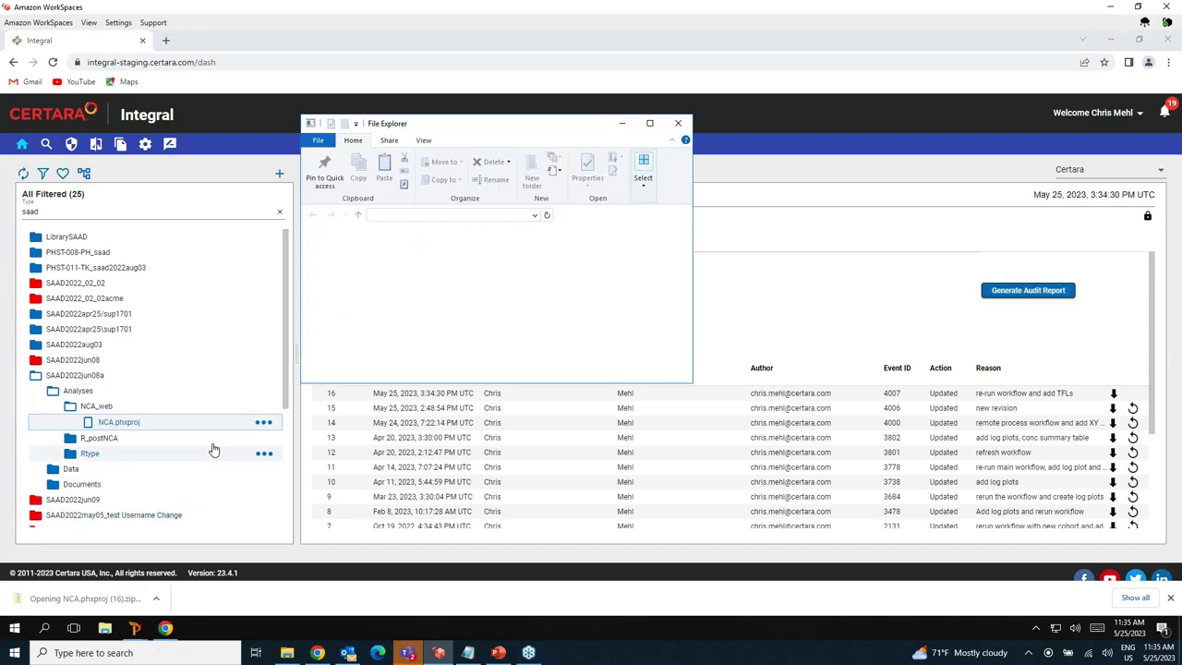
pyautogui.doubleClick(466, 252)
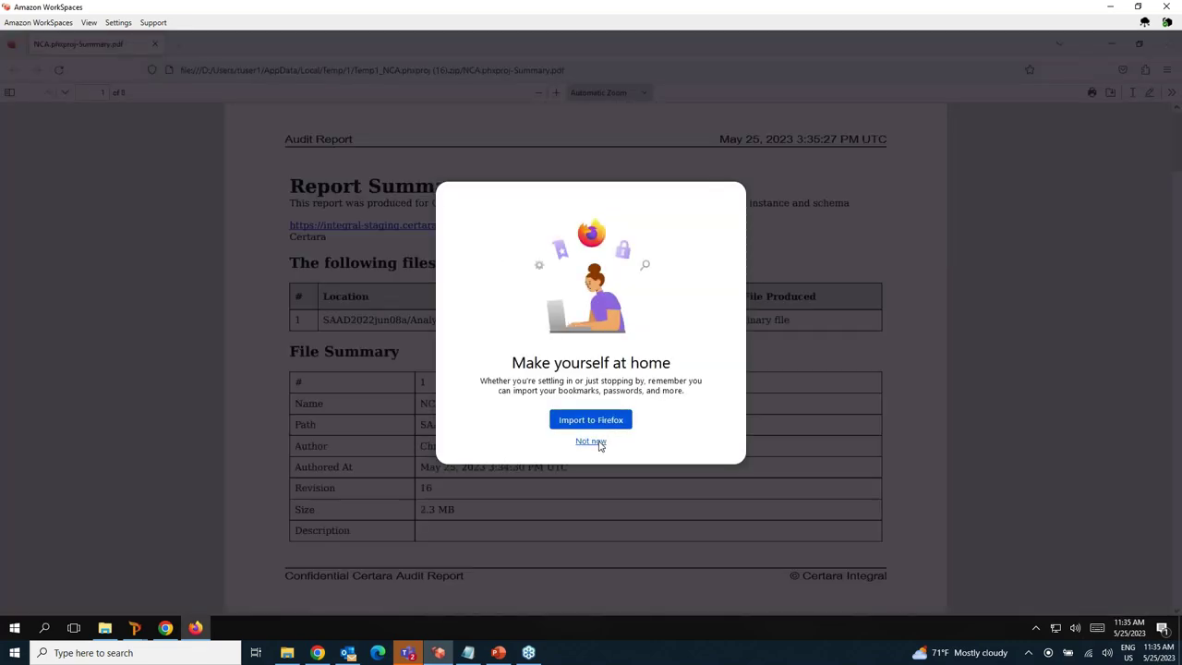
# Dismiss the Firefox welcome prompt, scroll through the audit report's change tables, and close the PDF.
pyautogui.click(592, 441)
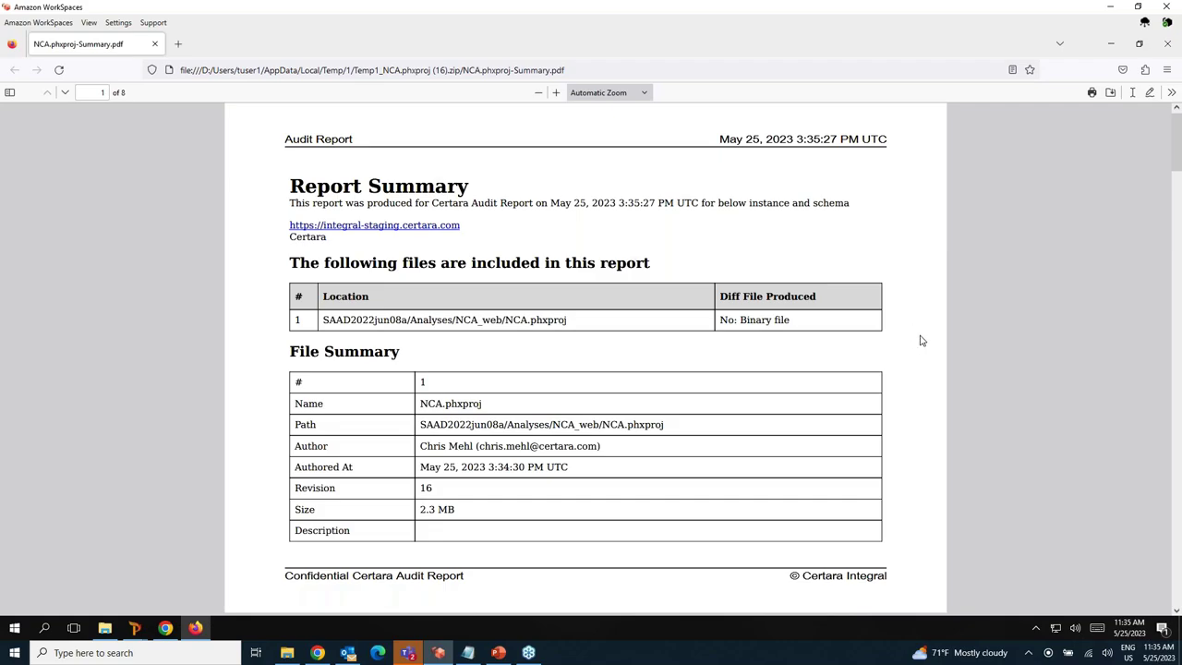
pyautogui.scroll(-10, 921, 341)
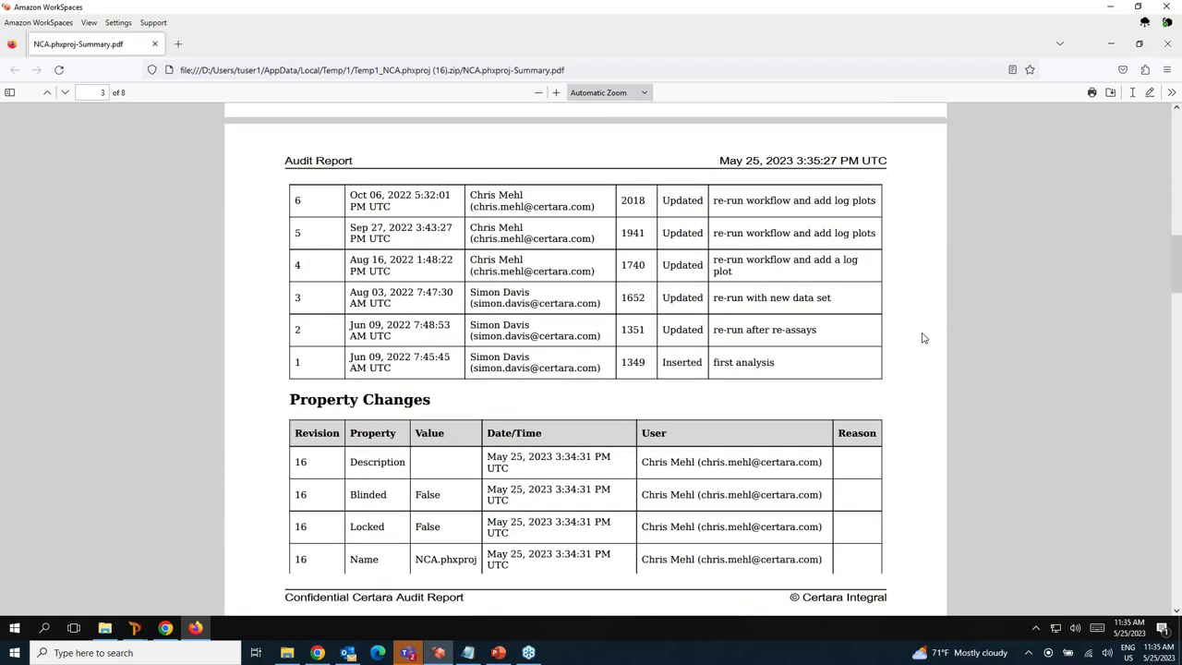
pyautogui.scroll(-3, 922, 338)
pyautogui.scroll(-8, 921, 338)
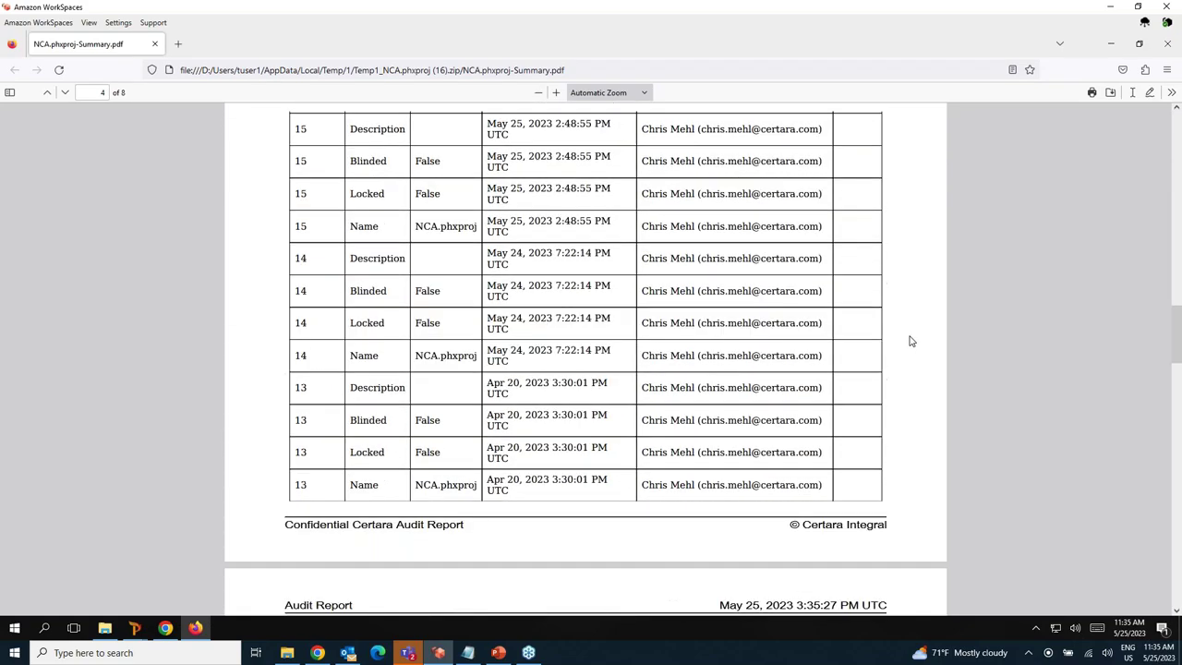
pyautogui.scroll(-8, 909, 342)
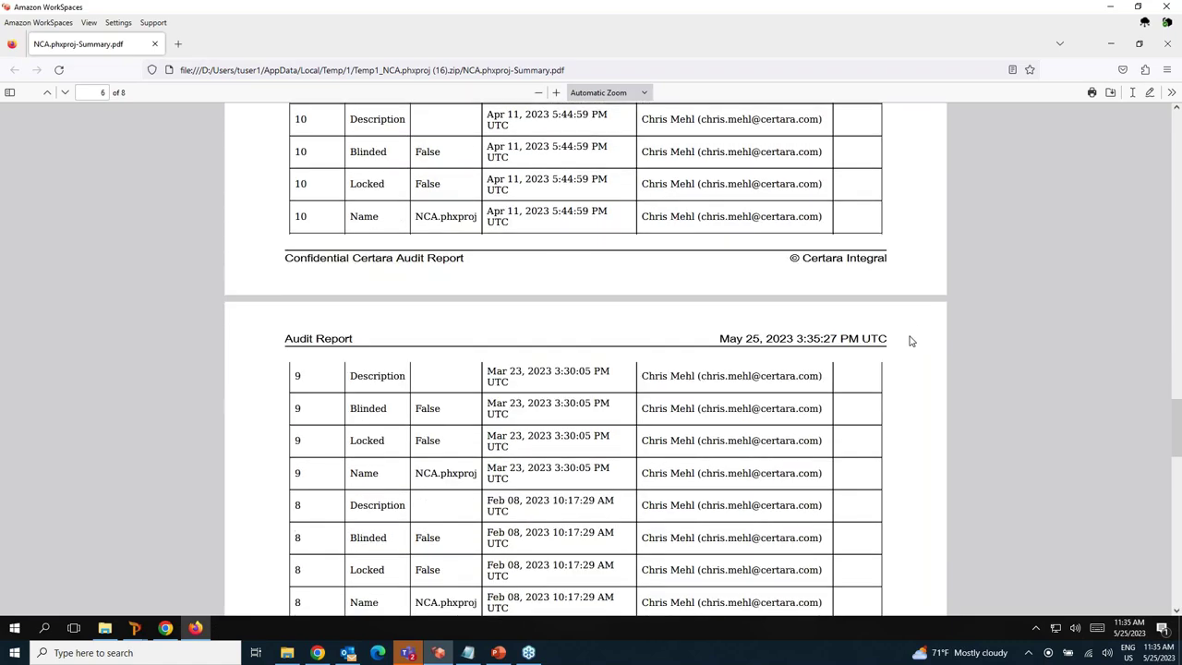
pyautogui.scroll(12, 908, 341)
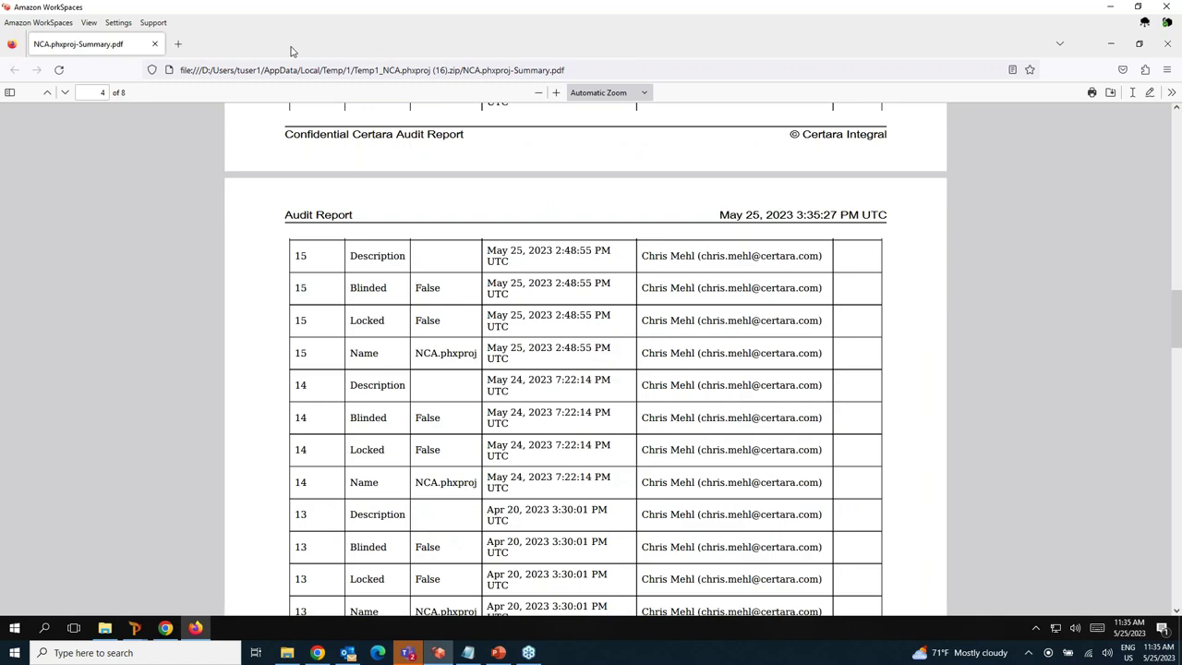
pyautogui.click(154, 44)
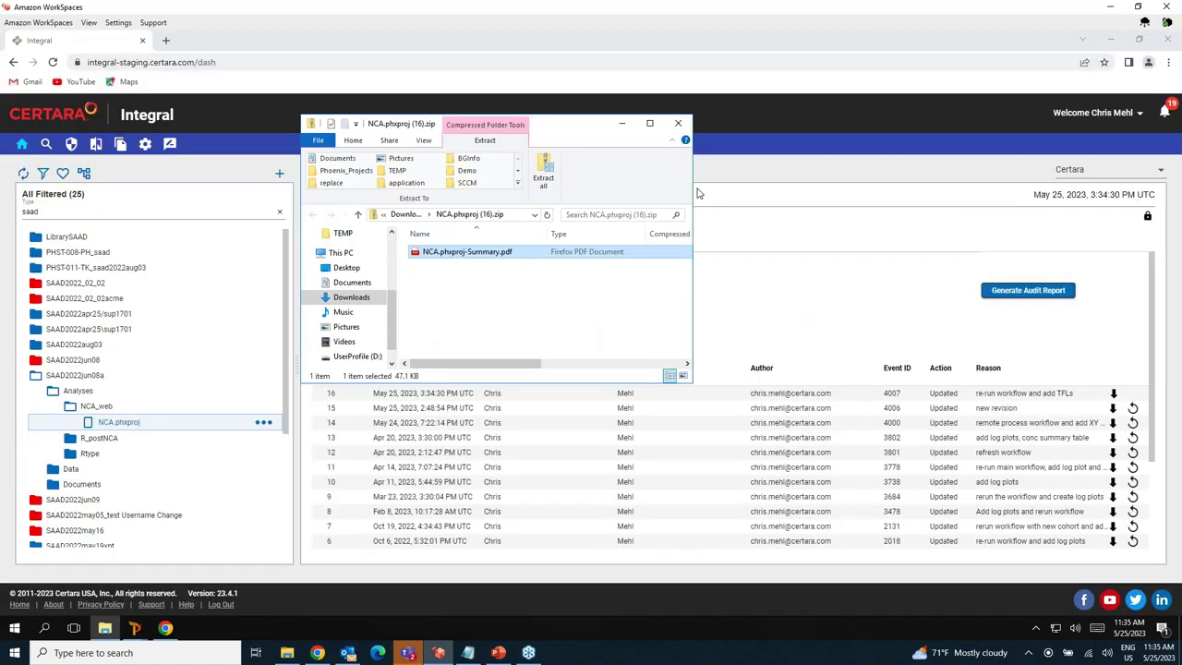
# Return to Phoenix, close the NCA project, and open the Integral browser.
pyautogui.click(806, 189)
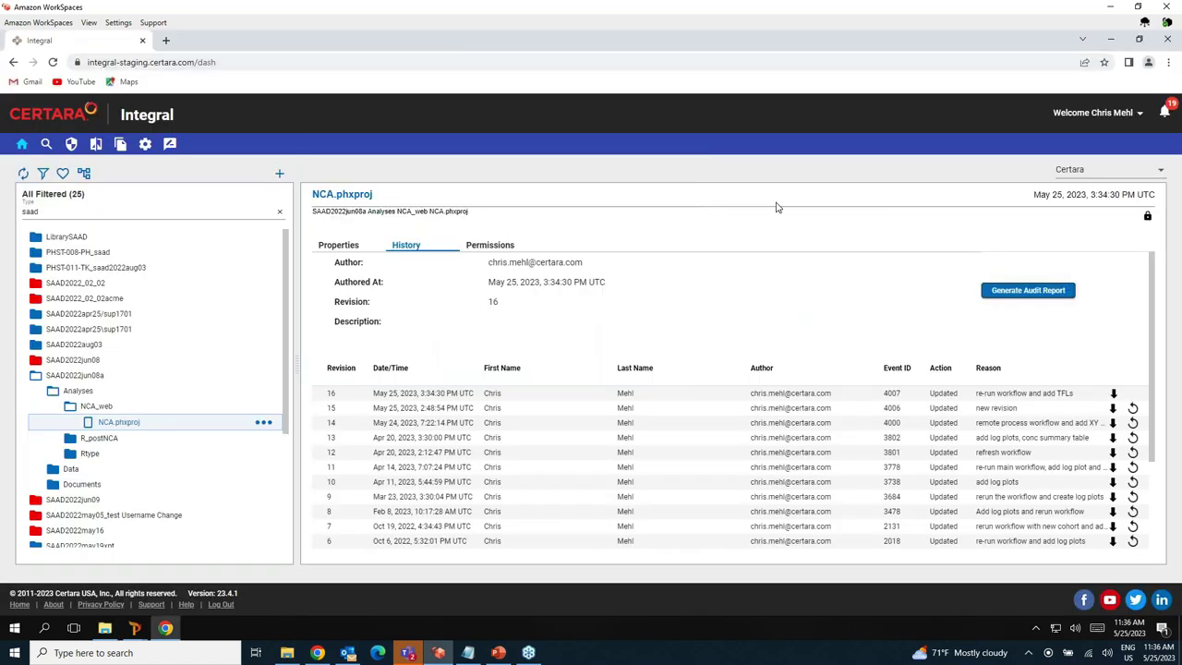
pyautogui.click(68, 212)
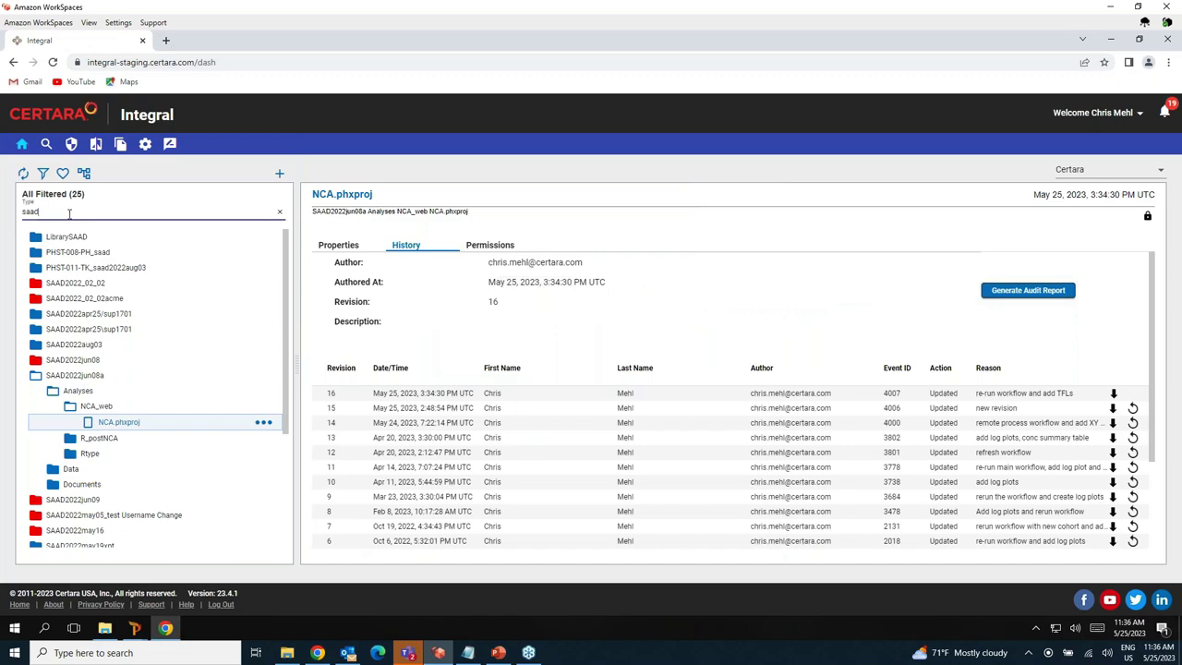
pyautogui.click(1110, 39)
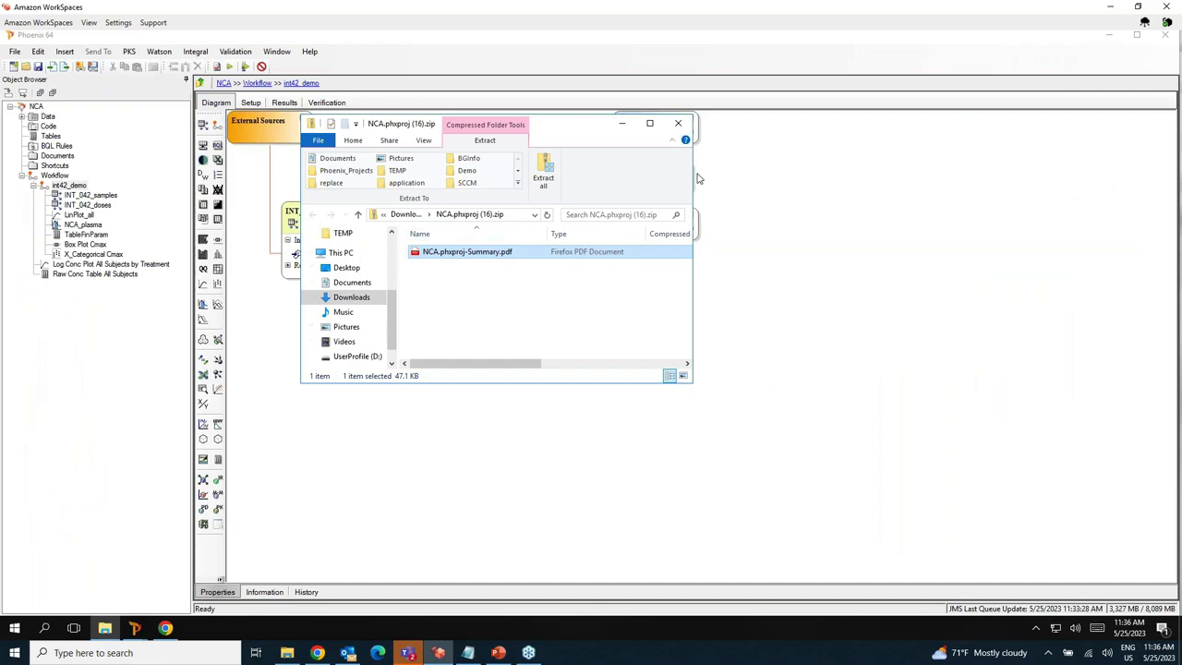
pyautogui.click(622, 123)
pyautogui.click(15, 53)
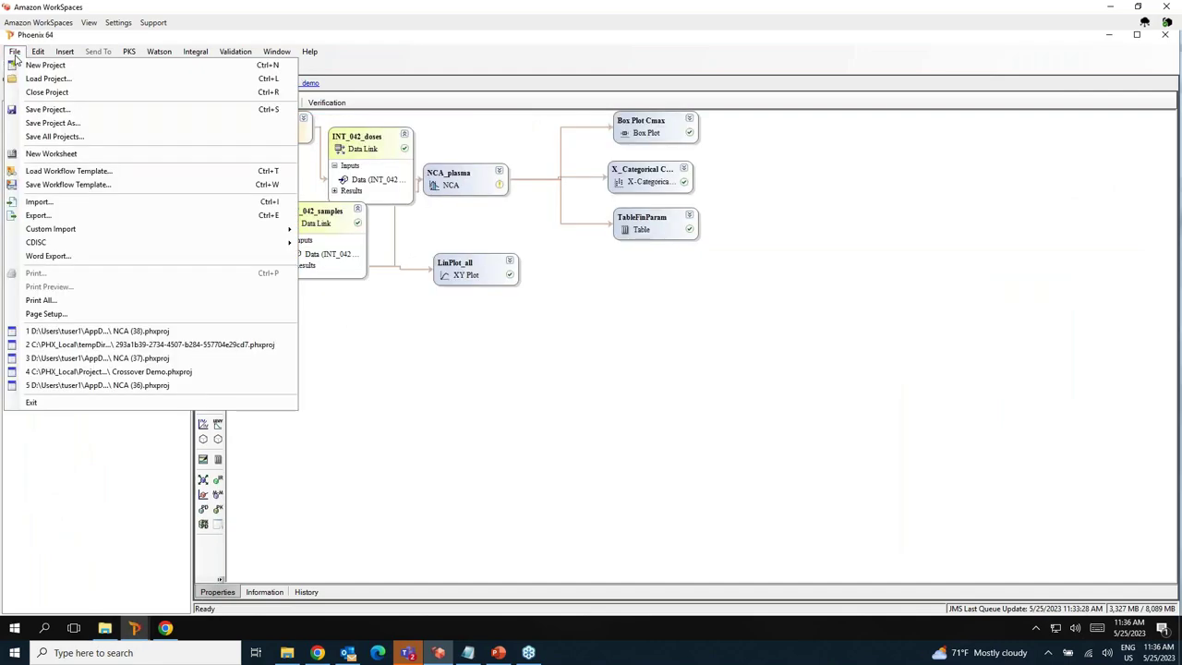
pyautogui.click(46, 91)
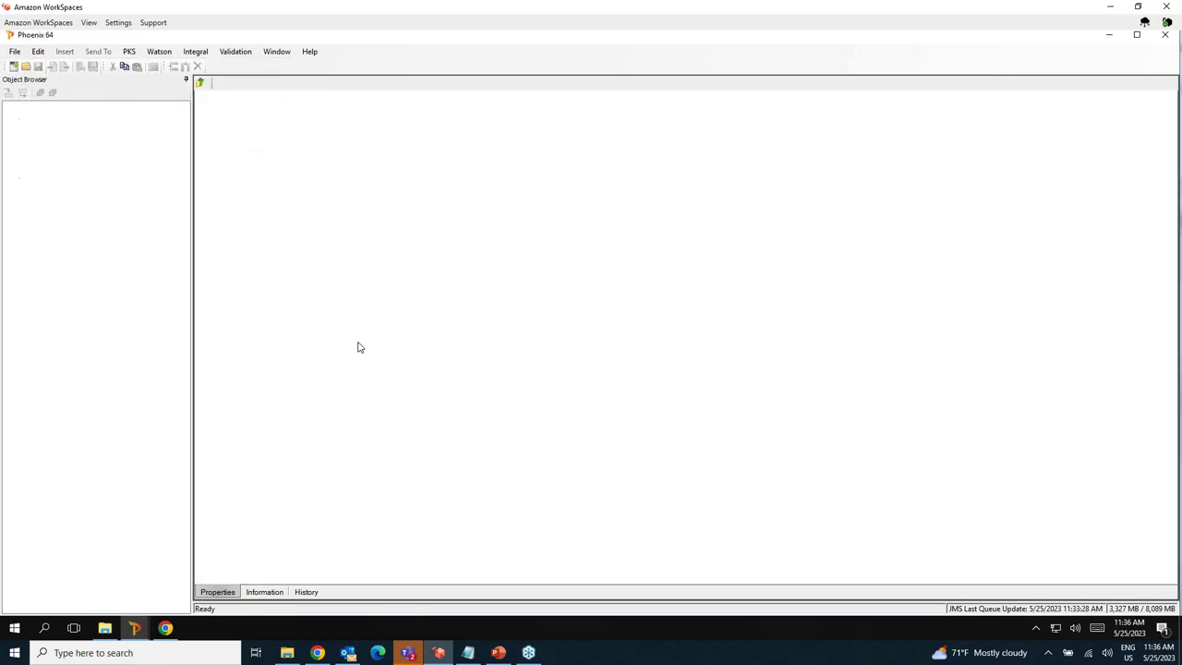
pyautogui.click(197, 55)
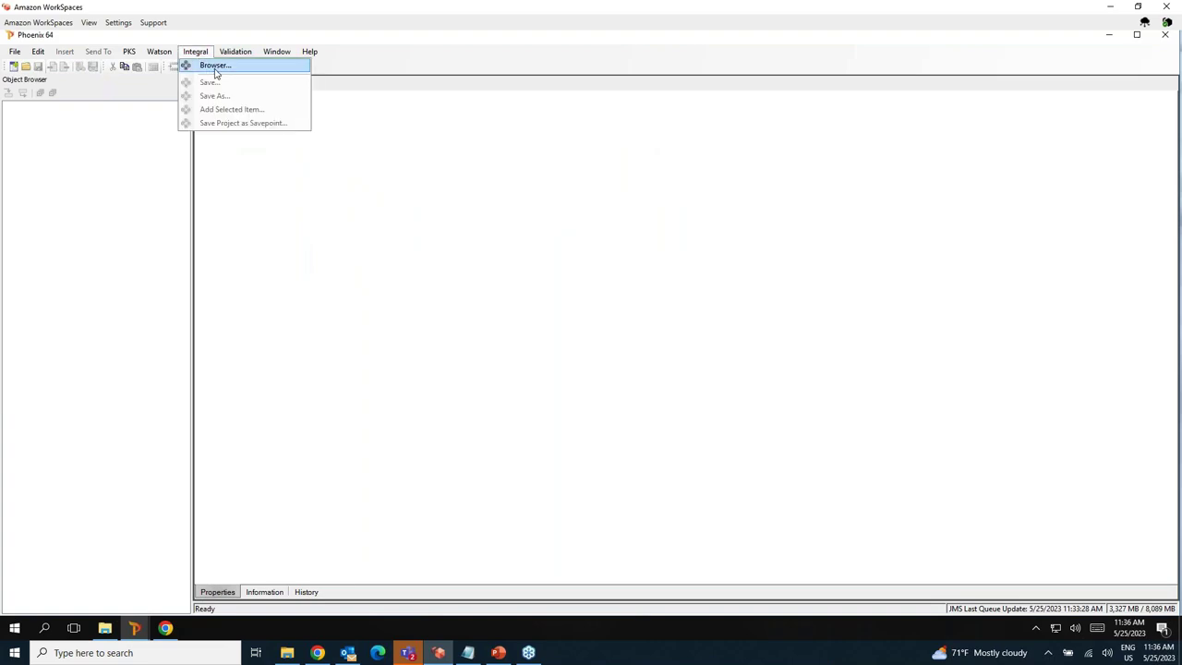
pyautogui.click(214, 72)
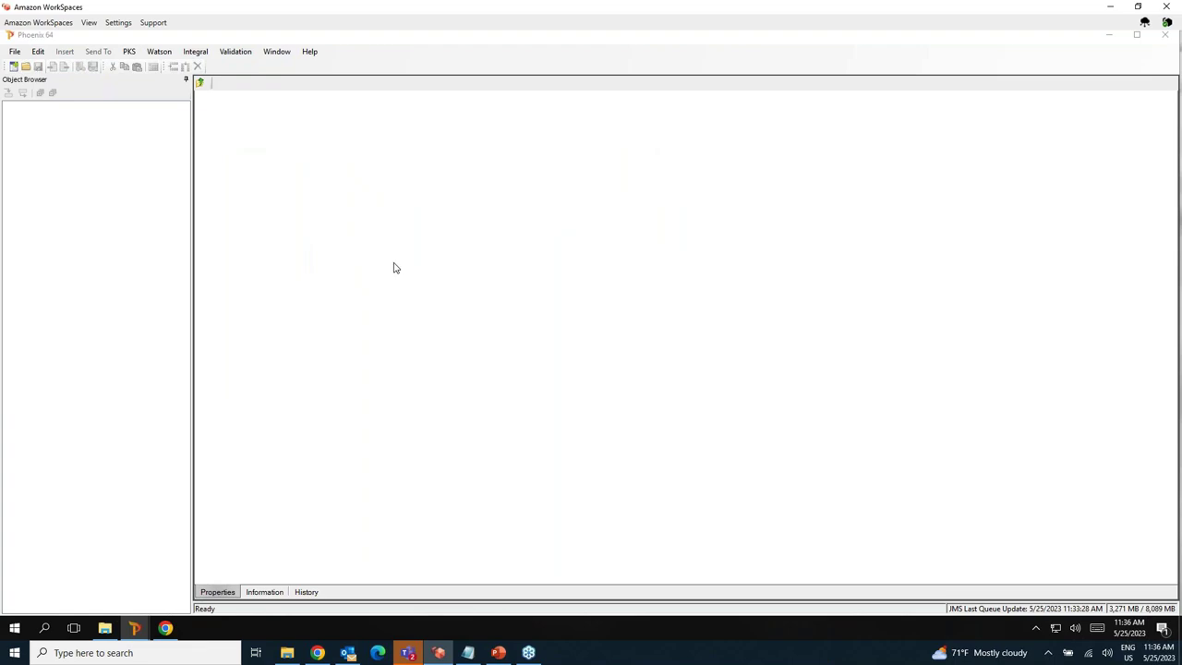
# Search Integral for 'crm' and open CRM_Demo2 > Analyses > PopPK Example1.
pyautogui.moveTo(141, 632)
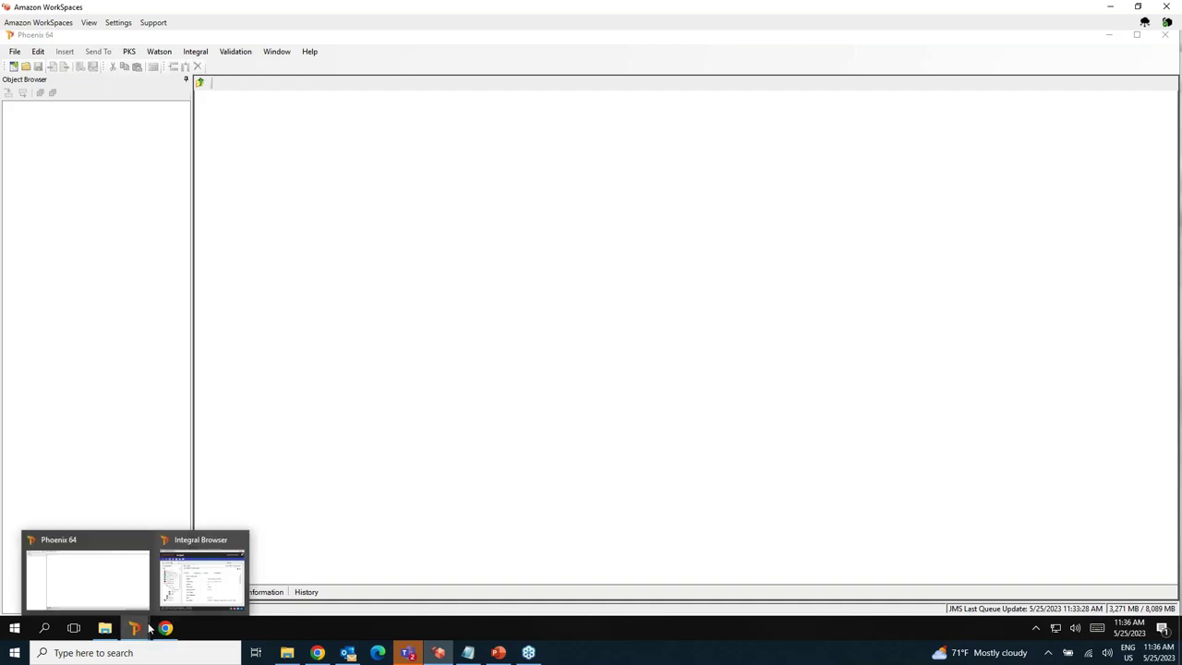
pyautogui.click(194, 582)
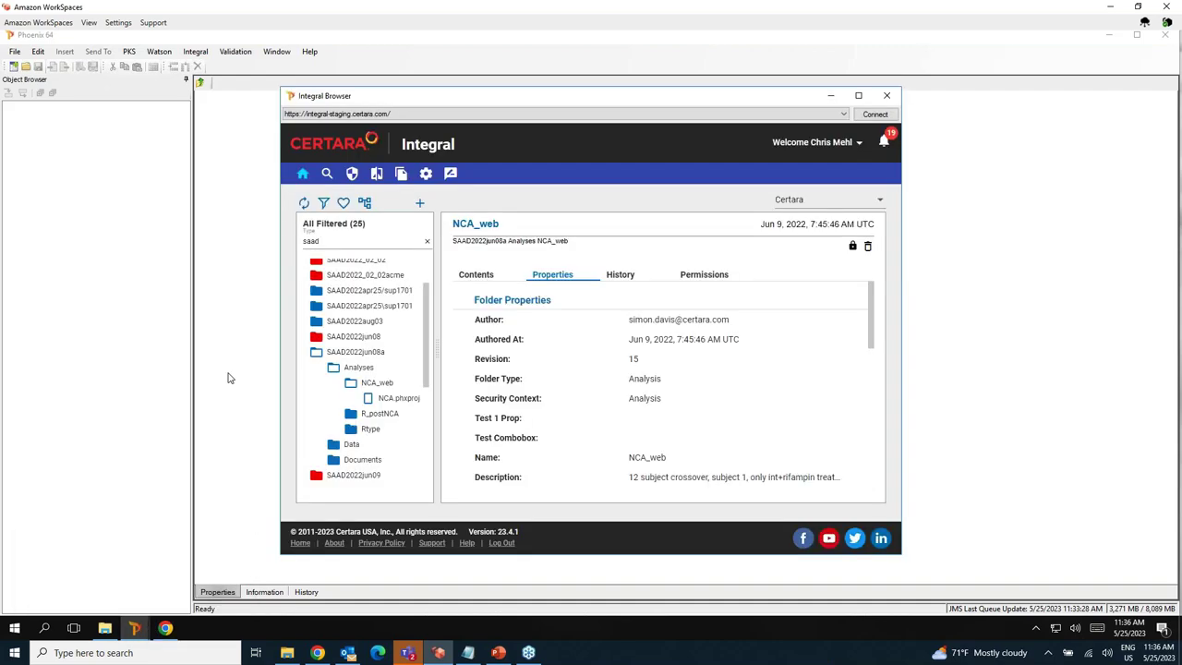
pyautogui.doubleClick(347, 242)
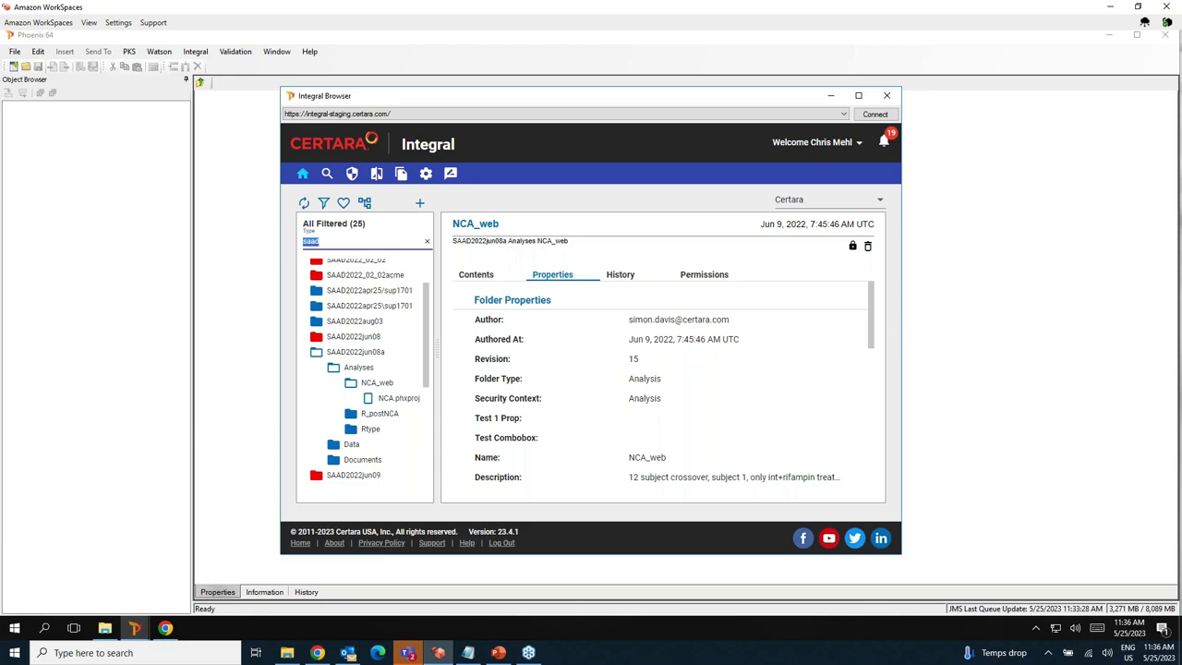
pyautogui.write('crm')
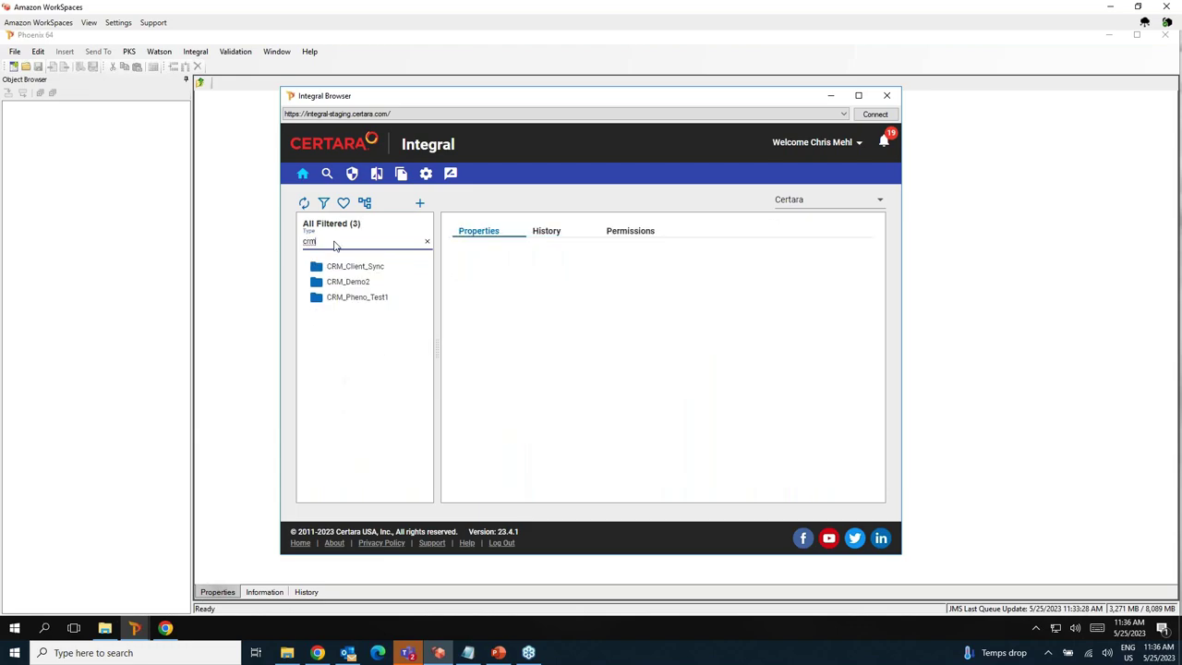
pyautogui.click(356, 283)
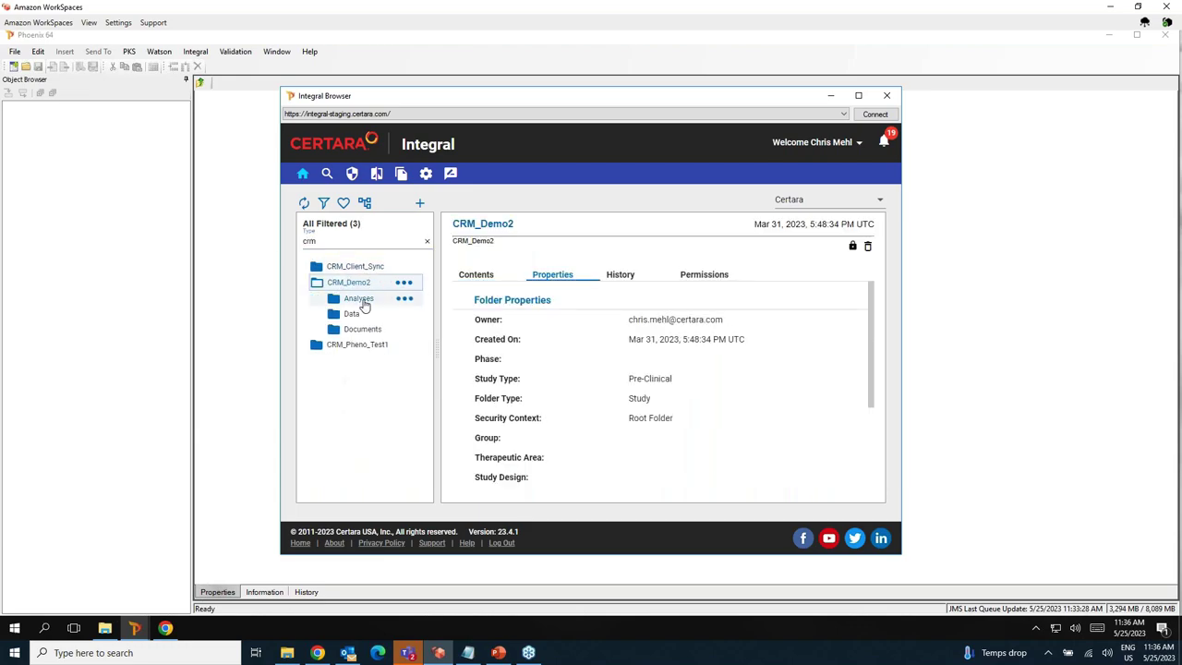
pyautogui.click(360, 301)
pyautogui.click(379, 314)
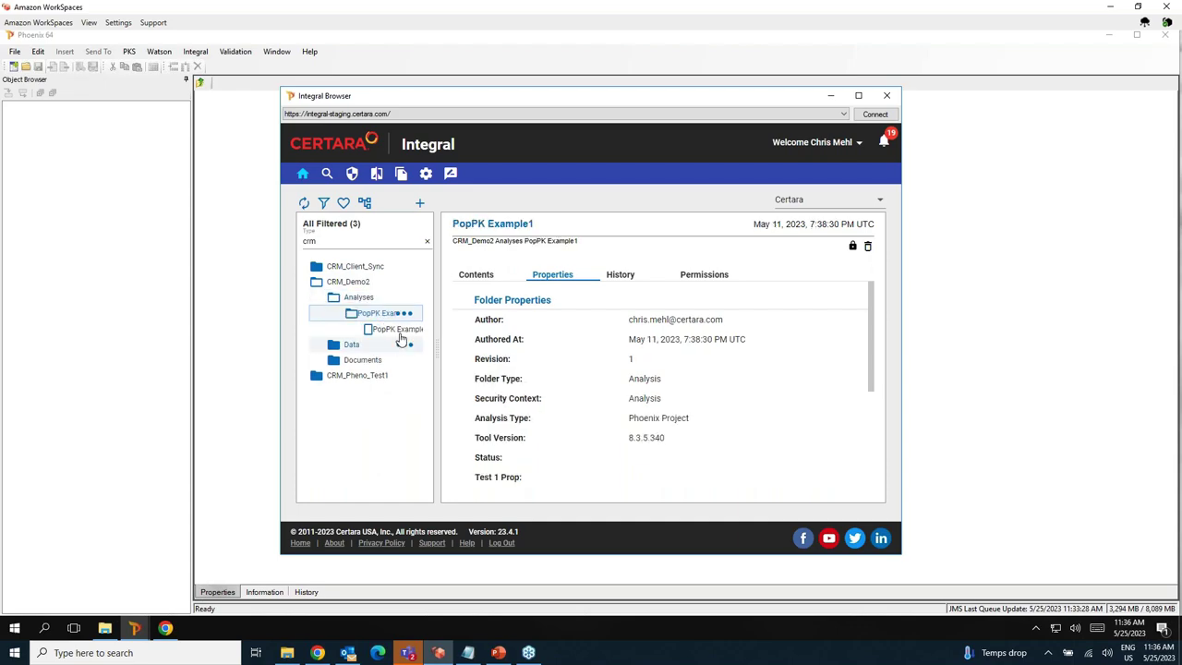
# Load the PopPK project savepoint and expand its Workflow.
pyautogui.click(404, 330)
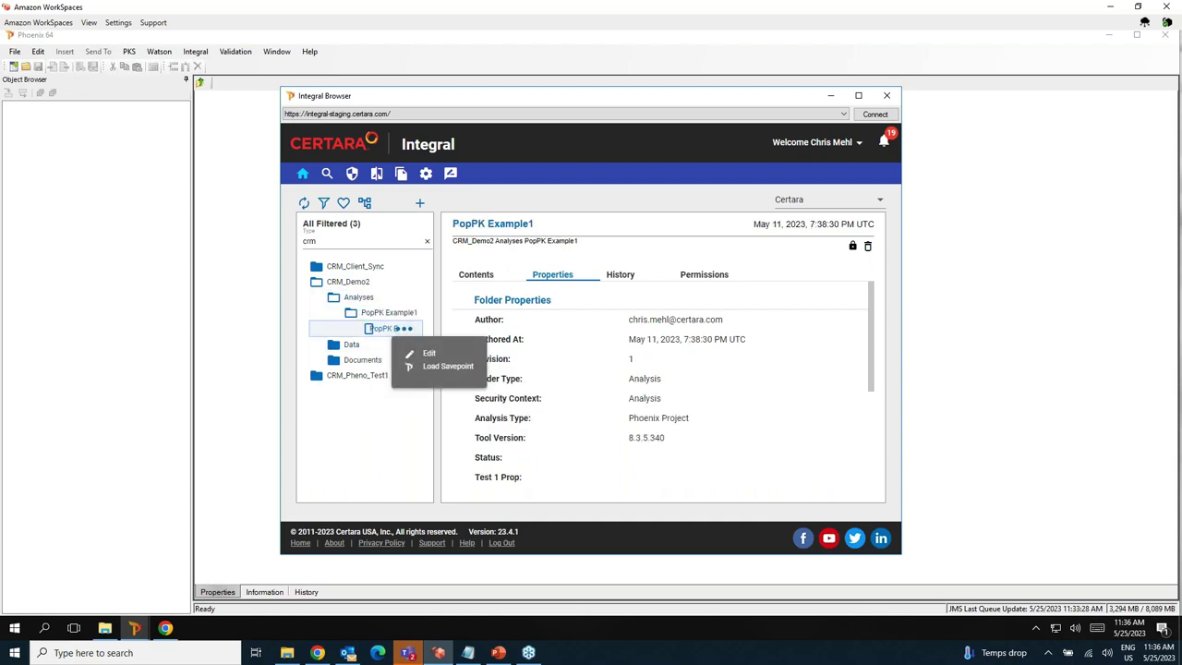
pyautogui.click(453, 367)
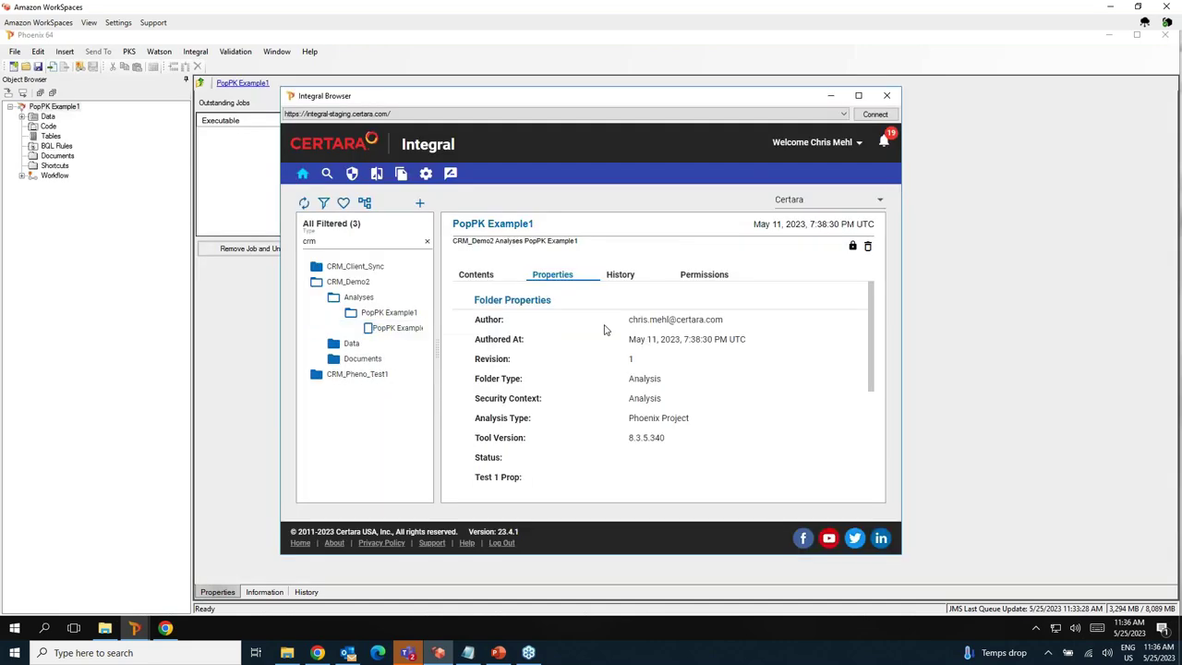
pyautogui.click(830, 95)
pyautogui.click(22, 175)
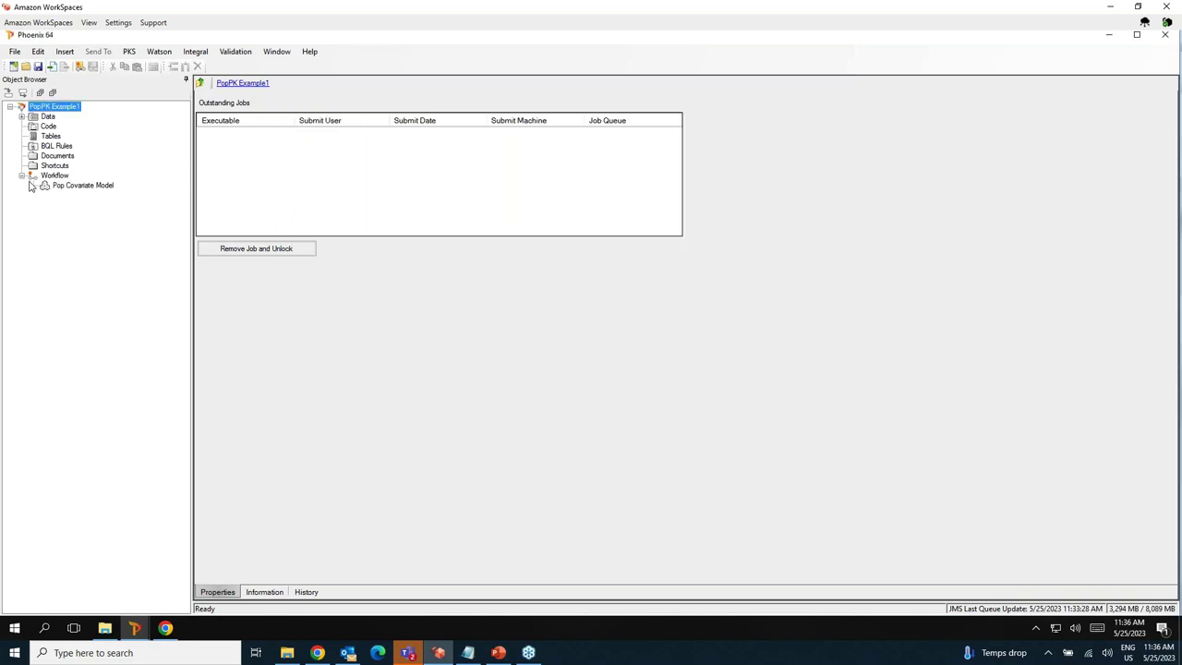
# Open the Pop Covariate Model results and view the DV/IPRED vs IVAR and IWRES vs IPRED plots.
pyautogui.click(79, 187)
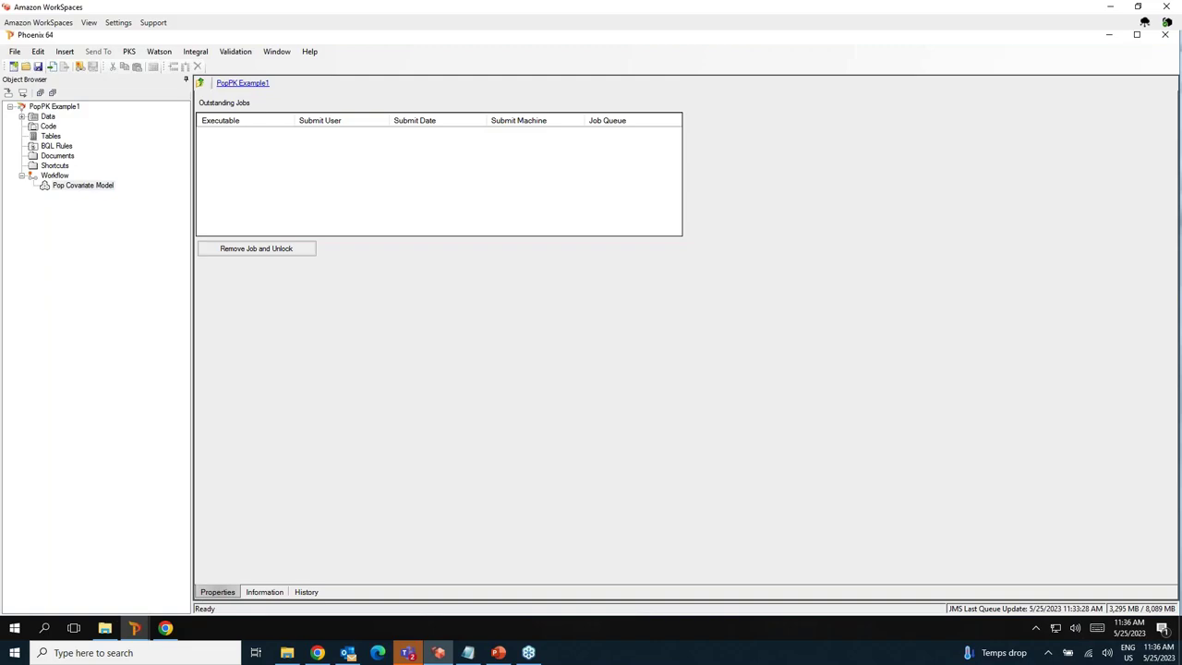
pyautogui.click(77, 185)
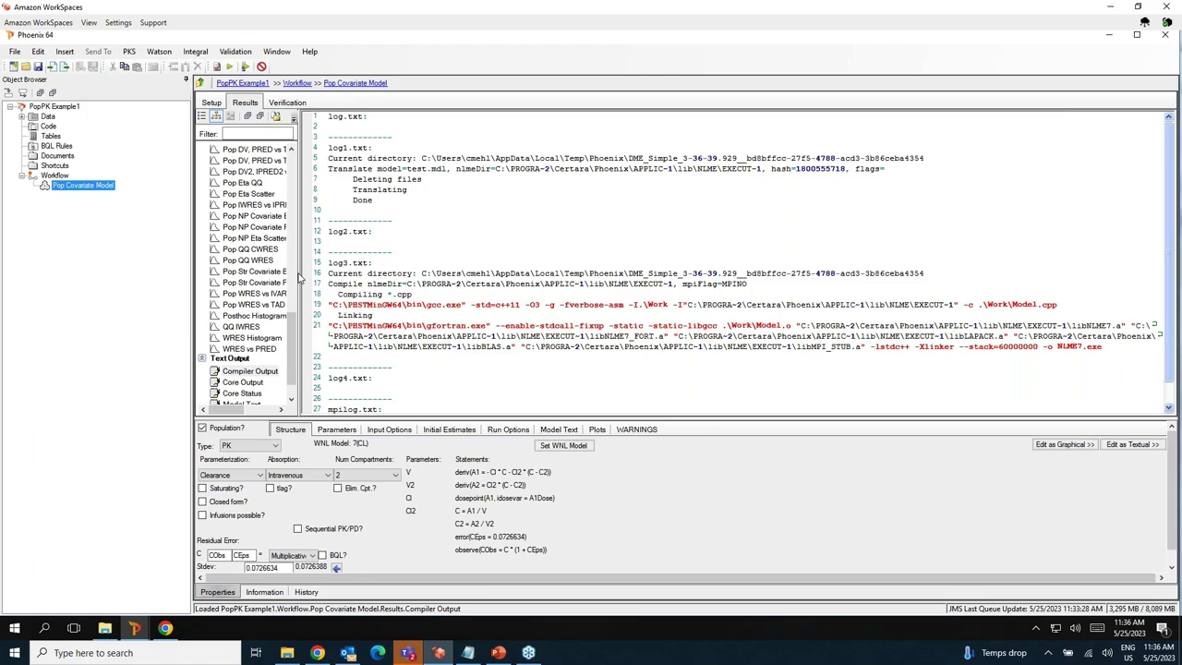
pyautogui.moveTo(398, 284); pyautogui.dragTo(399, 284)
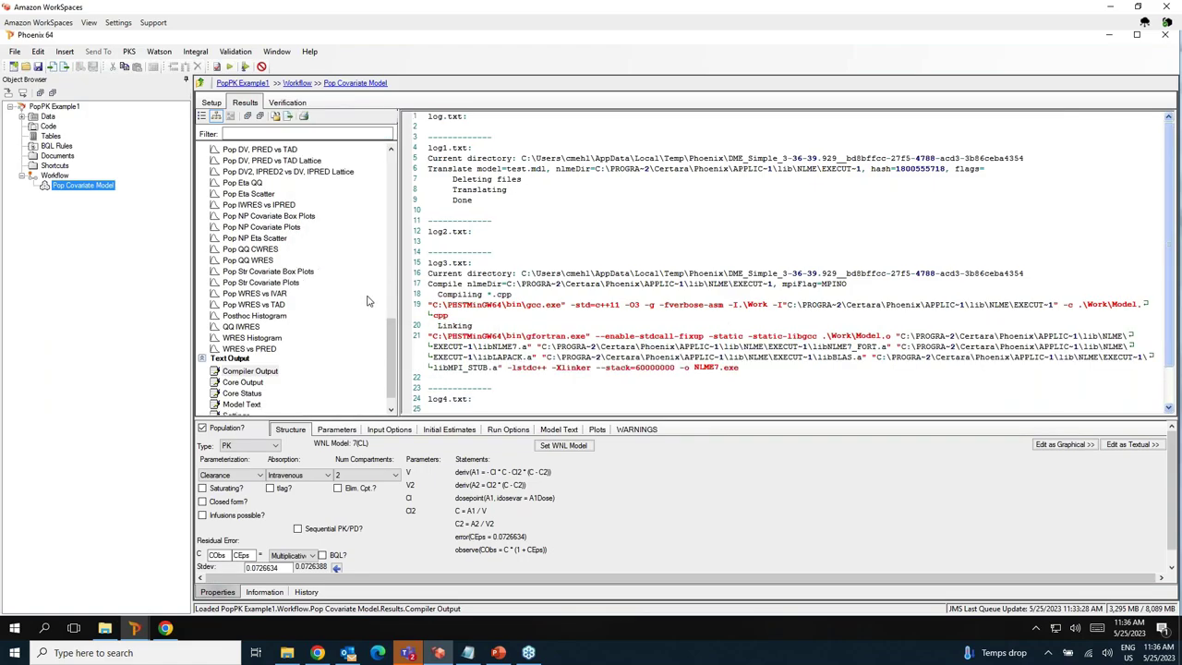
pyautogui.scroll(5, 365, 303)
pyautogui.scroll(-2, 366, 303)
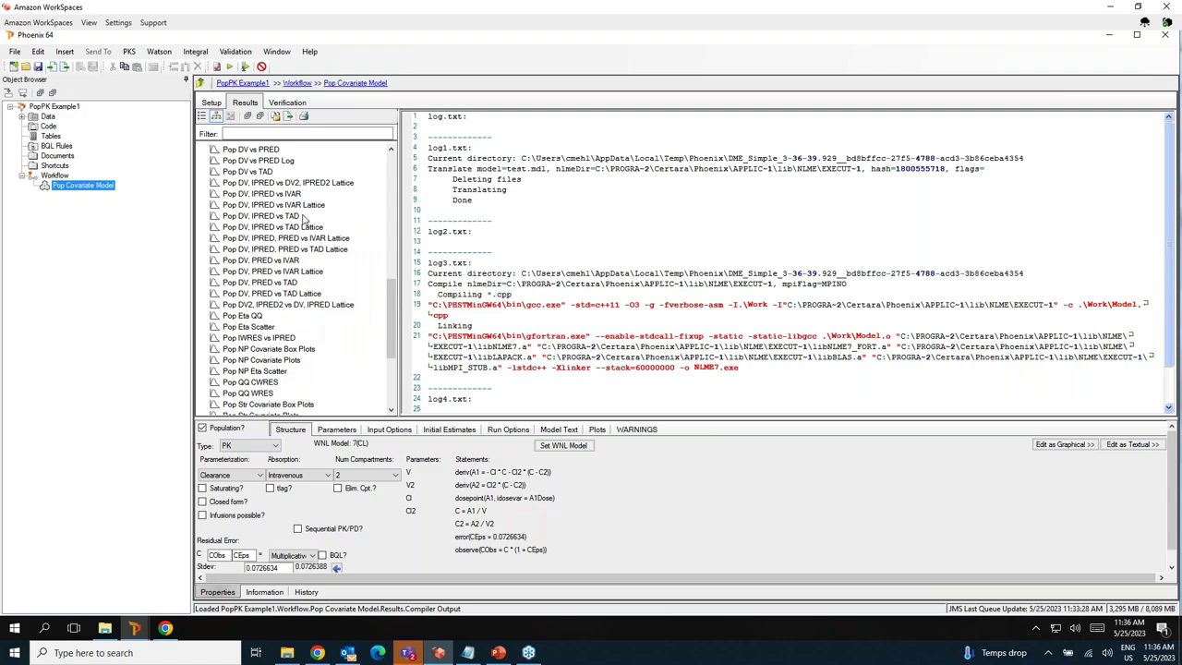
pyautogui.click(279, 195)
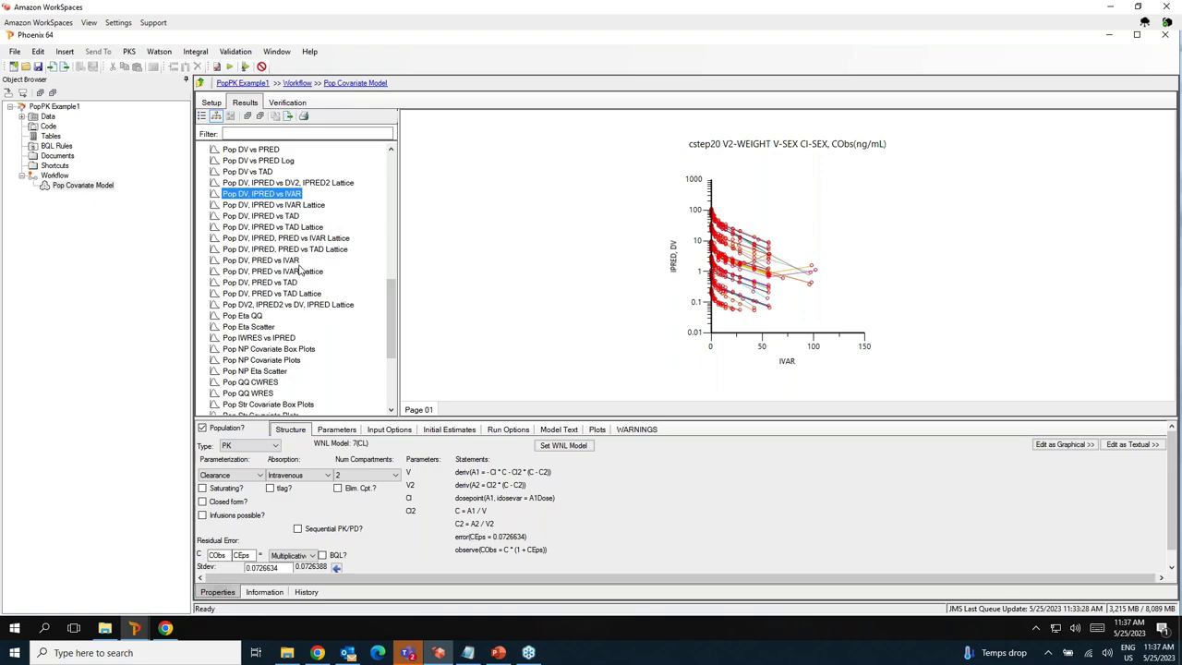
pyautogui.click(270, 338)
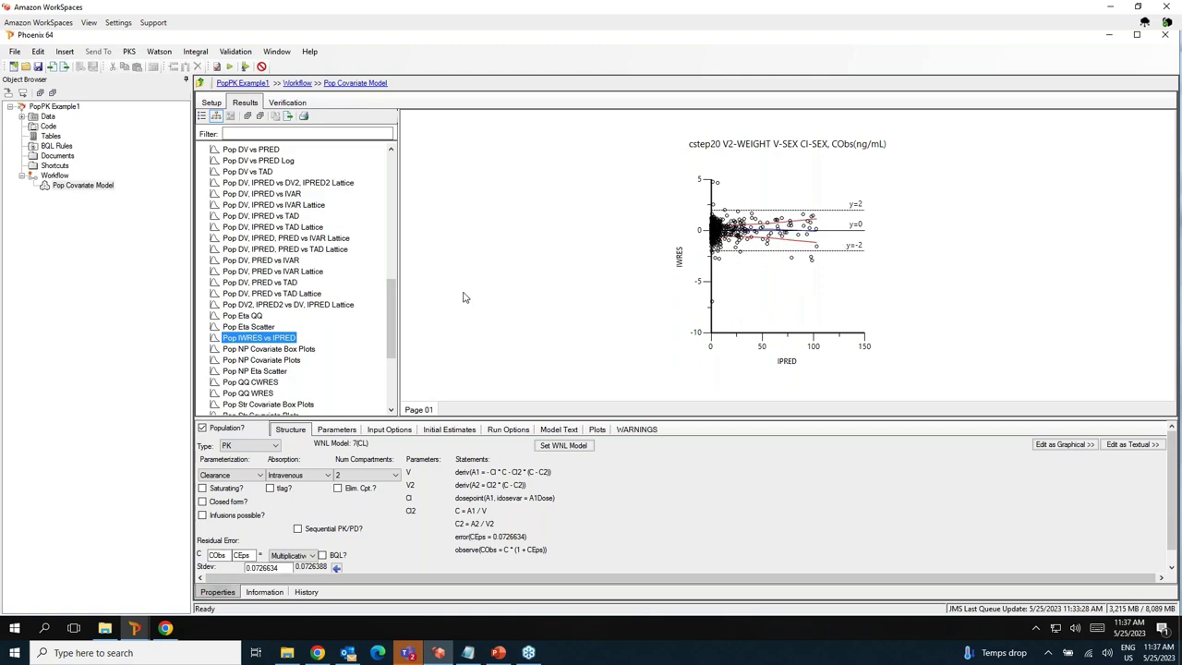
# Check the QQ CWRES quantile plot and the Eta Histogram plots.
pyautogui.scroll(-2, 329, 317)
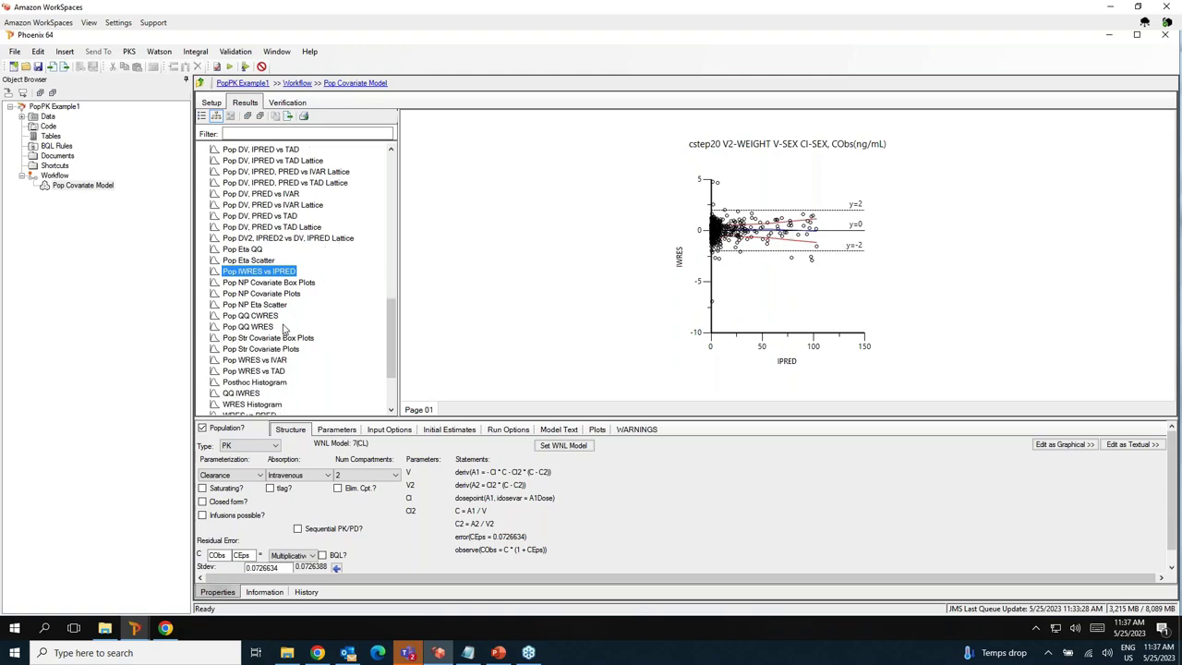
pyautogui.click(262, 316)
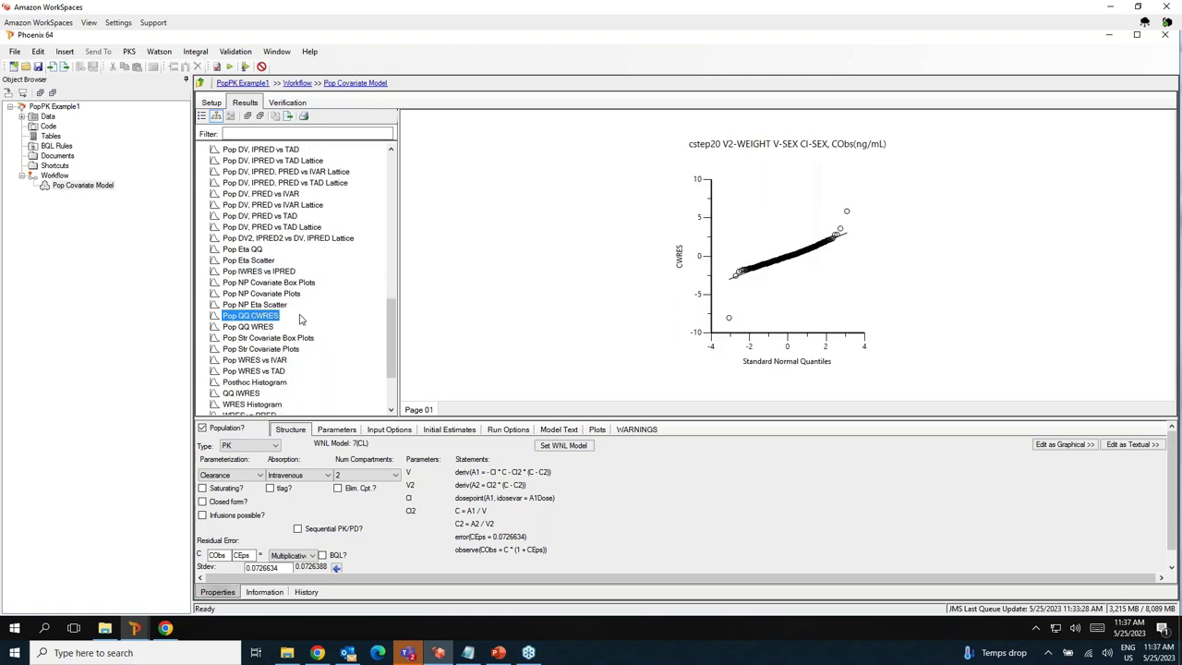
pyautogui.scroll(7, 299, 319)
pyautogui.scroll(-1, 299, 319)
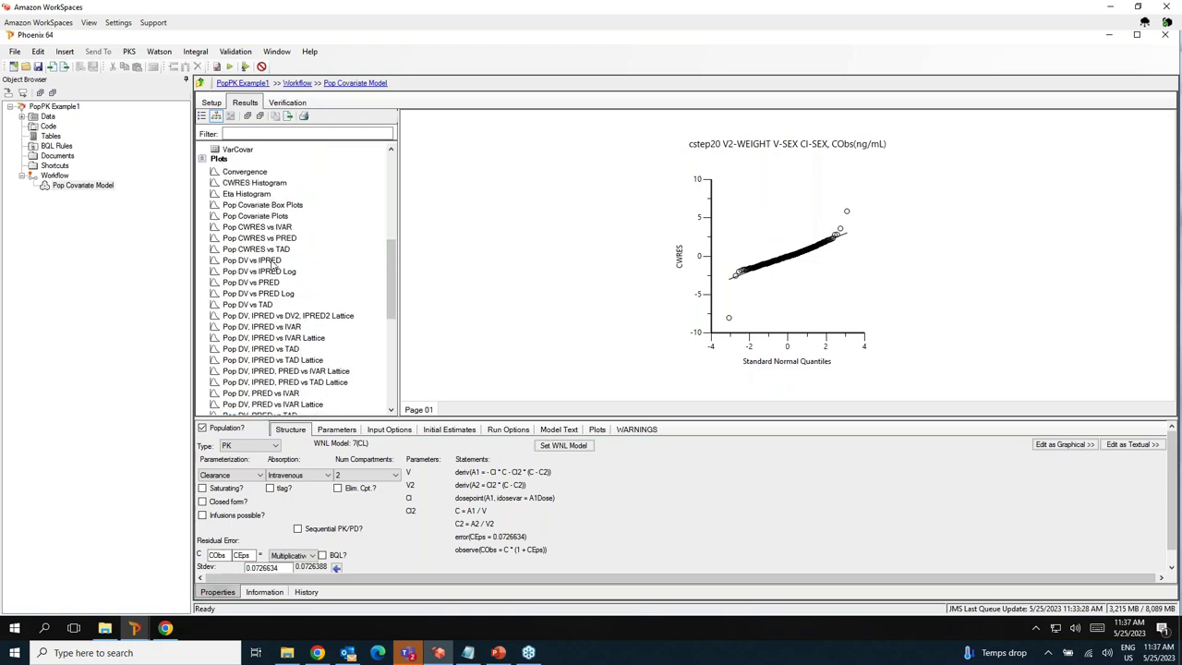
pyautogui.click(247, 194)
pyautogui.scroll(4, 301, 310)
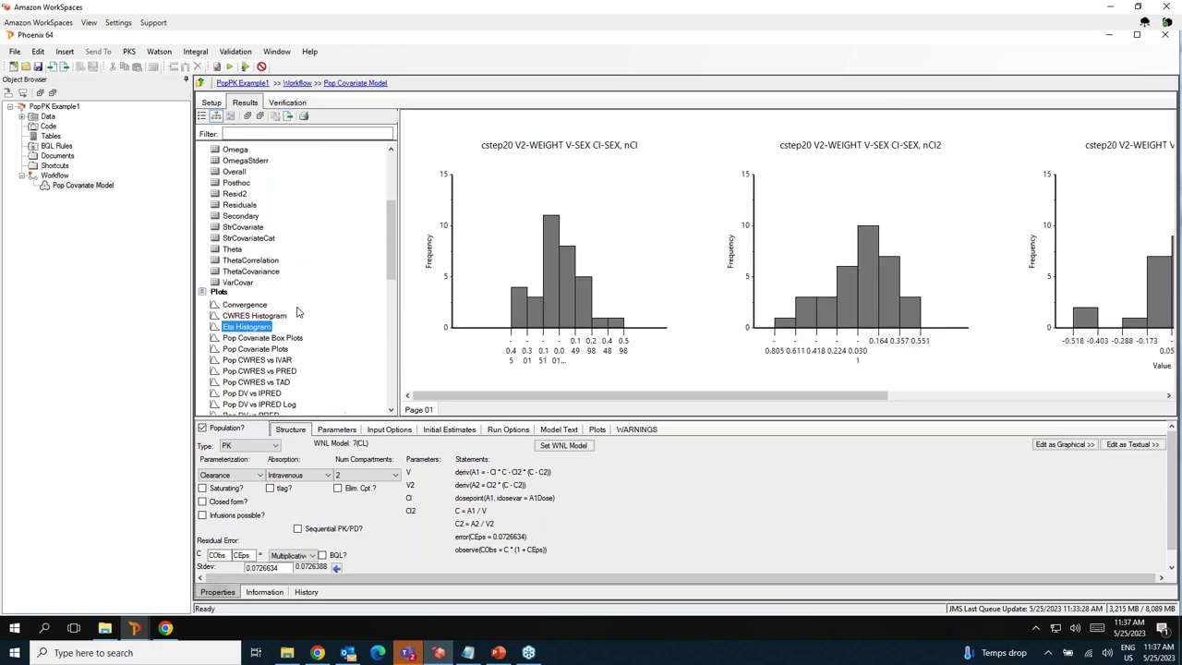
# Show the Theta estimates for scenario cstep20 V2-WEIGHT V-SEX Cl-SEX and the Run Options settings.
pyautogui.click(233, 250)
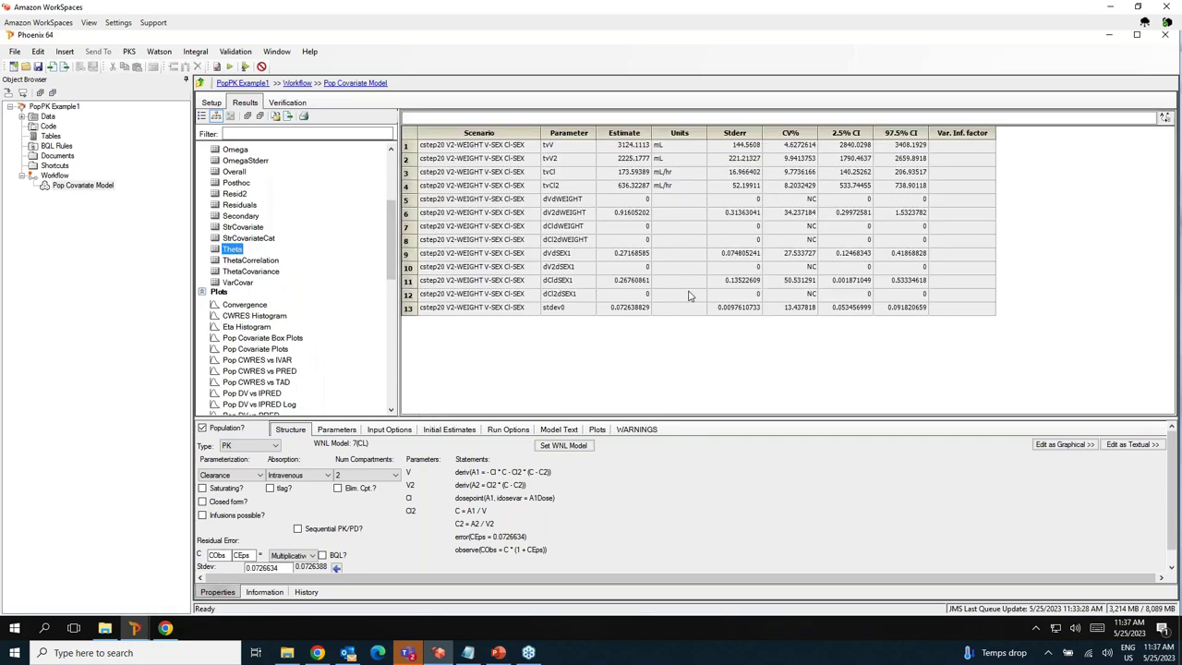
pyautogui.click(522, 435)
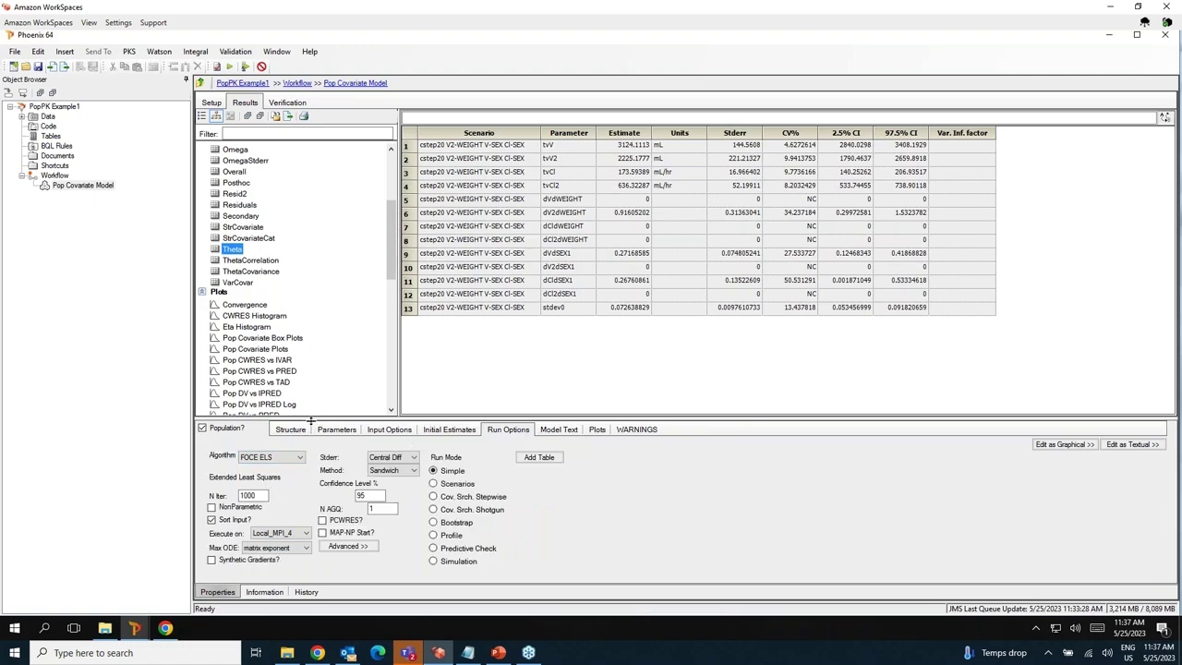
pyautogui.moveTo(313, 422); pyautogui.dragTo(315, 371)
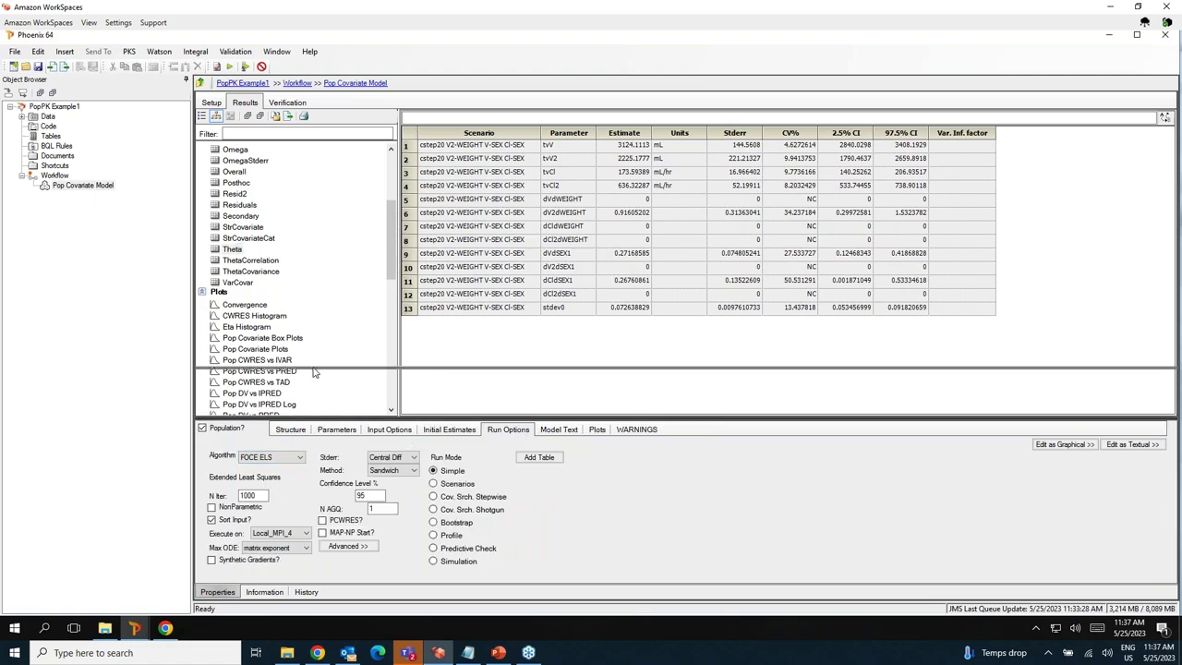
# In the model's Setup mappings, unmap the ID column and map it back to ID.
pyautogui.click(213, 102)
pyautogui.click(406, 196)
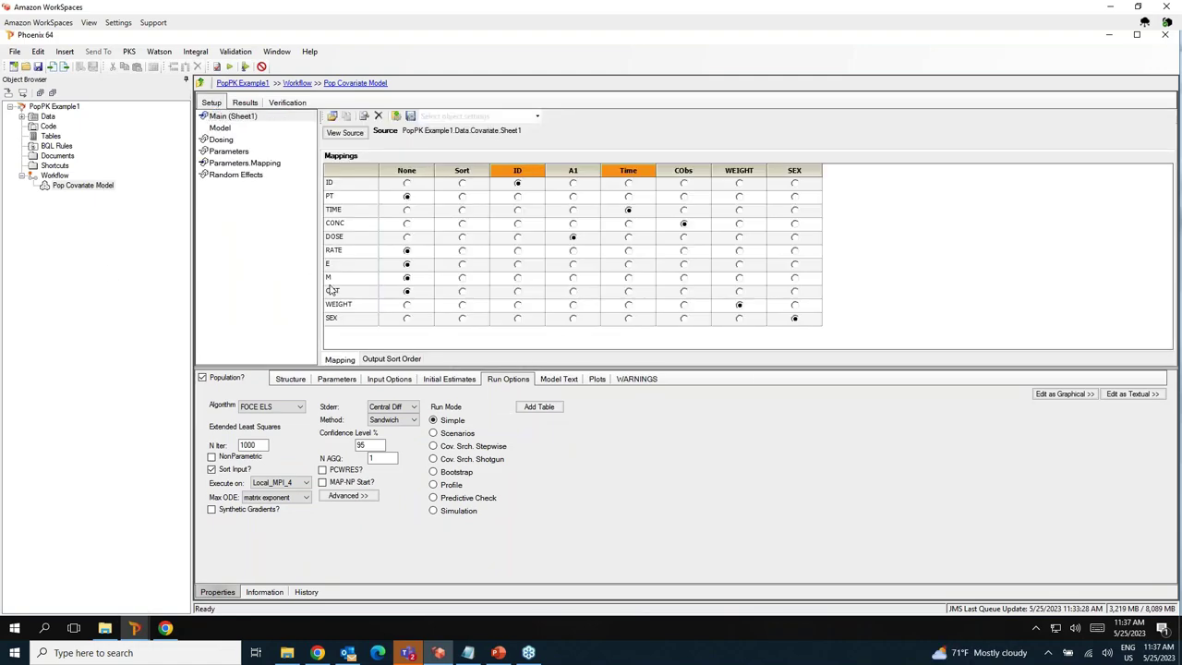
pyautogui.click(406, 183)
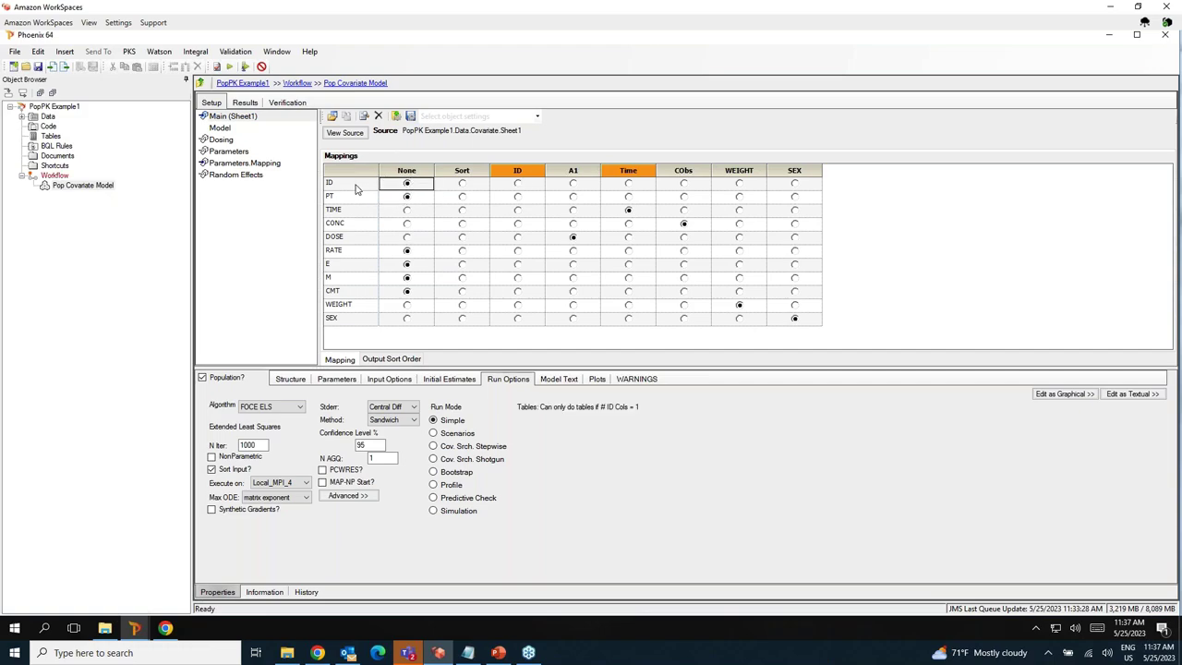
pyautogui.click(518, 184)
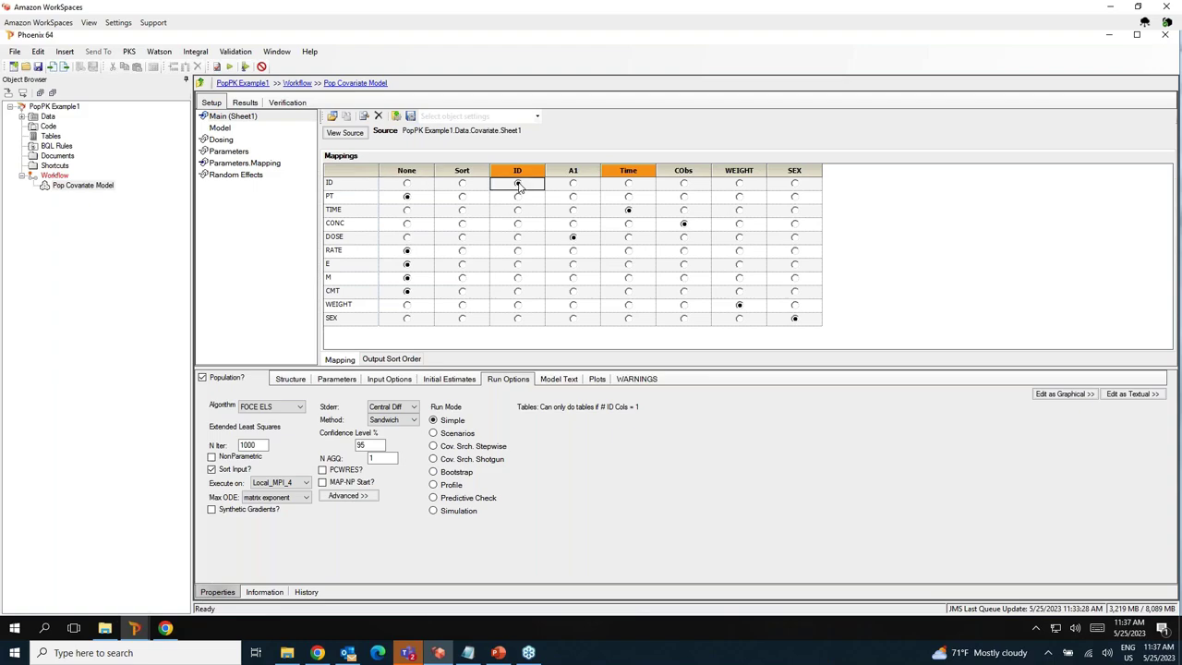
# Copy the Pop Covariate Model and paste it into the Workflow, then reselect the original.
pyautogui.rightClick(88, 189)
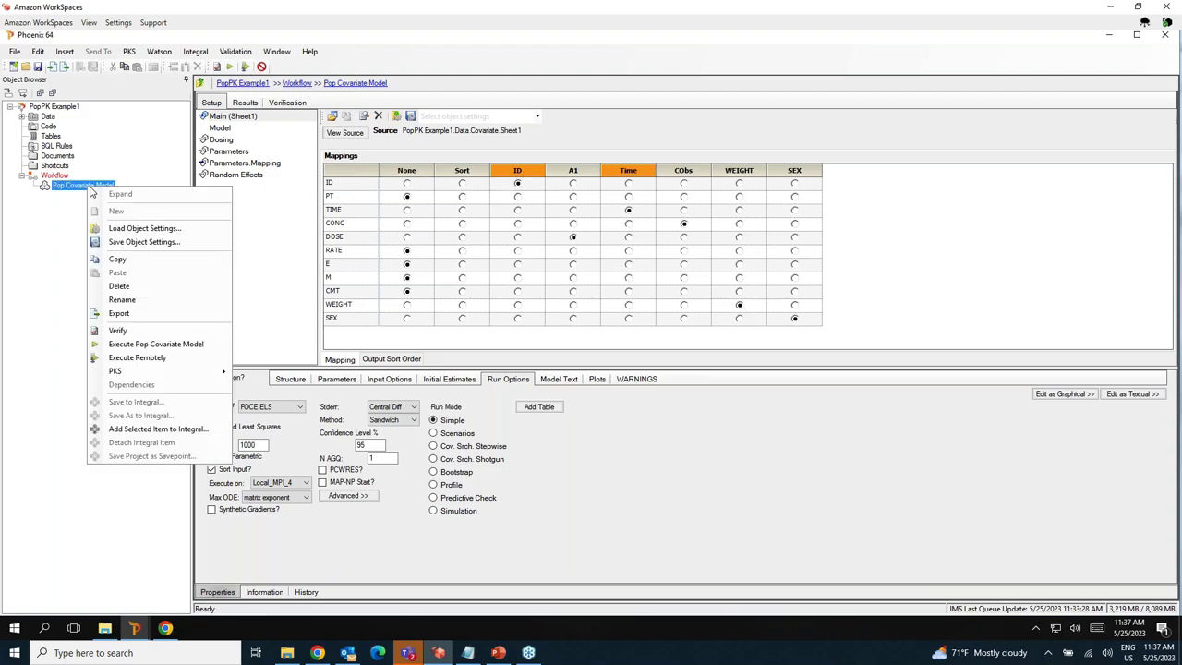
pyautogui.click(128, 260)
pyautogui.rightClick(57, 177)
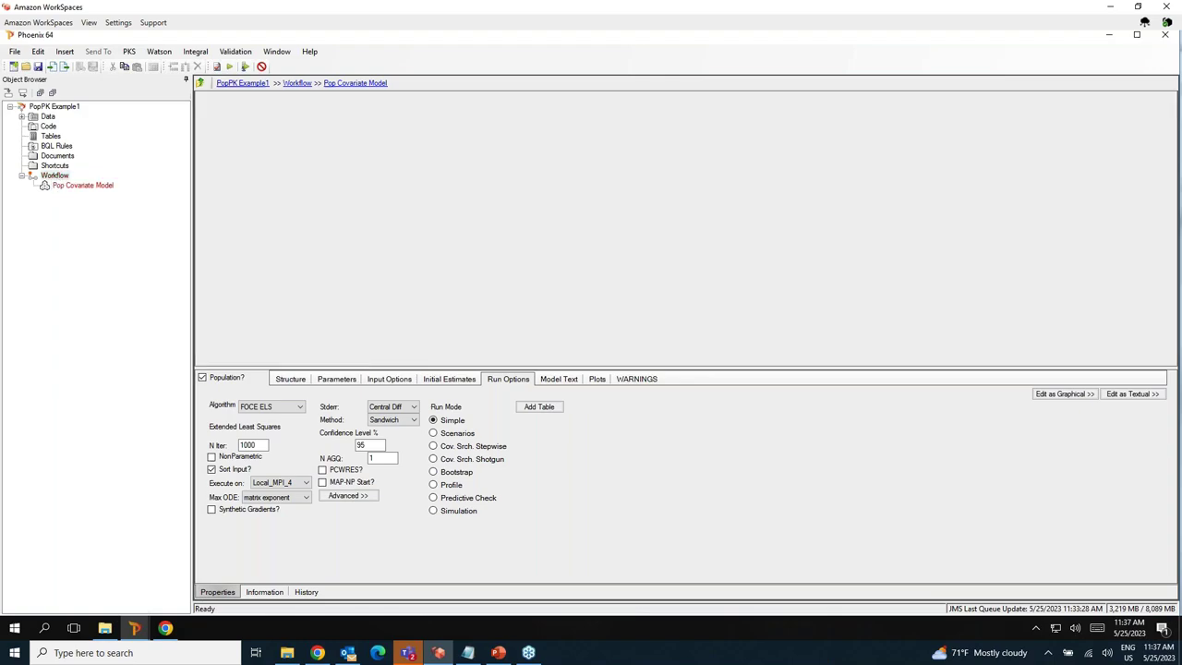
pyautogui.click(93, 262)
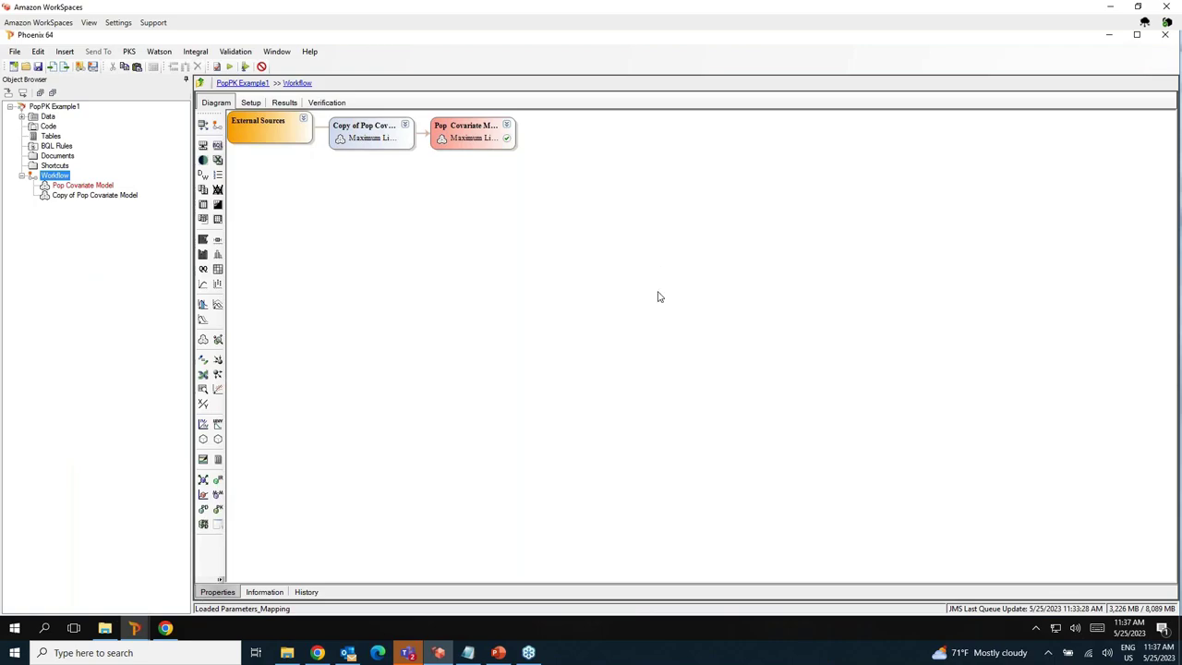
pyautogui.click(693, 264)
pyautogui.click(84, 185)
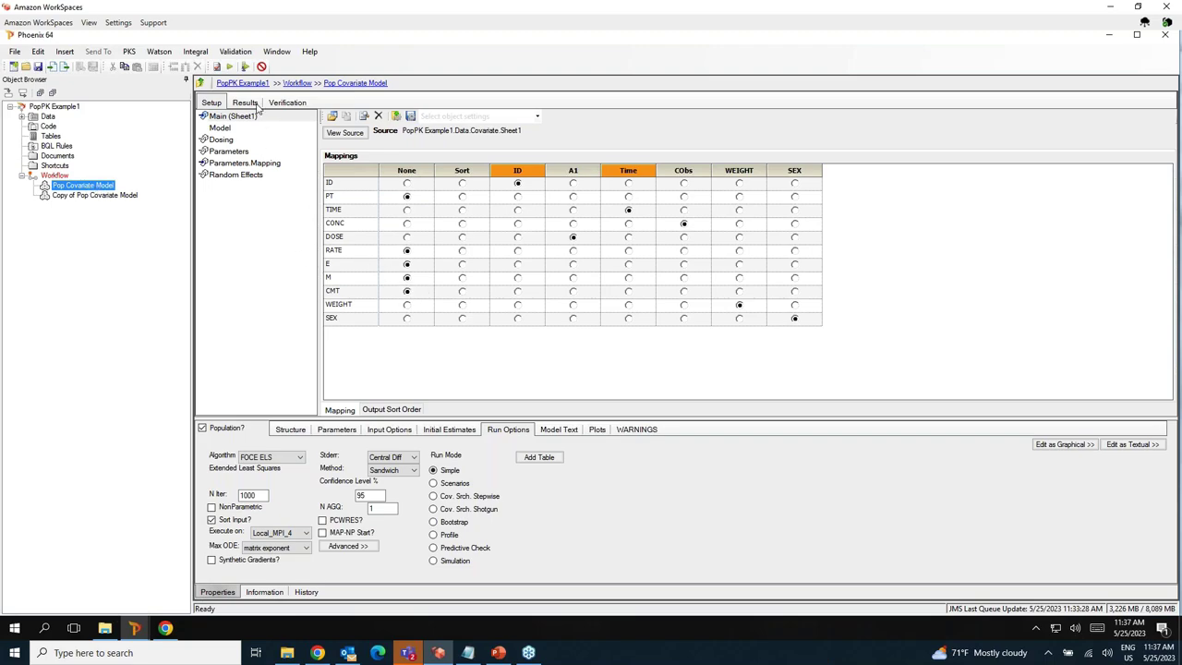
# Submit the original Pop Covariate Model to the remote queue and select Copy of Pop Covariate Model.
pyautogui.click(245, 67)
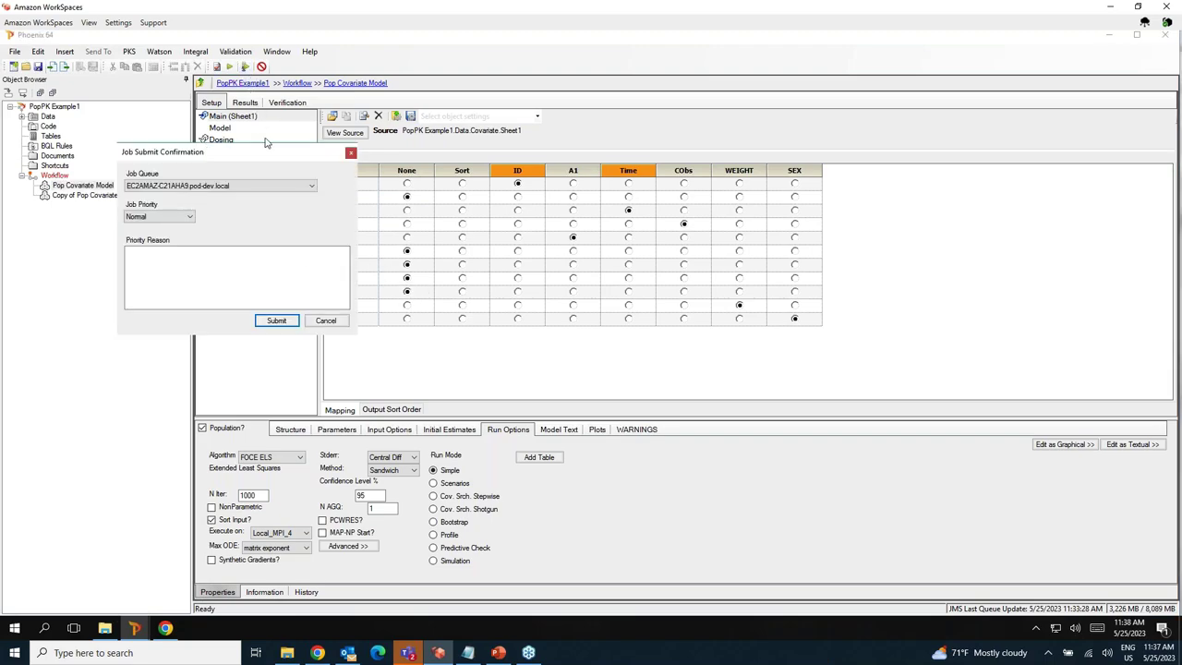
pyautogui.click(277, 319)
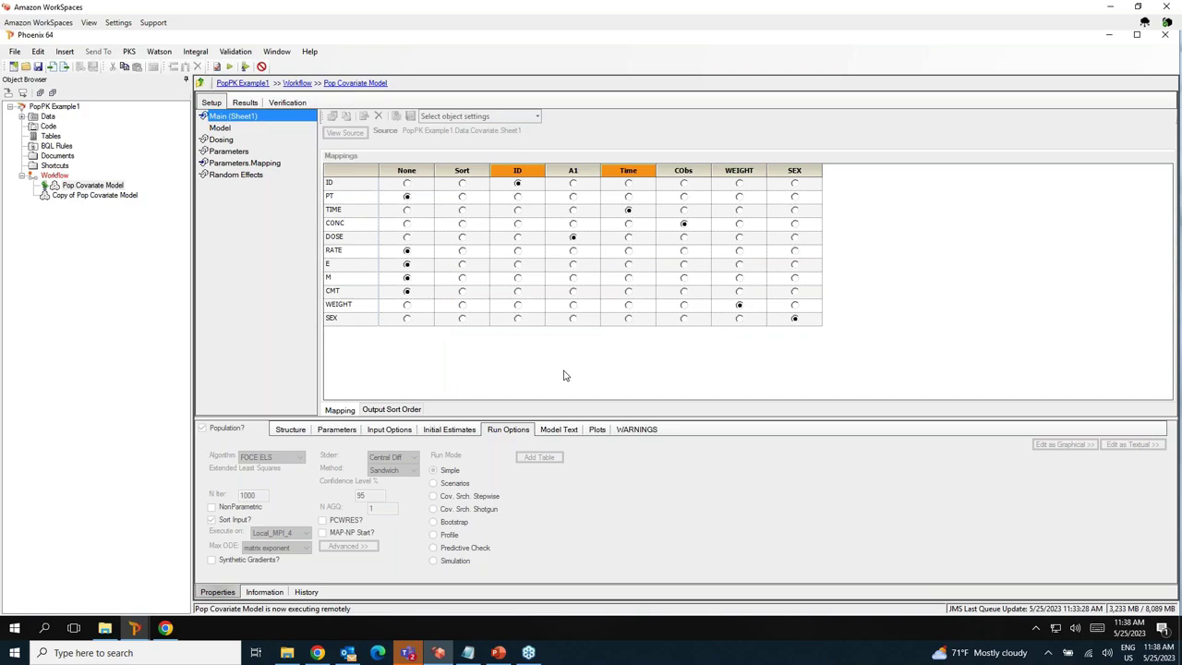
pyautogui.click(650, 348)
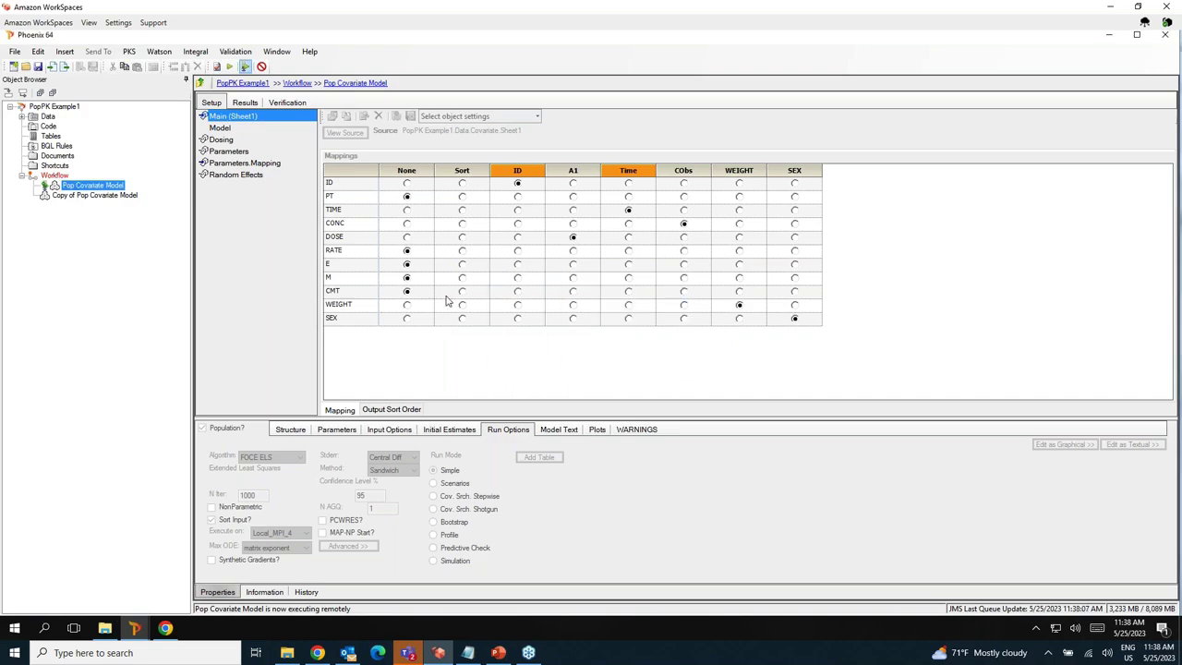
pyautogui.click(88, 196)
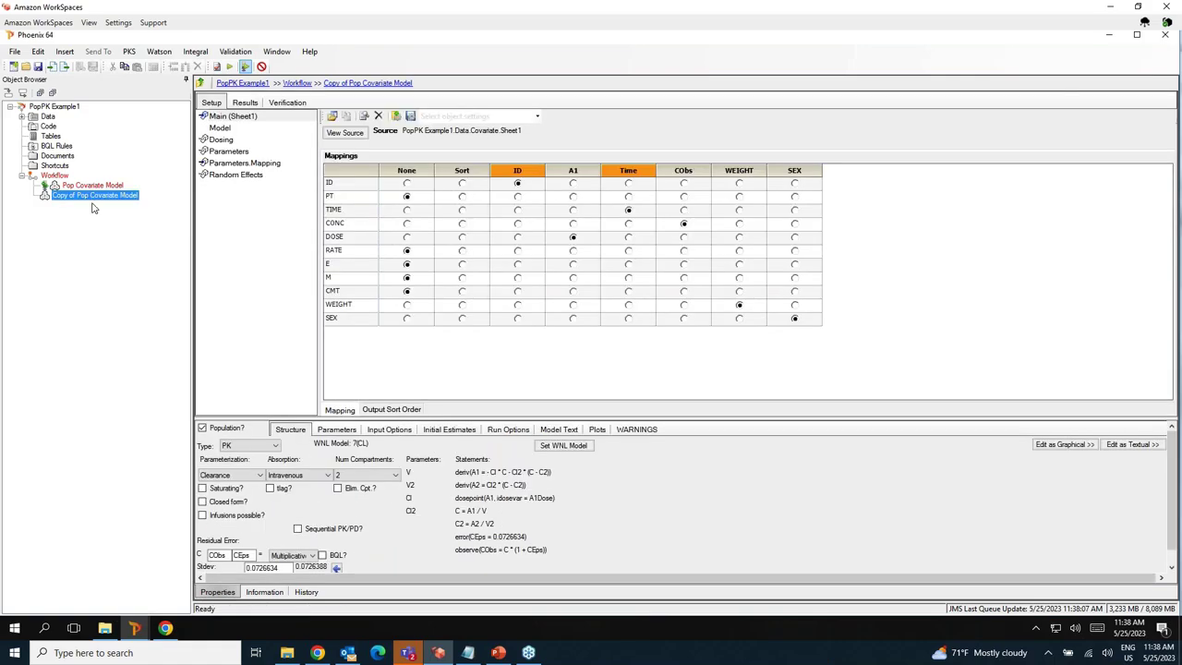
pyautogui.click(91, 196)
# Rename the copied model to 'Pop Covariate Model QRPEM'.
pyautogui.moveTo(76, 195); pyautogui.dragTo(48, 203)
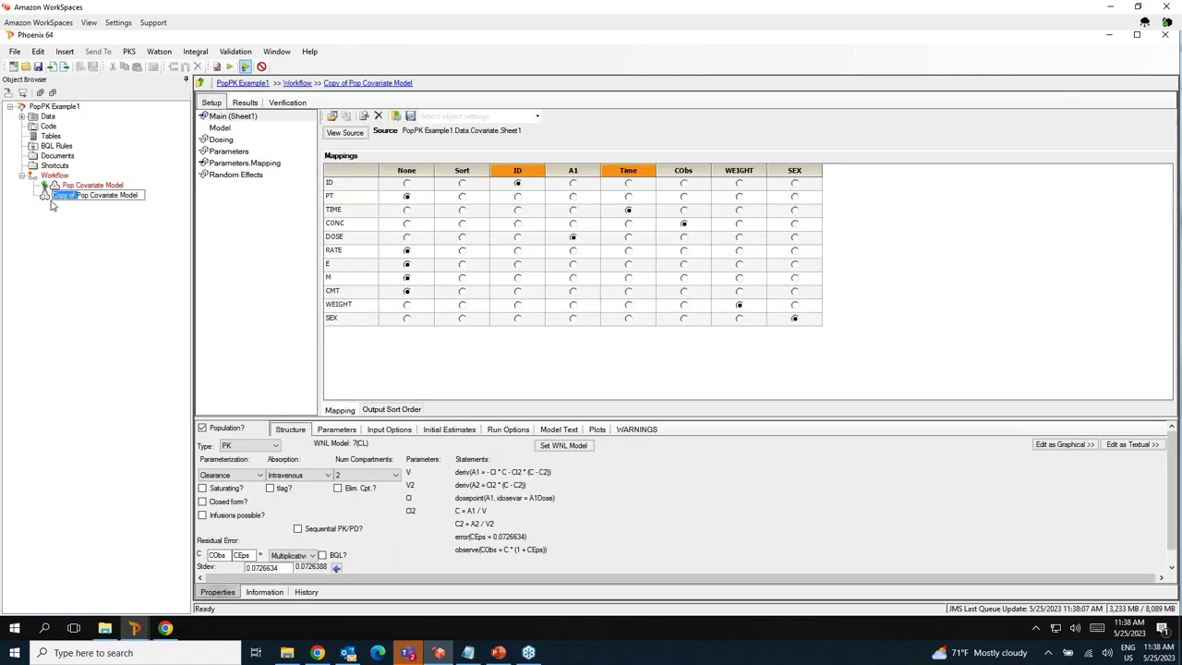
pyautogui.press('BackSpace')
pyautogui.write('QRPEM')
pyautogui.press('Return')
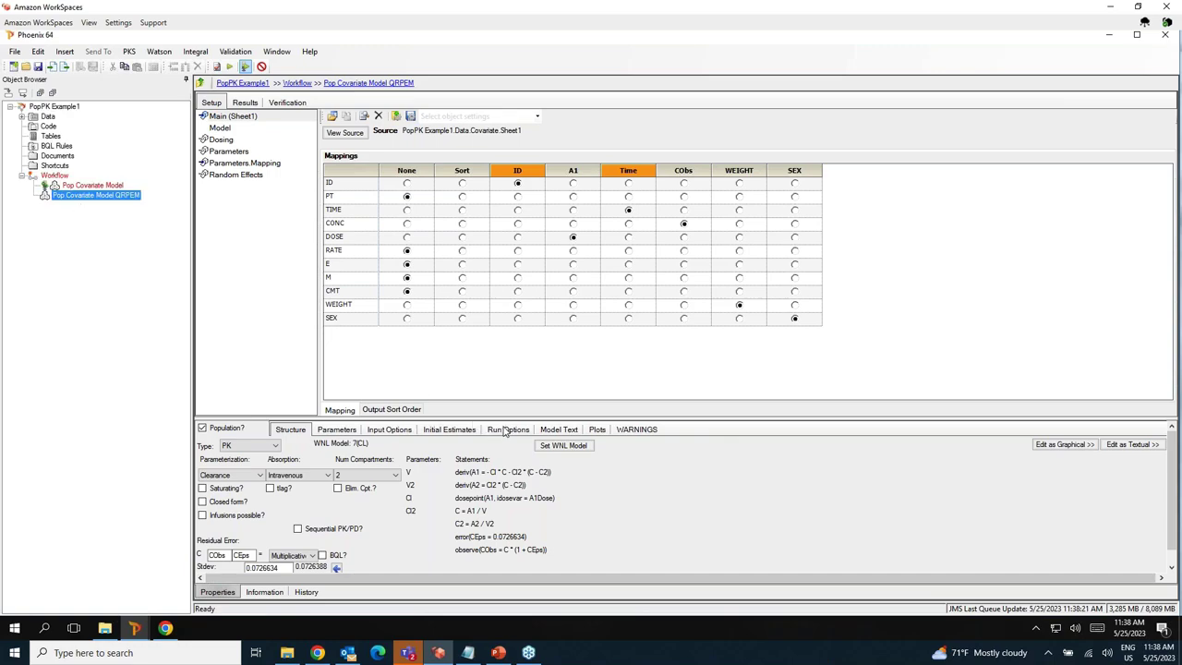
# Set the Run Options algorithm to QRPEM and execute the model.
pyautogui.click(505, 430)
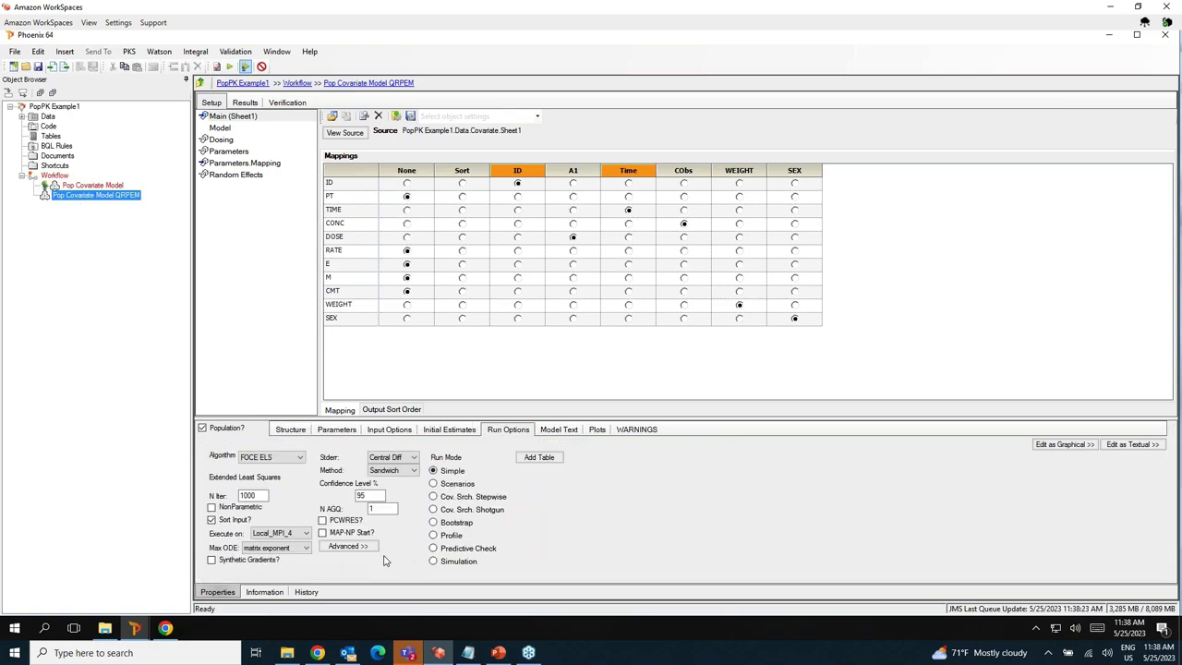
pyautogui.click(273, 458)
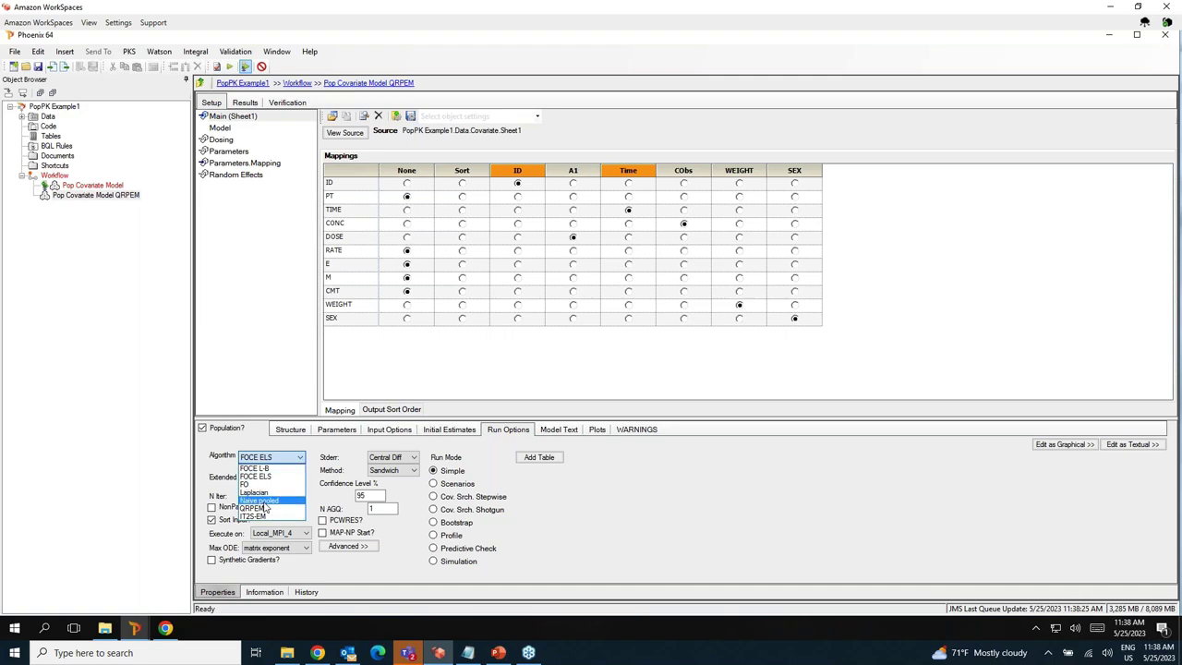
pyautogui.click(265, 508)
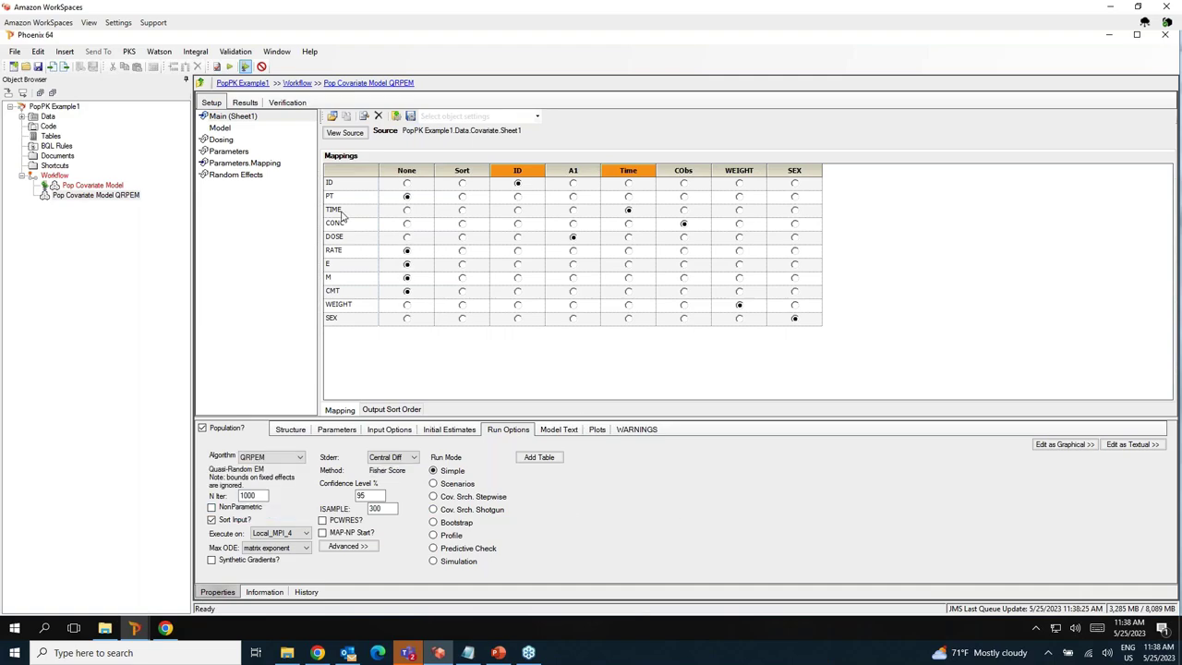
pyautogui.click(229, 66)
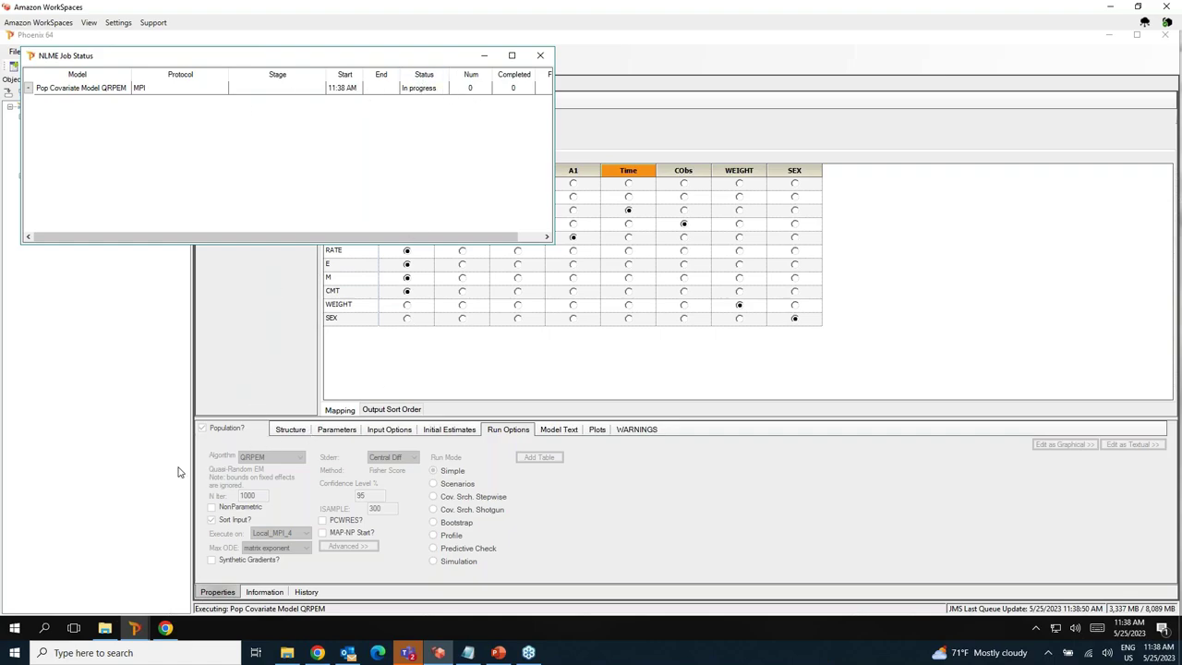
# Check the jobs list via Window > View Jobs, then return to NLME Job Status to watch the QRPEM run.
pyautogui.click(136, 629)
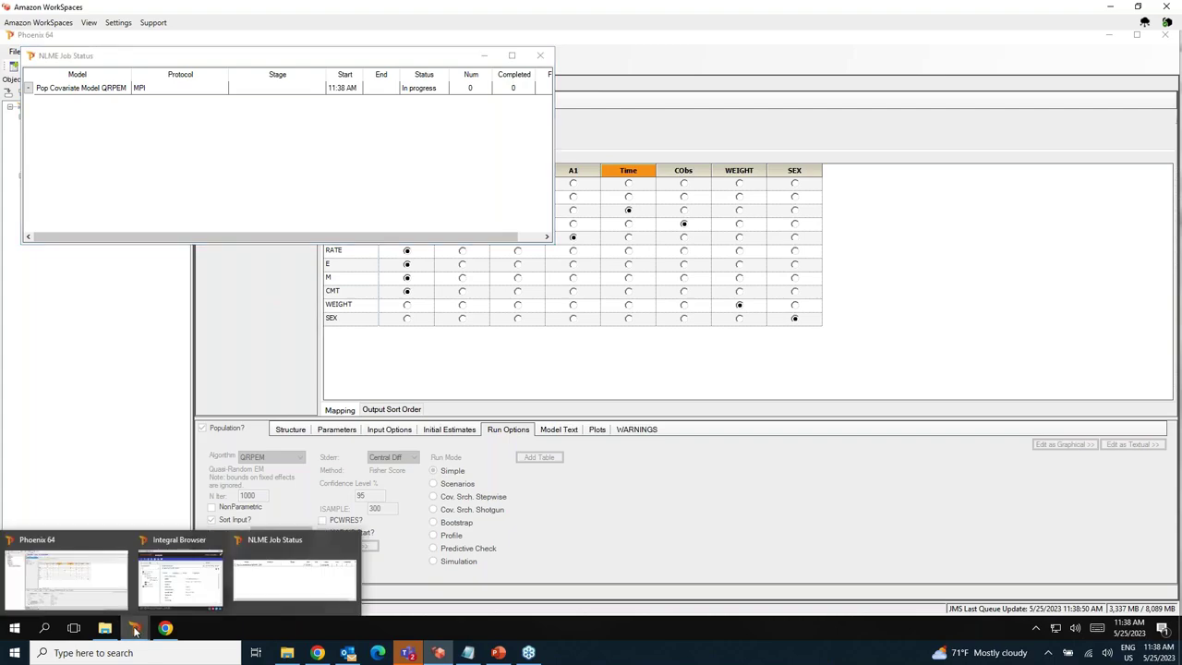
pyautogui.click(113, 348)
pyautogui.click(273, 53)
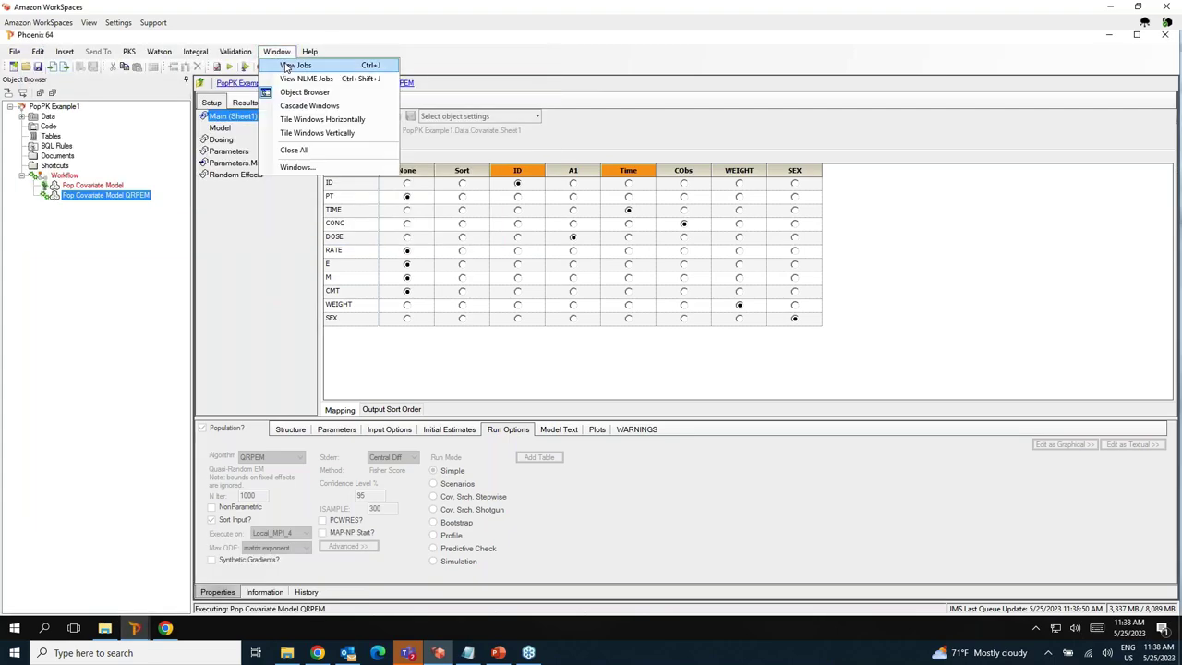
pyautogui.click(296, 65)
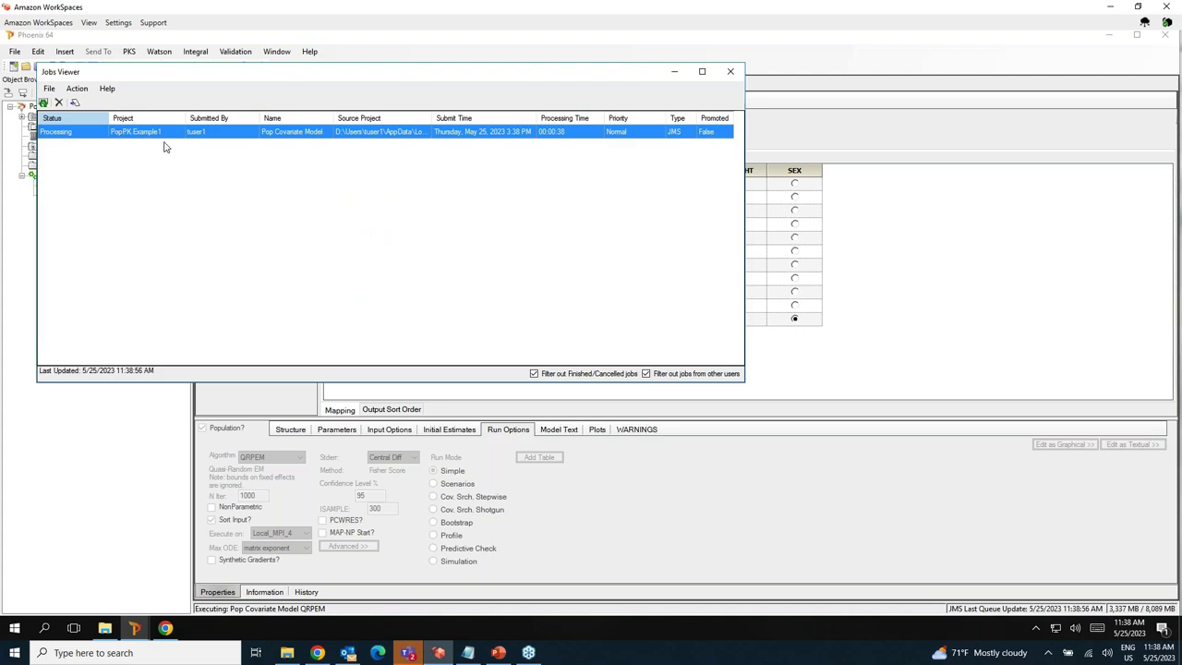
pyautogui.click(675, 72)
pyautogui.click(135, 627)
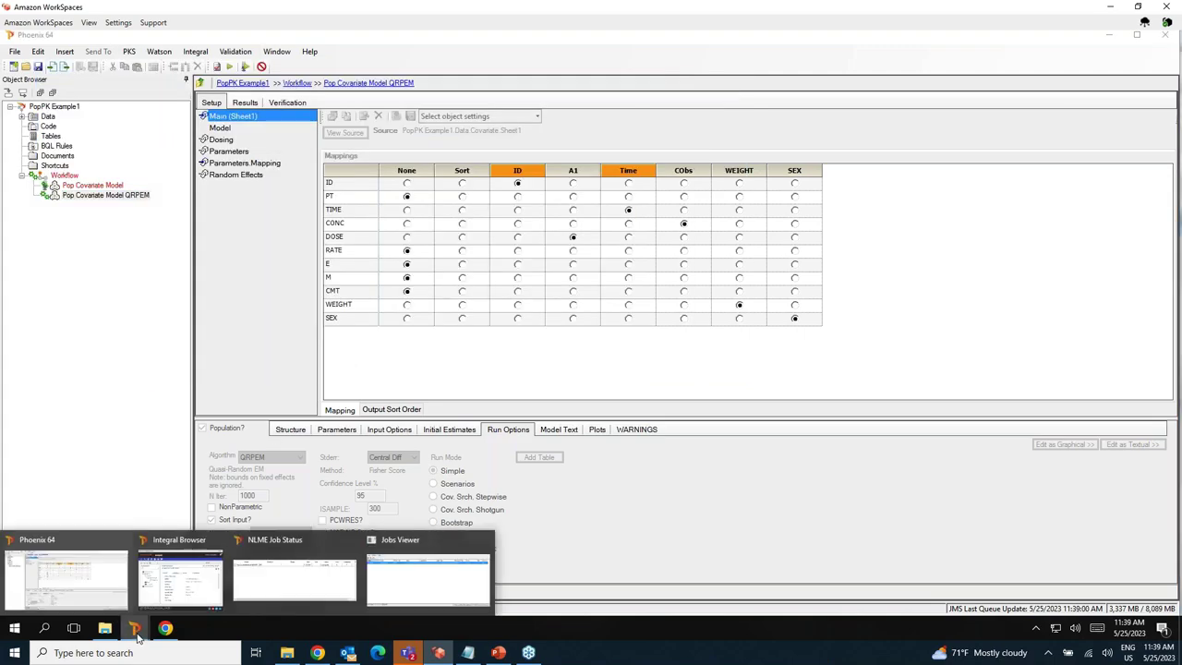
pyautogui.click(298, 574)
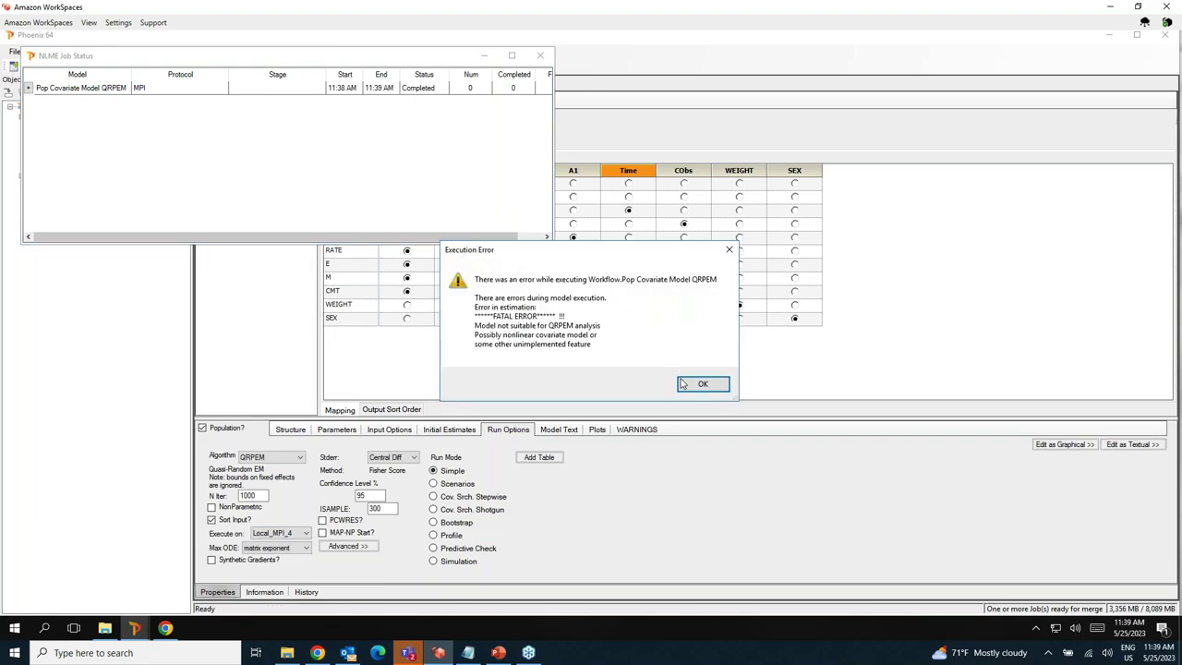
# Dismiss the QRPEM error, view the QRPEM model's Theta estimates, and open the jobs list.
pyautogui.click(688, 387)
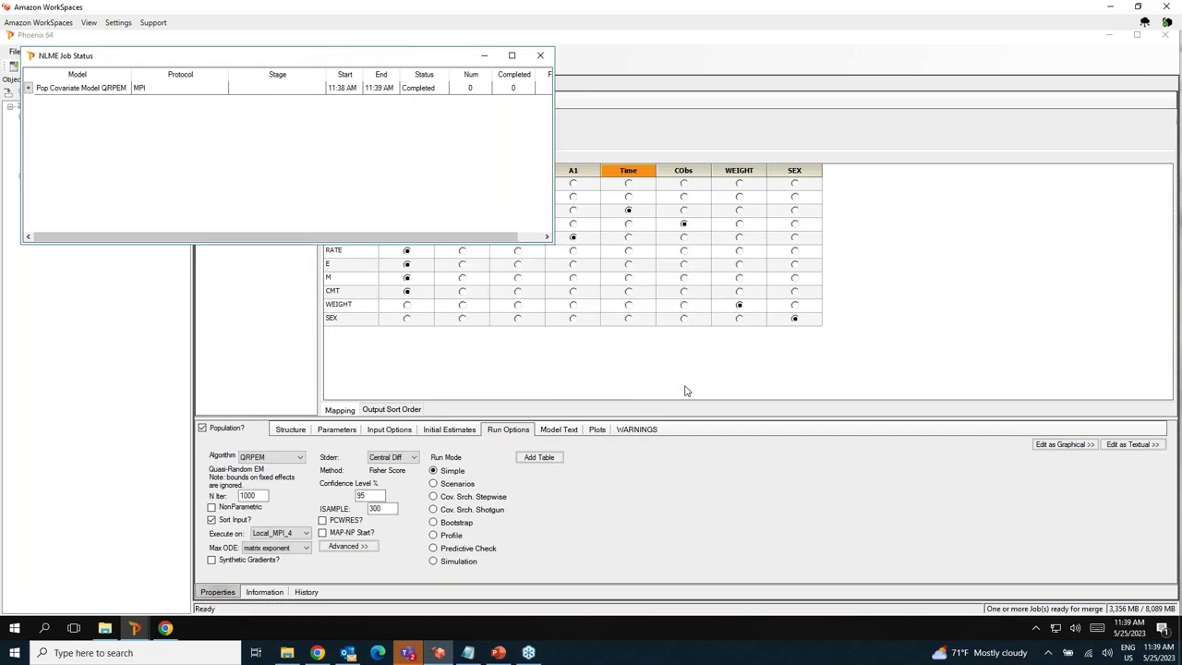
pyautogui.click(541, 56)
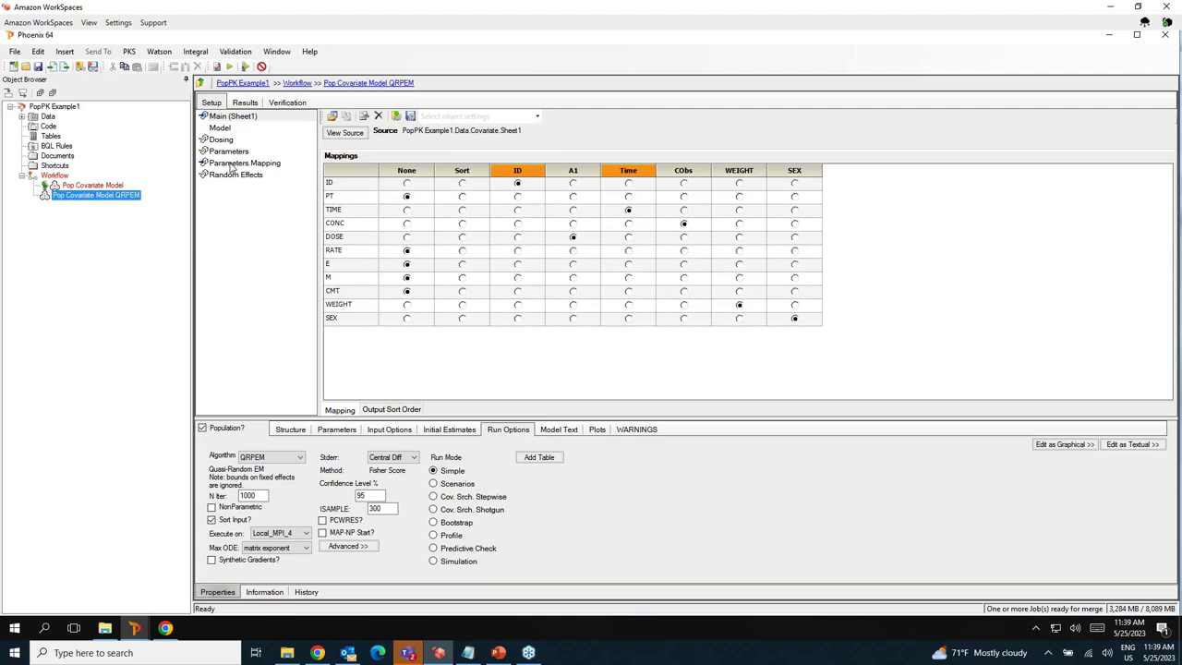
pyautogui.click(245, 103)
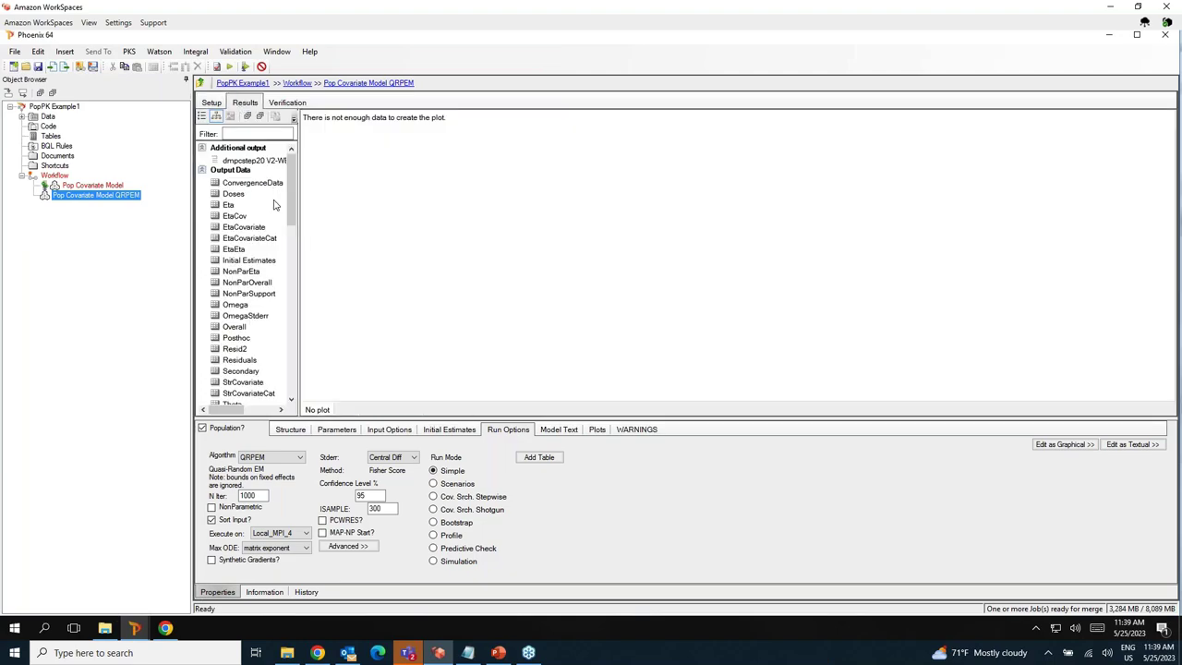
pyautogui.scroll(-3, 261, 349)
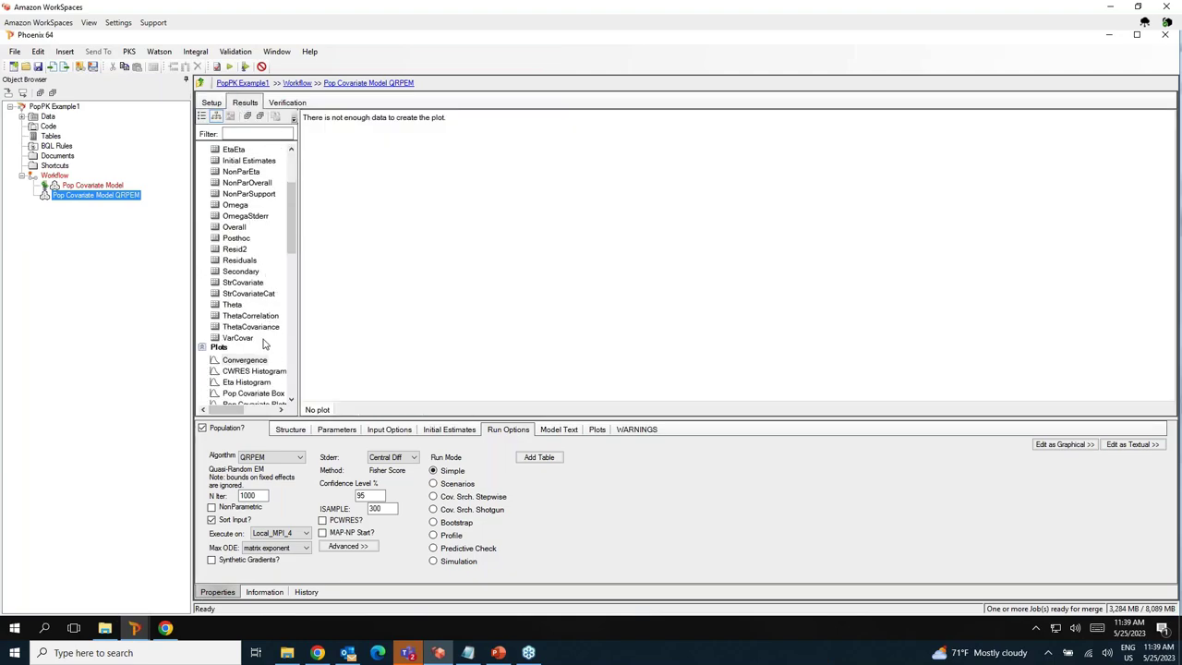
pyautogui.click(235, 305)
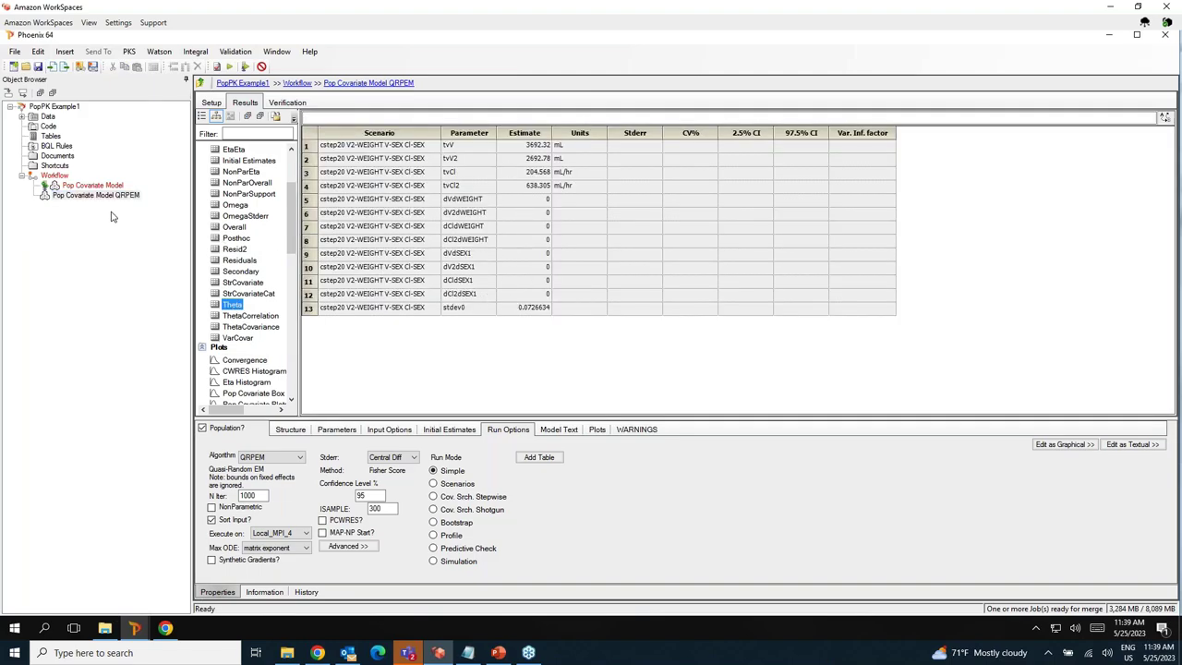
pyautogui.click(277, 51)
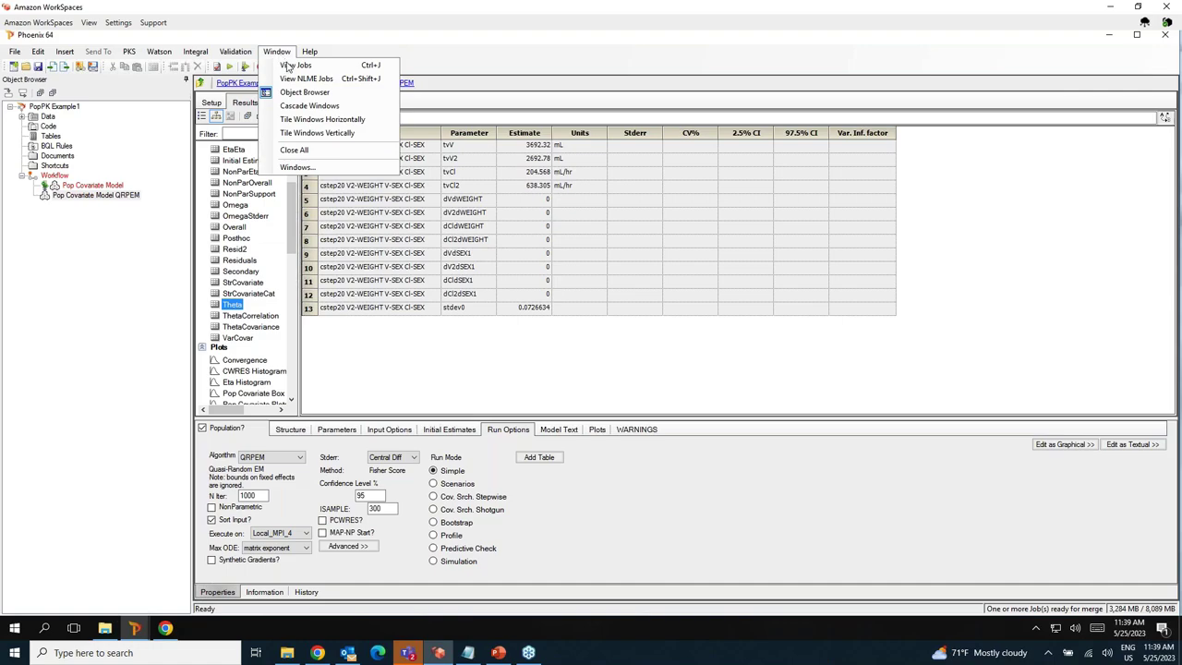
pyautogui.click(295, 66)
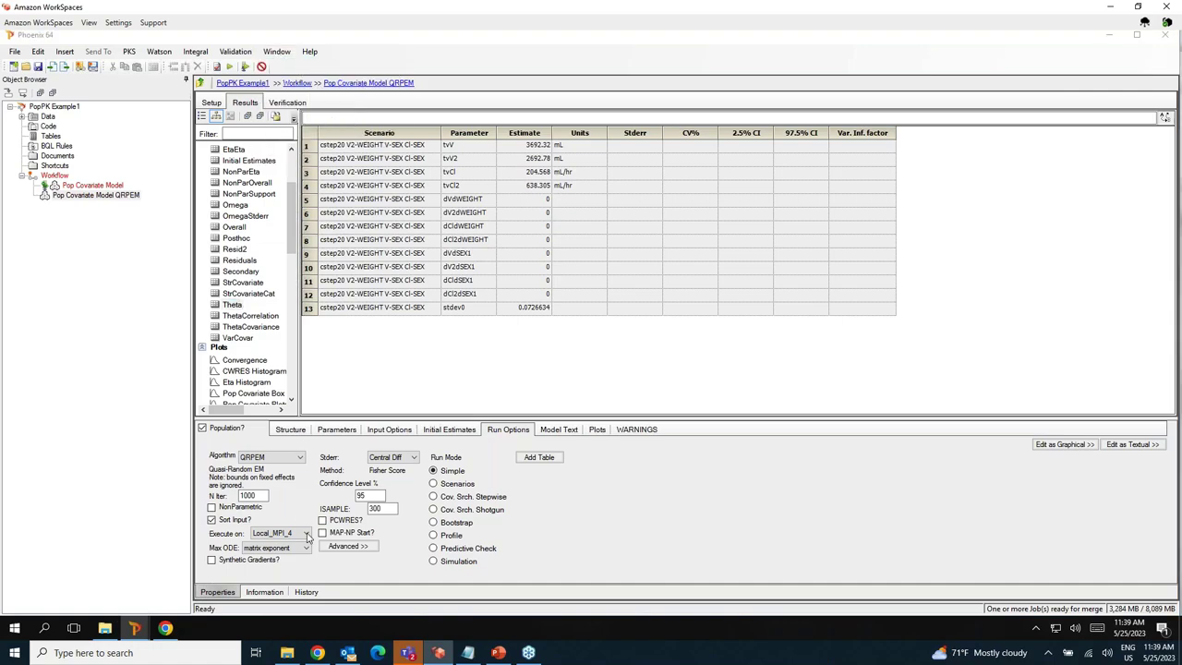
# Merge the queued remote Pop Covariate Model results into PopPK Example1, saving the project first.
pyautogui.moveTo(148, 630)
pyautogui.click(180, 577)
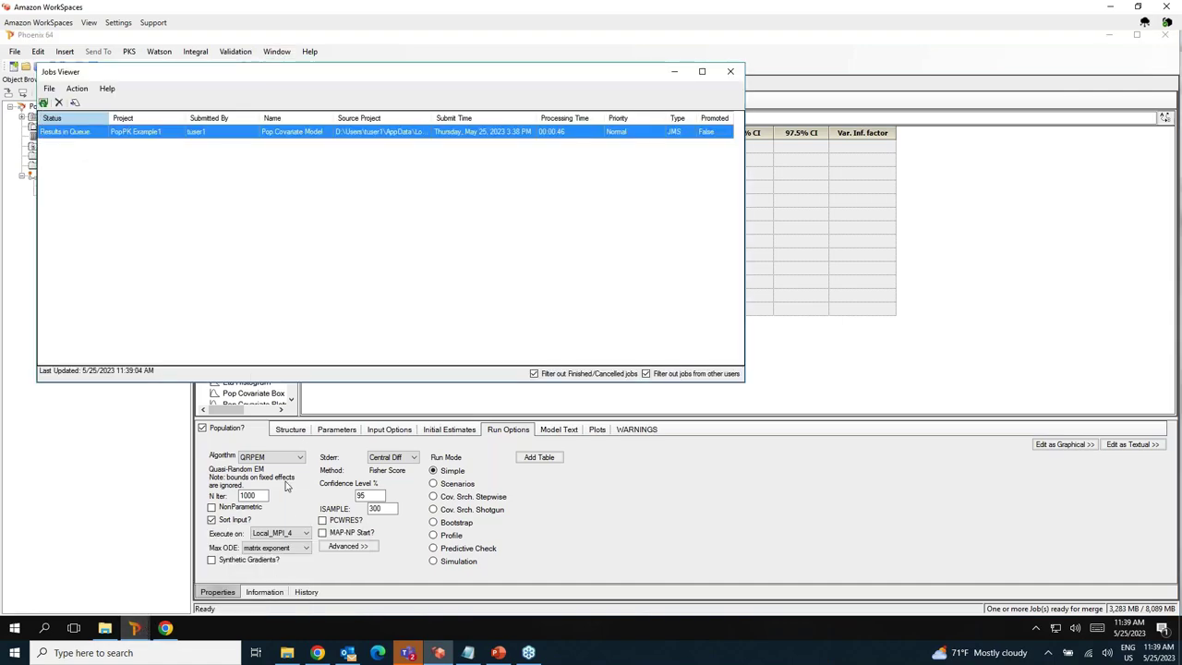
pyautogui.click(77, 88)
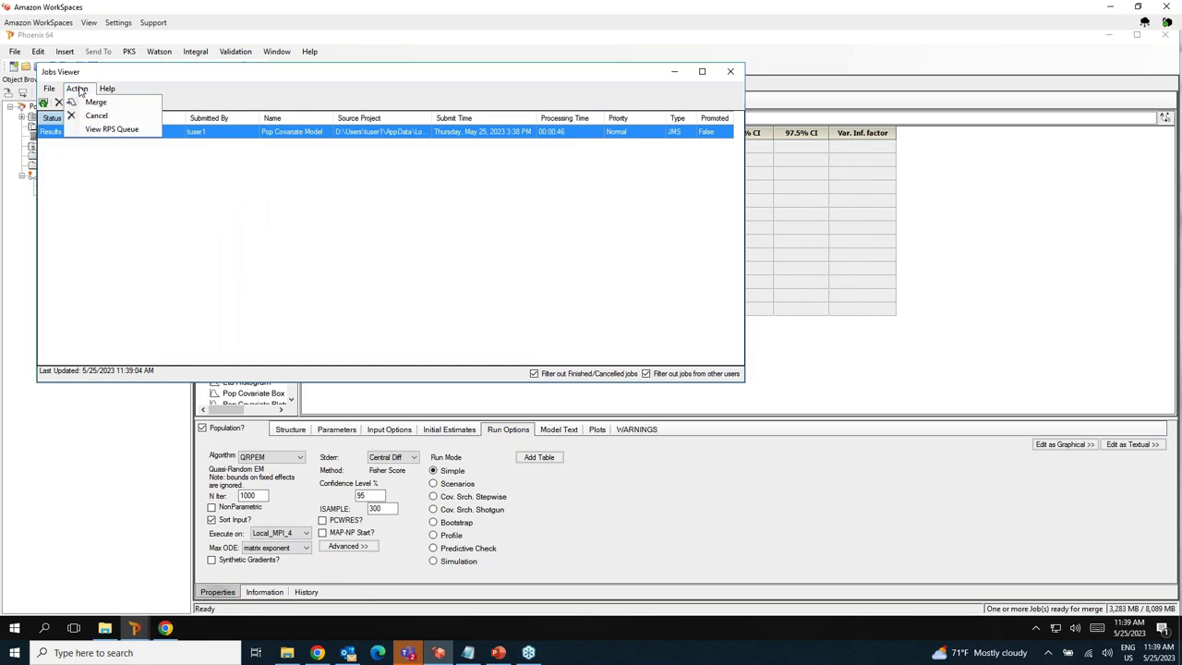
pyautogui.click(94, 101)
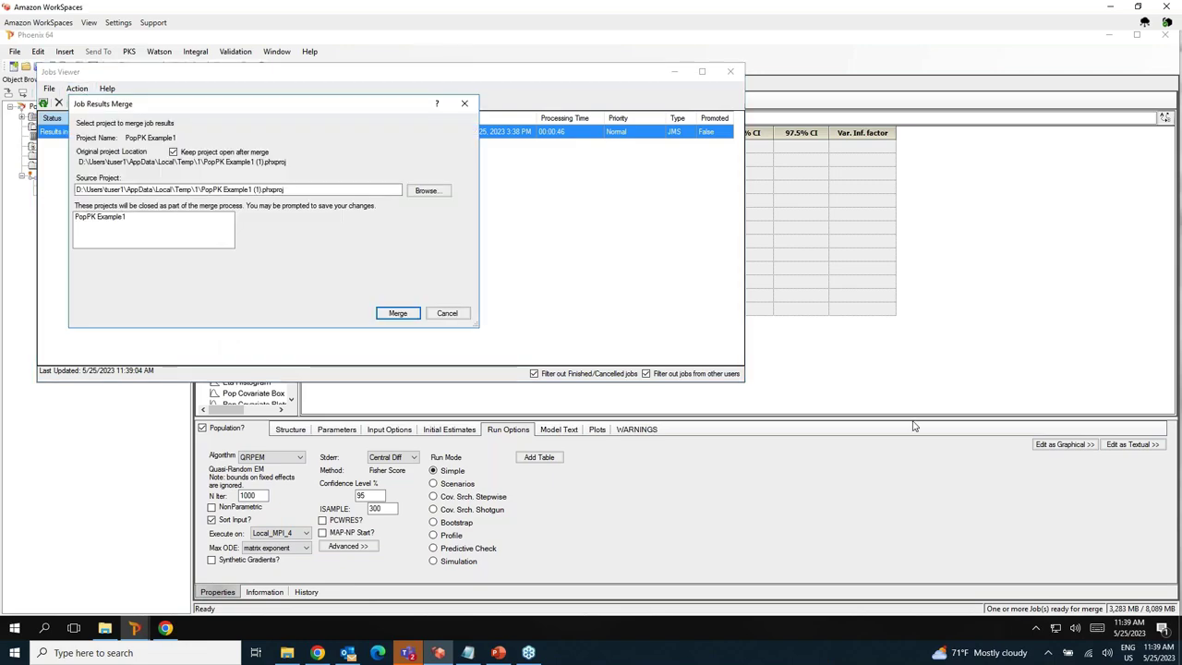
pyautogui.click(396, 315)
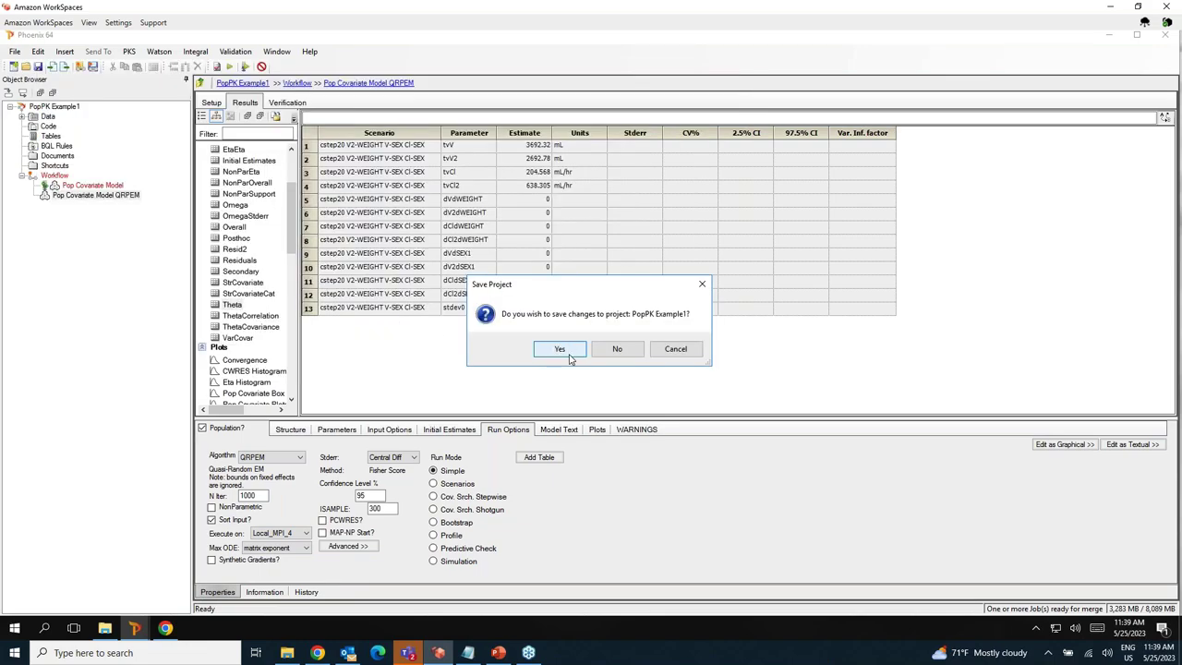
pyautogui.click(559, 349)
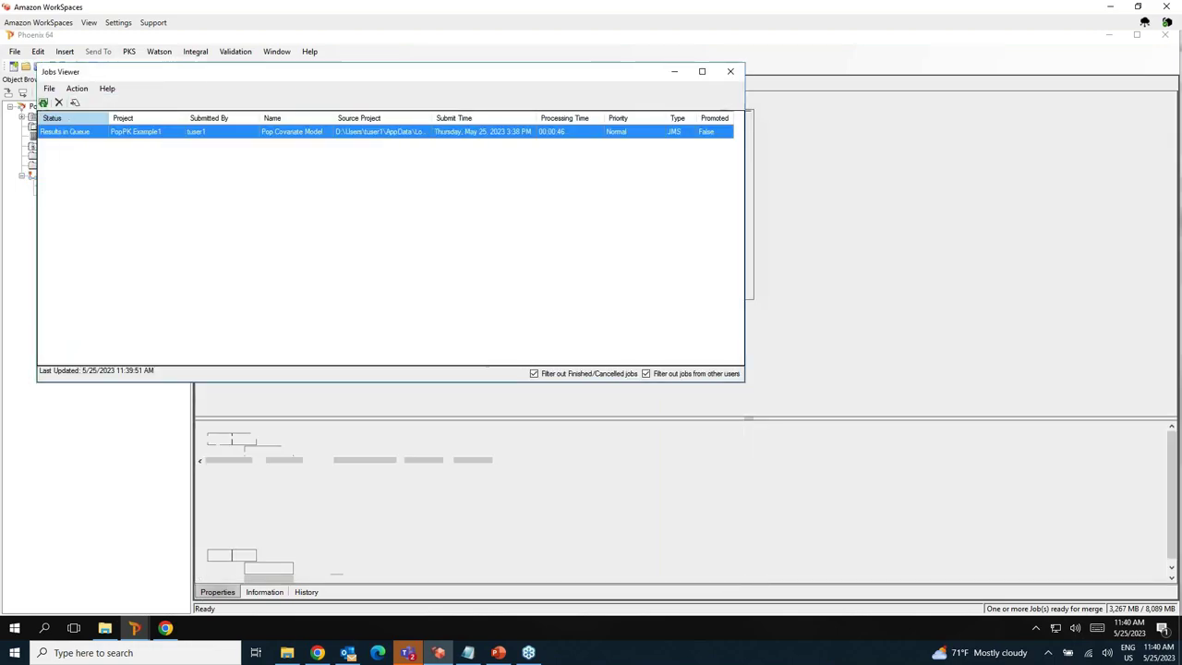
# Show the merged Pop Covariate Model's Pop IWRES vs IPRED plot with a wider results list.
pyautogui.click(22, 176)
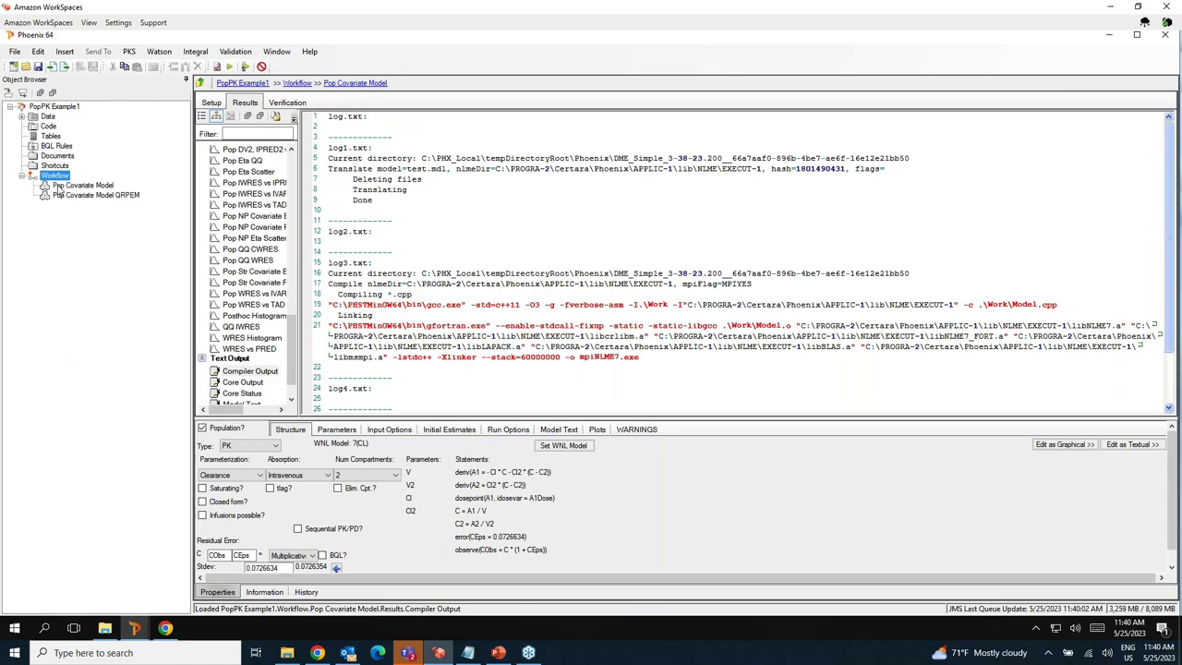
pyautogui.click(61, 186)
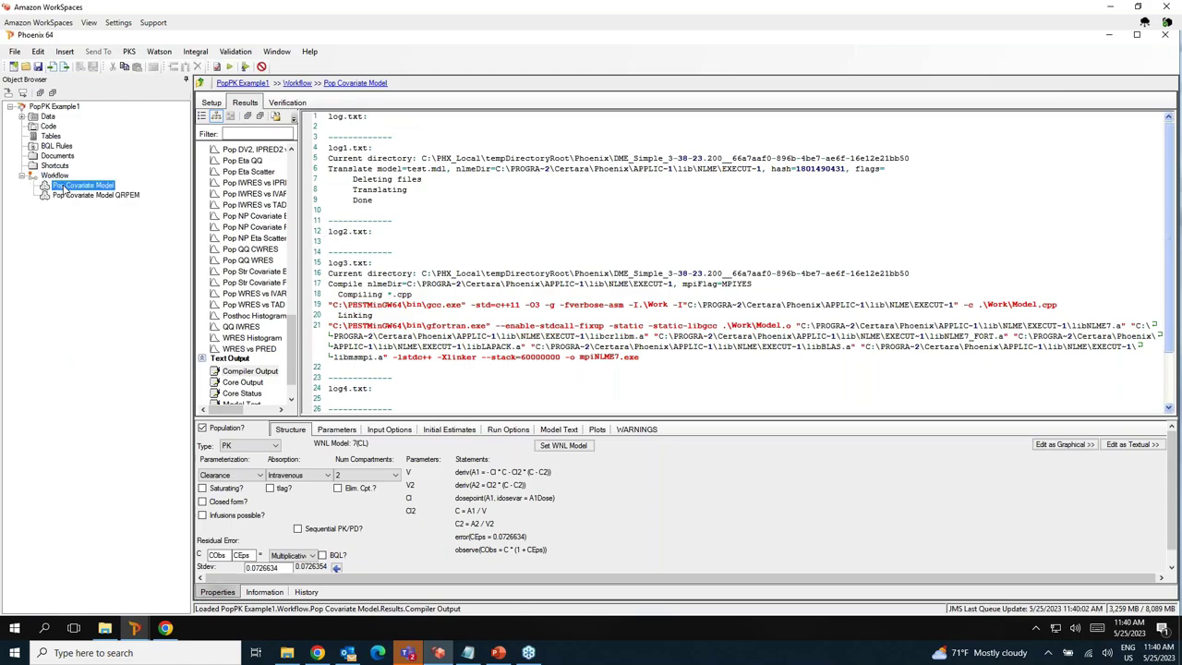
pyautogui.click(255, 184)
pyautogui.moveTo(299, 238); pyautogui.dragTo(369, 229)
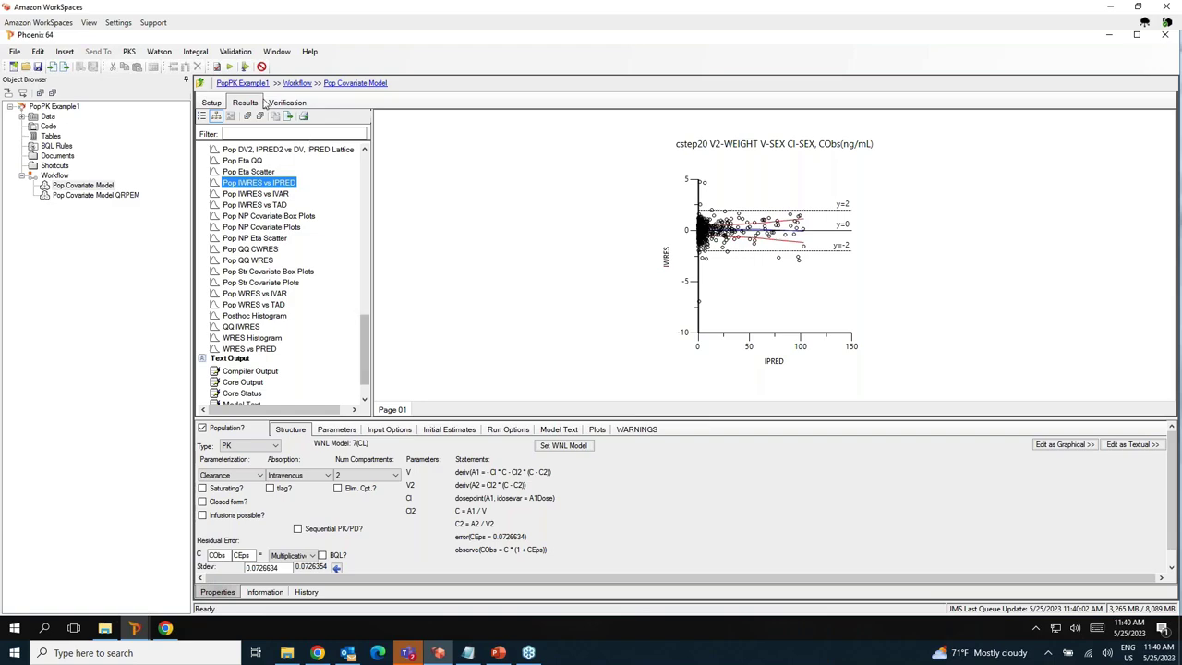
# Glance at the Integral and File menus, then go back to the PowerPoint Hosted Phoenix Demonstration slides.
pyautogui.click(194, 53)
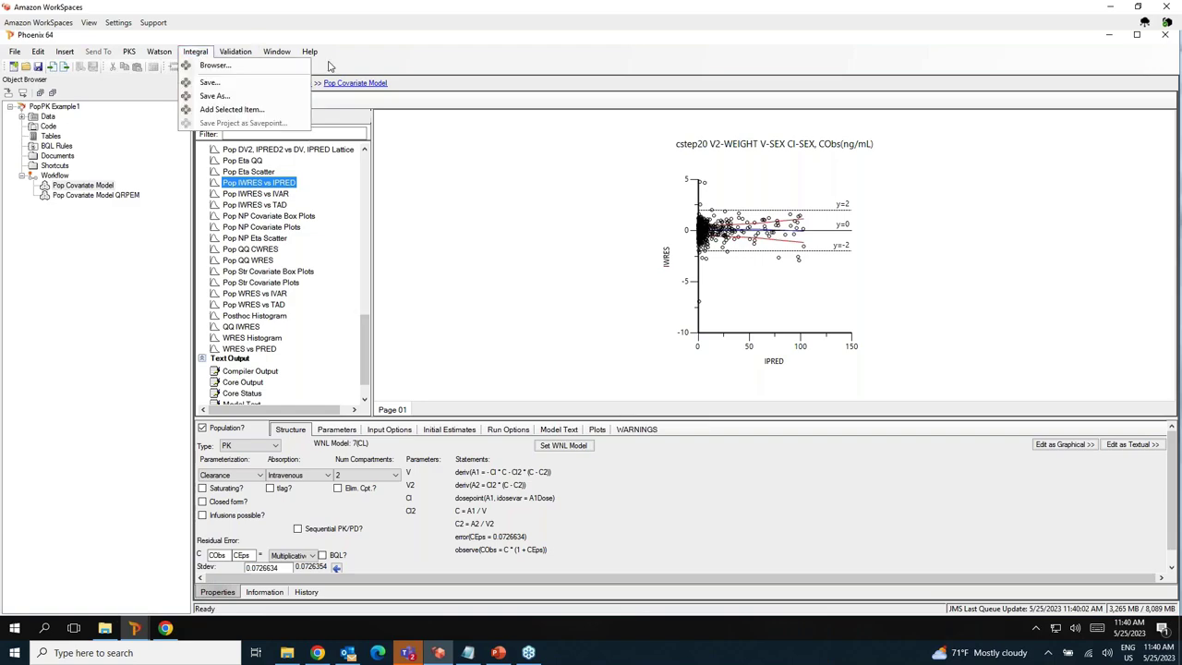
pyautogui.click(589, 260)
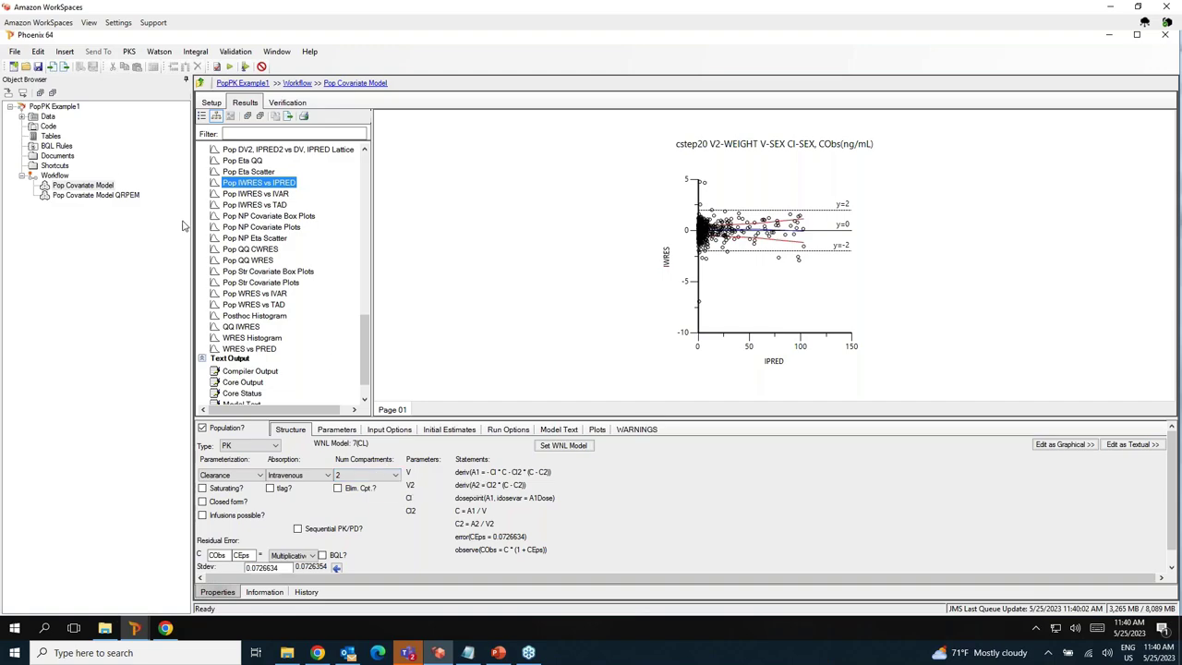
pyautogui.click(14, 52)
pyautogui.click(13, 52)
pyautogui.click(14, 52)
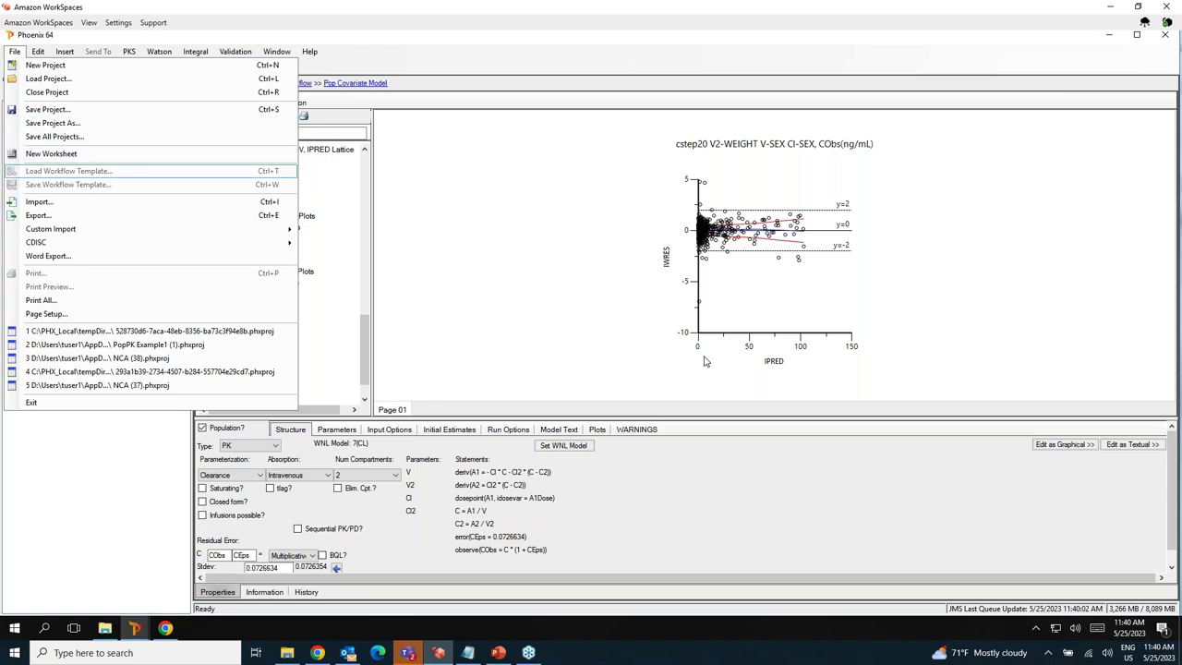
pyautogui.click(608, 59)
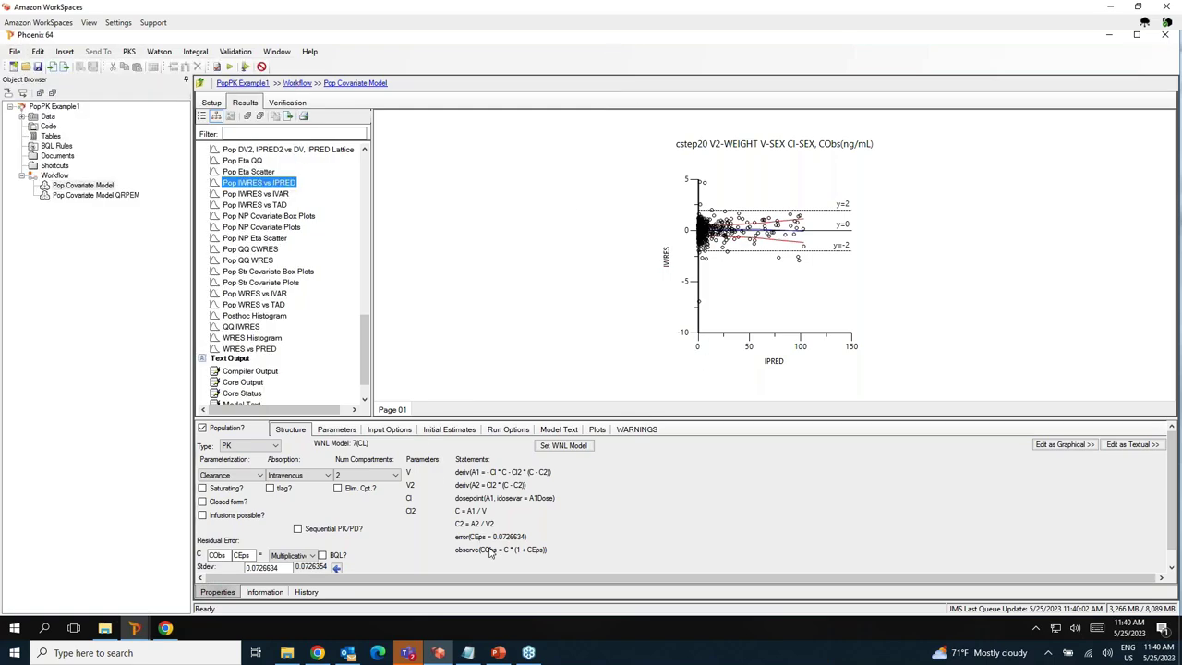
pyautogui.click(499, 652)
pyautogui.press('Down')
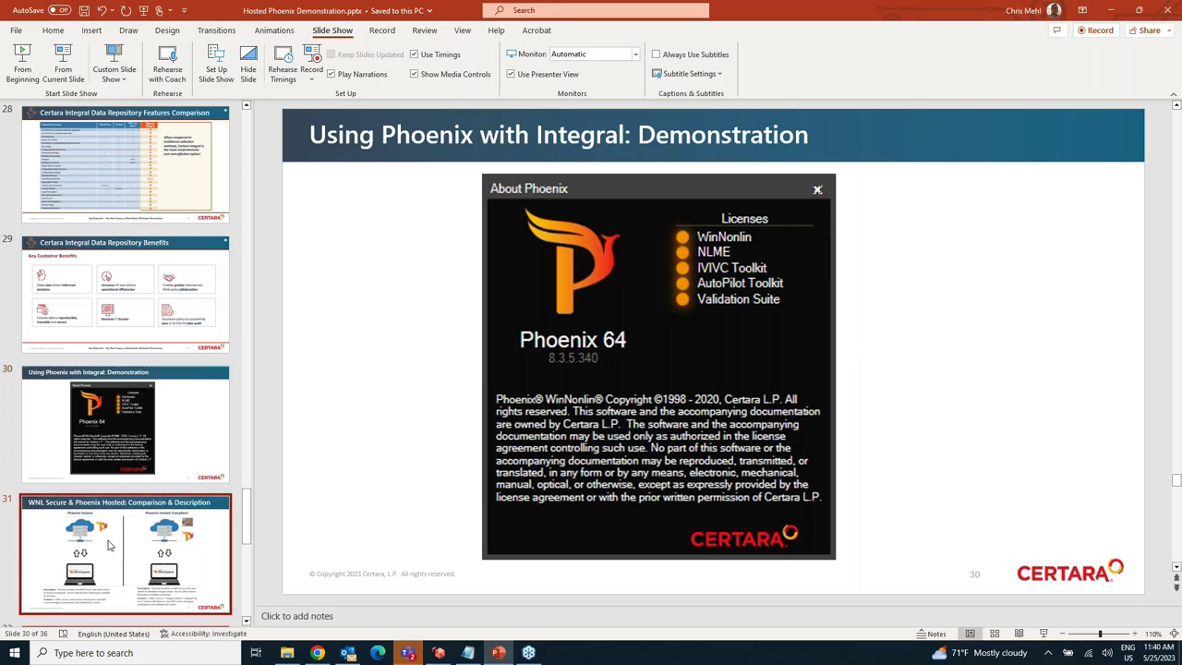